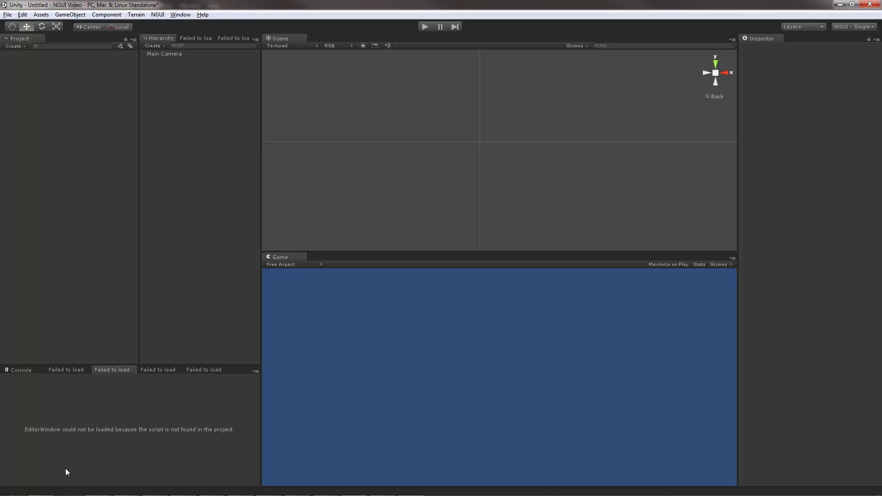
Import ngui.unitypackage from the NGUI project folder, leaving out the NGUI/Examples folder.
{"action": "left_click", "coordinate": [40, 487]}
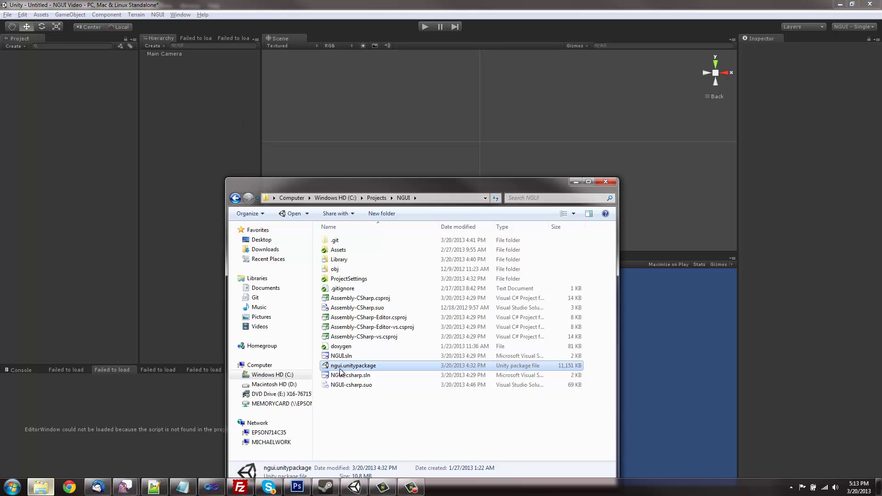
{"action": "double_click", "coordinate": [363, 366]}
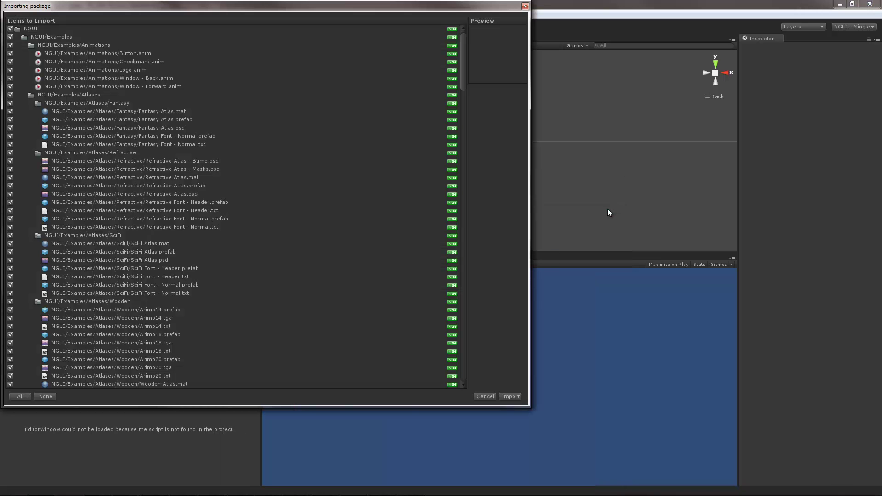
{"action": "left_click", "coordinate": [10, 37]}
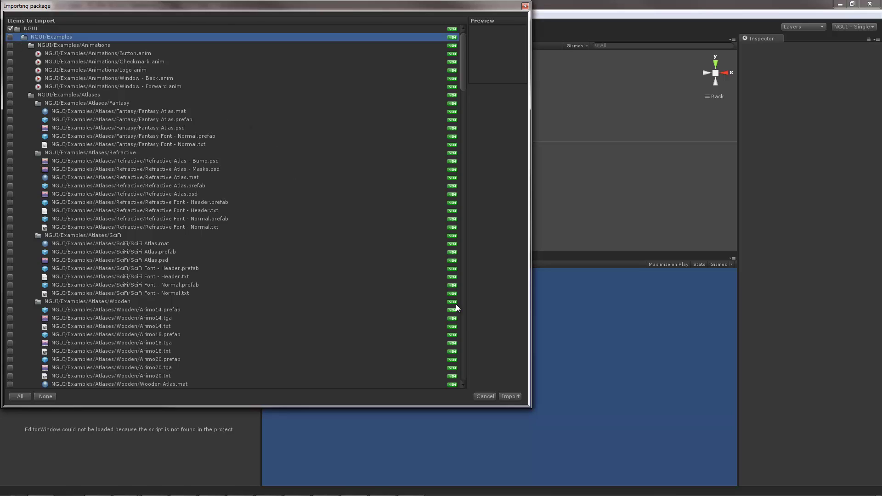
{"action": "left_click", "coordinate": [511, 396]}
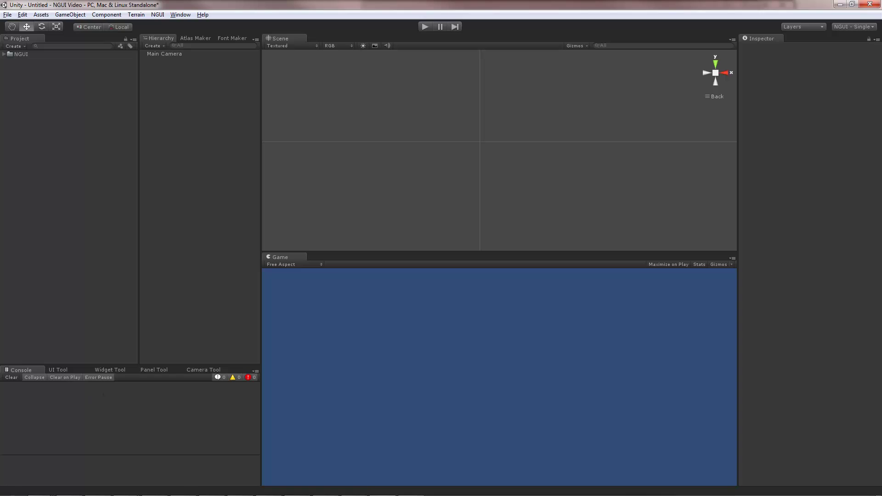
{"action": "left_click", "coordinate": [69, 492]}
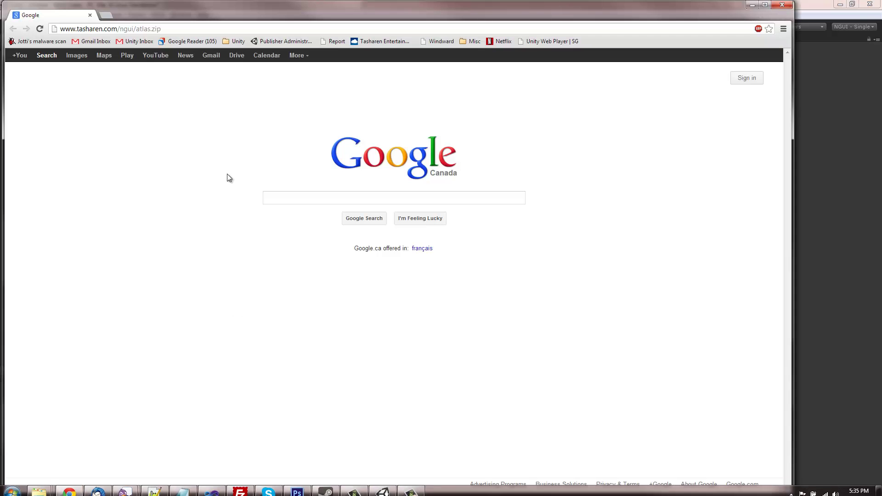
{"action": "left_click", "coordinate": [191, 27]}
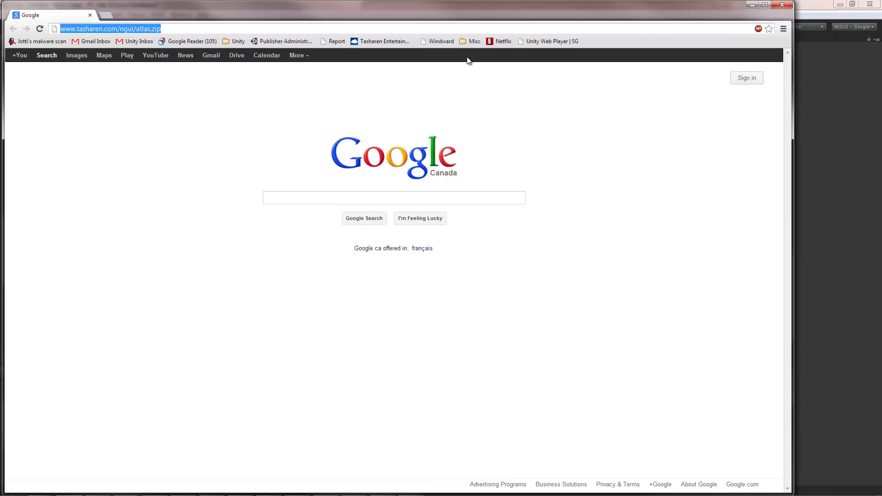
{"action": "left_click", "coordinate": [752, 5]}
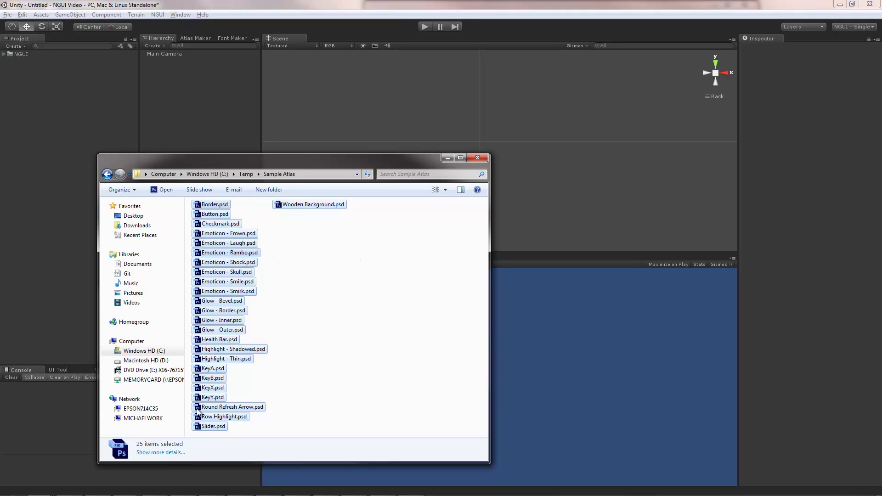
Bring all the PSD files from the Sample Atlas folder into the Unity project's assets.
{"action": "left_click_drag", "start_coordinate": [232, 206], "coordinate": [49, 127]}
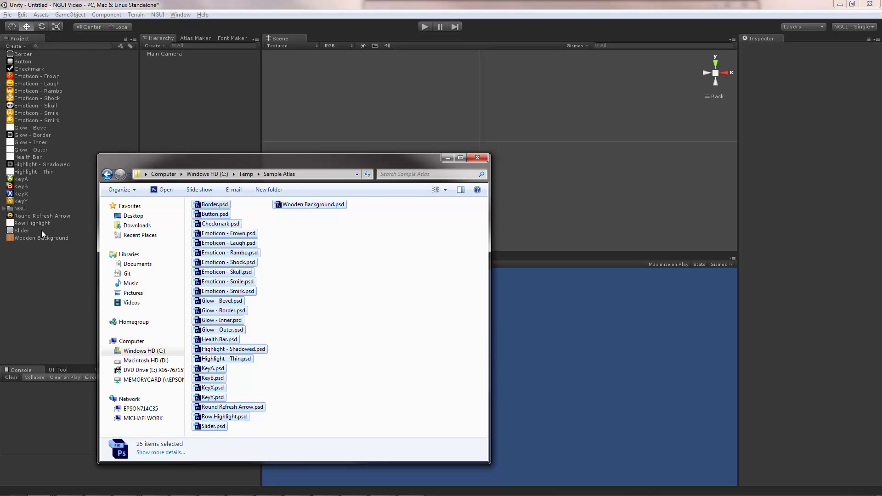
{"action": "left_click", "coordinate": [133, 3]}
Create a new folder named Textures in the project assets.
{"action": "right_click", "coordinate": [51, 283]}
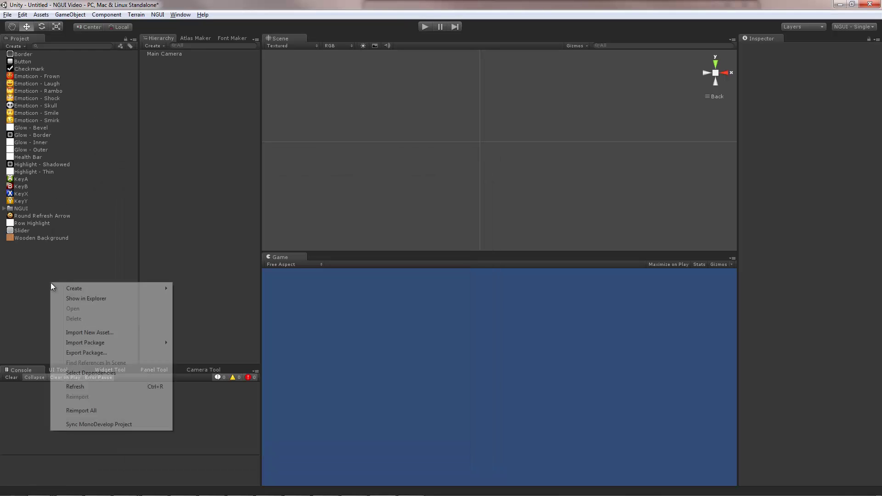
{"action": "mouse_move", "coordinate": [90, 289]}
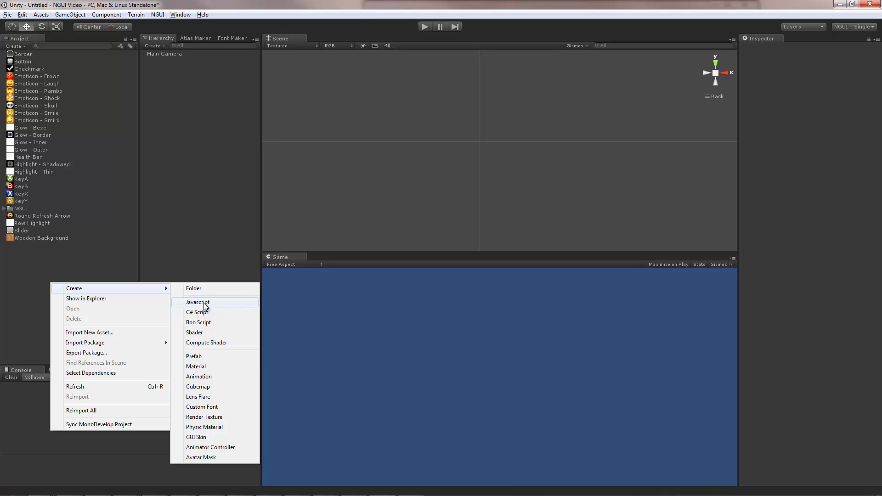
{"action": "left_click", "coordinate": [202, 290]}
{"action": "type", "text": "Textur"}
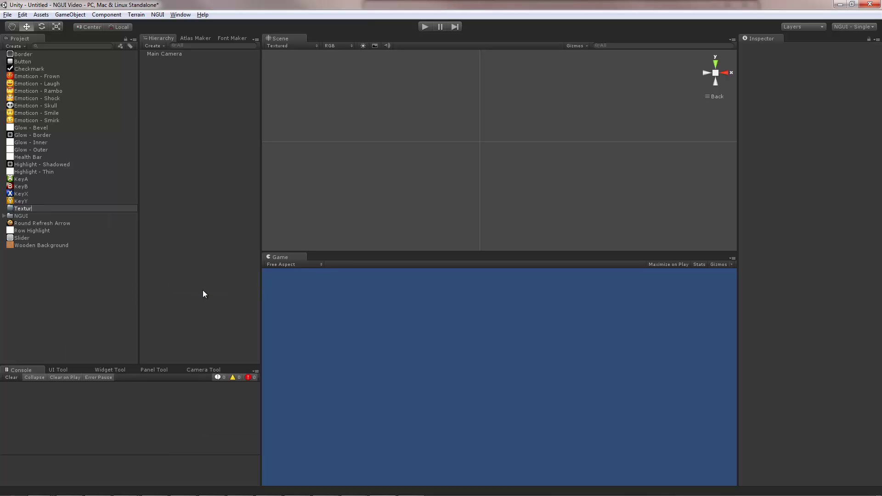
{"action": "type", "text": "es"}
{"action": "key", "text": "Return"}
Move all the imported textures into the Textures folder, leaving the NGUI folder where it is.
{"action": "key", "text": "ctrl+a"}
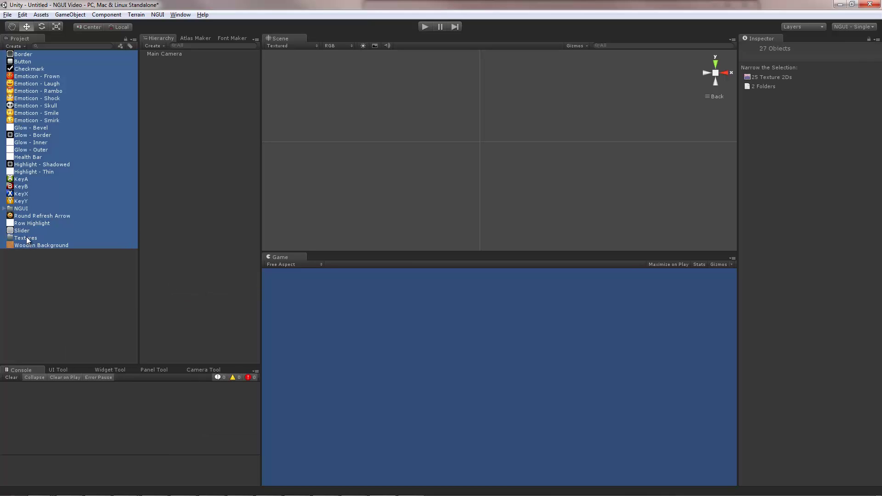
{"action": "left_click", "coordinate": [26, 238], "text": "ctrl"}
{"action": "left_click", "coordinate": [21, 208], "text": "ctrl"}
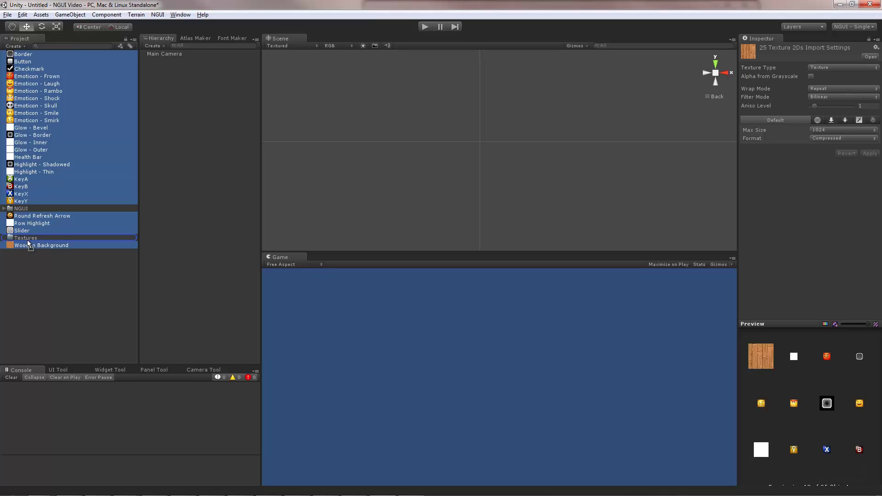
{"action": "left_click_drag", "start_coordinate": [28, 244], "coordinate": [27, 239]}
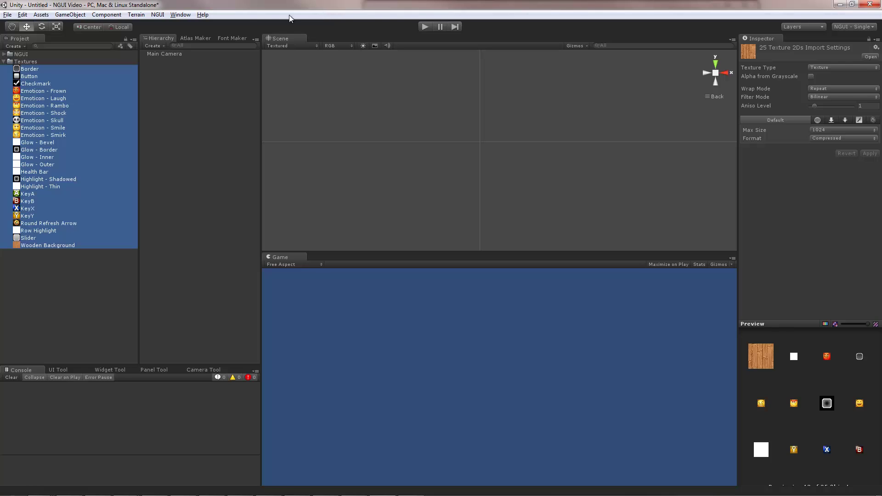
Create an NGUI texture widget and assign it the Wooden Background texture.
{"action": "left_click", "coordinate": [158, 15]}
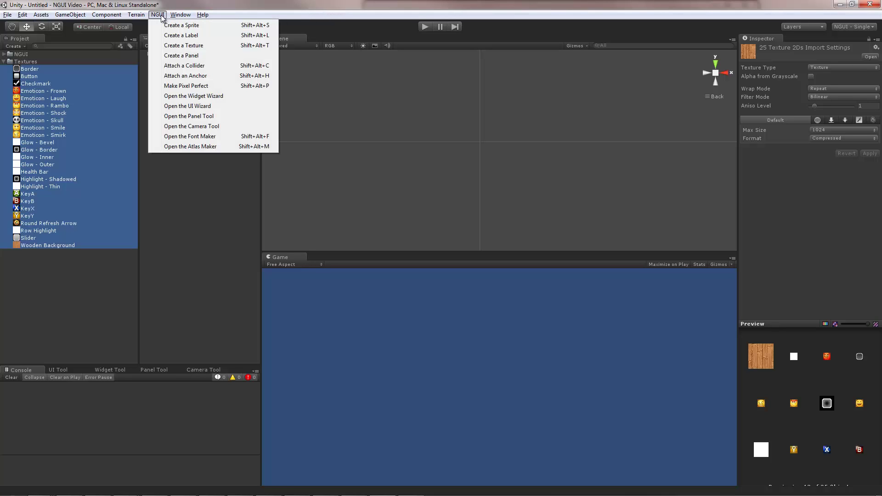
{"action": "left_click", "coordinate": [187, 45]}
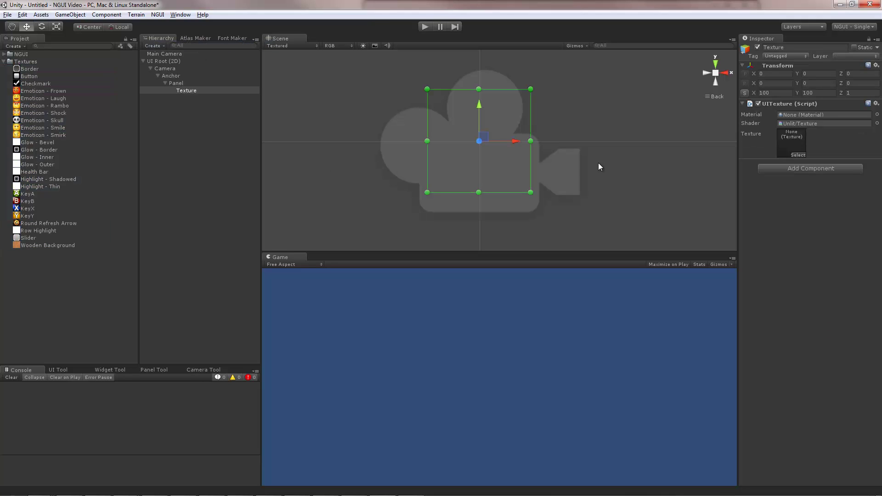
{"action": "left_click", "coordinate": [800, 155]}
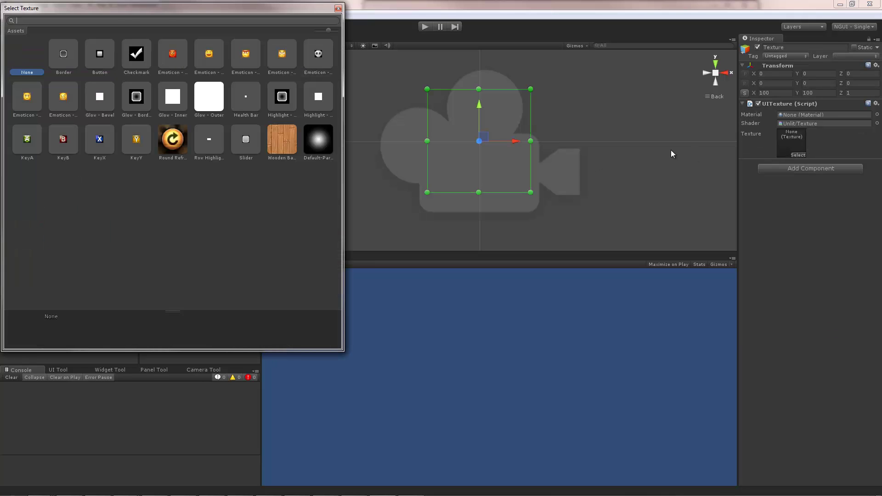
{"action": "double_click", "coordinate": [282, 146]}
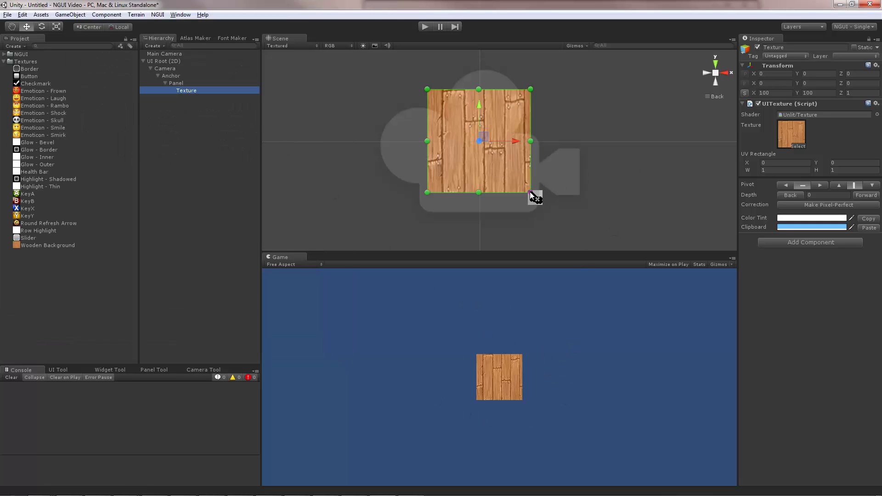
Resize the wooden texture widget to about 189 by 134 and reposition it near X -3, Y -11.
{"action": "left_click_drag", "start_coordinate": [532, 193], "coordinate": [531, 165]}
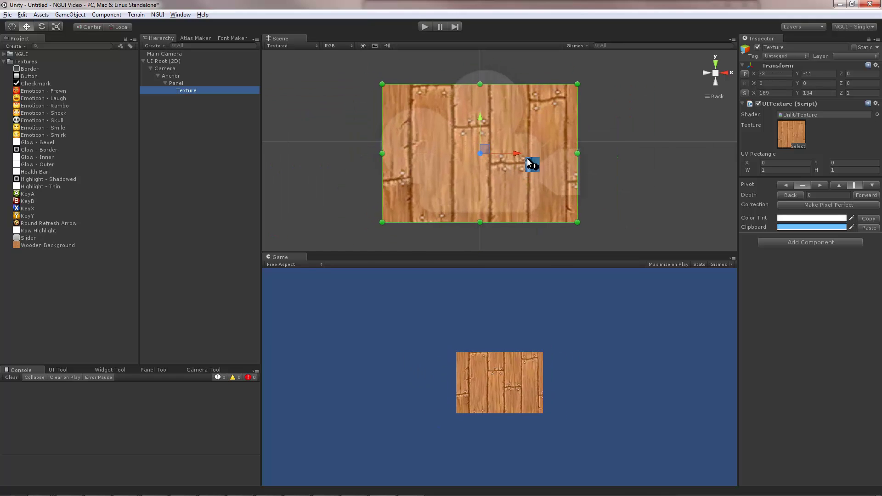
{"action": "left_click_drag", "start_coordinate": [591, 83], "coordinate": [605, 70]}
Set the texture's pivot to its top-left corner and try rotating the widget around it.
{"action": "left_click", "coordinate": [787, 186]}
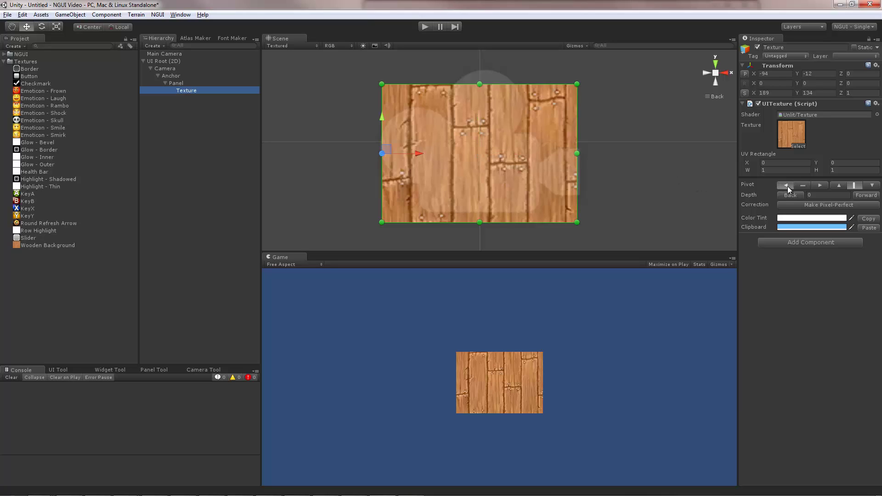
{"action": "left_click", "coordinate": [841, 185]}
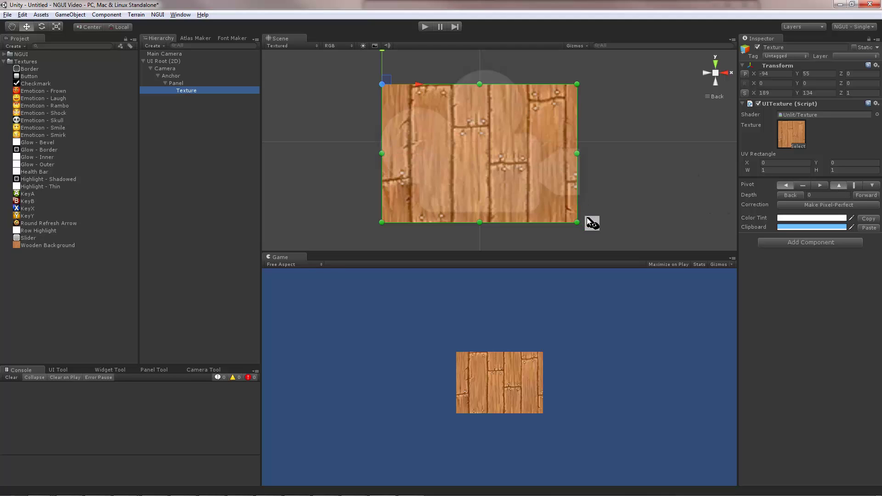
{"action": "left_click_drag", "start_coordinate": [587, 228], "coordinate": [548, 202]}
Set the texture's pivot to its bottom-right corner and try rotating the widget around it.
{"action": "left_click", "coordinate": [821, 186]}
{"action": "left_click", "coordinate": [872, 186]}
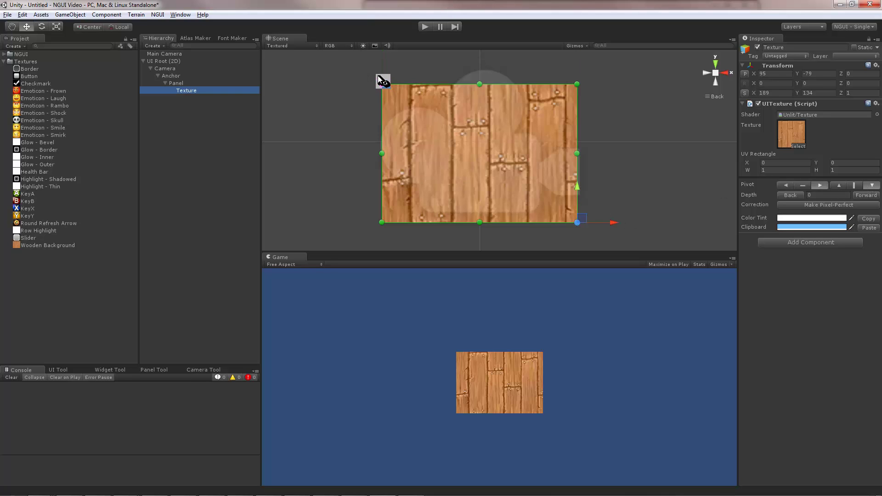
{"action": "left_click_drag", "start_coordinate": [384, 78], "coordinate": [384, 104]}
{"action": "left_click_drag", "start_coordinate": [374, 76], "coordinate": [399, 93]}
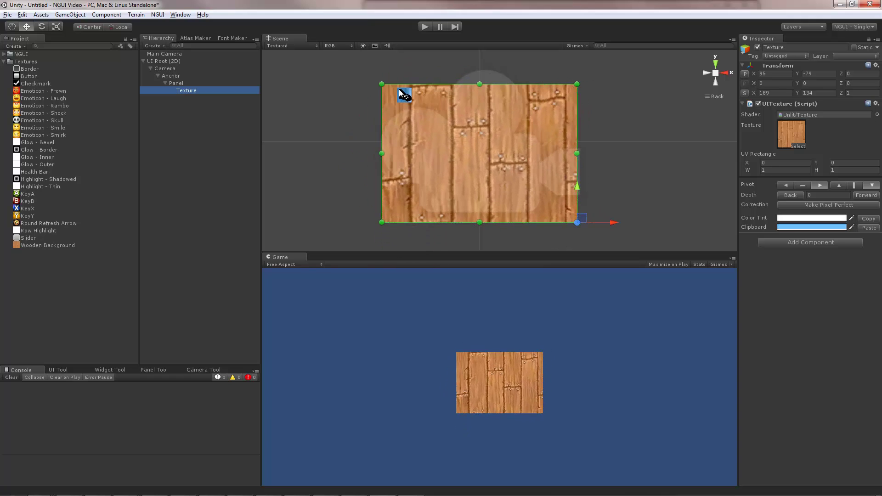
Turn off 3D gizmos in the Scene view.
{"action": "left_click", "coordinate": [579, 45]}
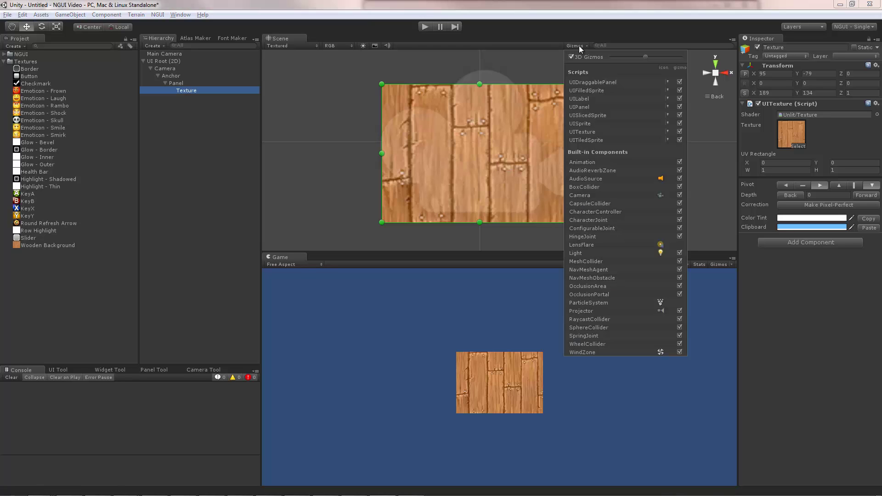
{"action": "left_click", "coordinate": [570, 56]}
{"action": "left_click", "coordinate": [611, 31]}
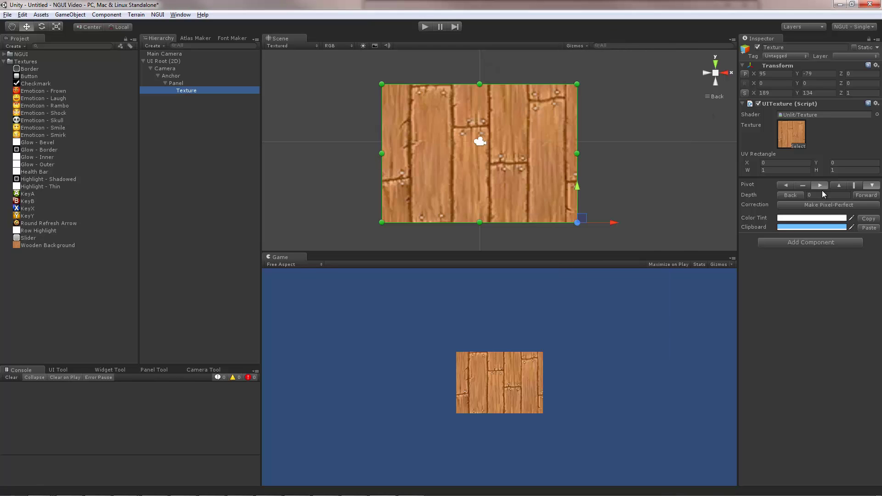
Set the texture widget's color tint to pure red.
{"action": "left_click", "coordinate": [834, 218]}
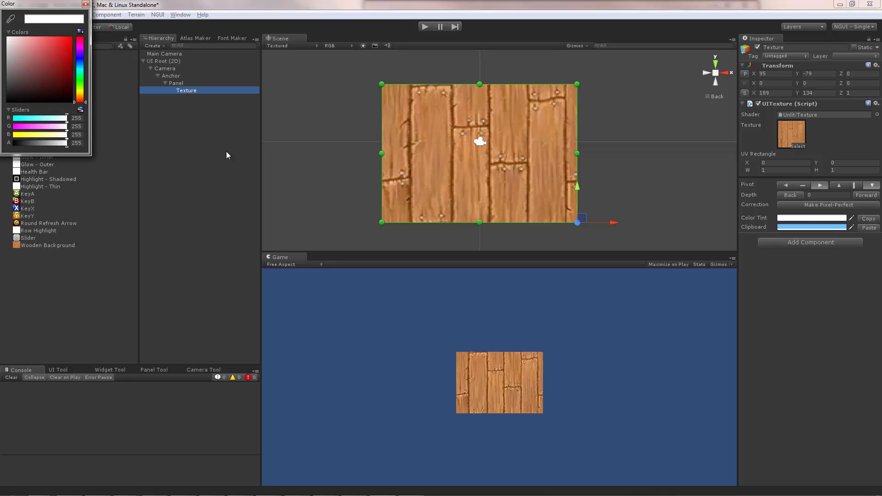
{"action": "left_click", "coordinate": [37, 75]}
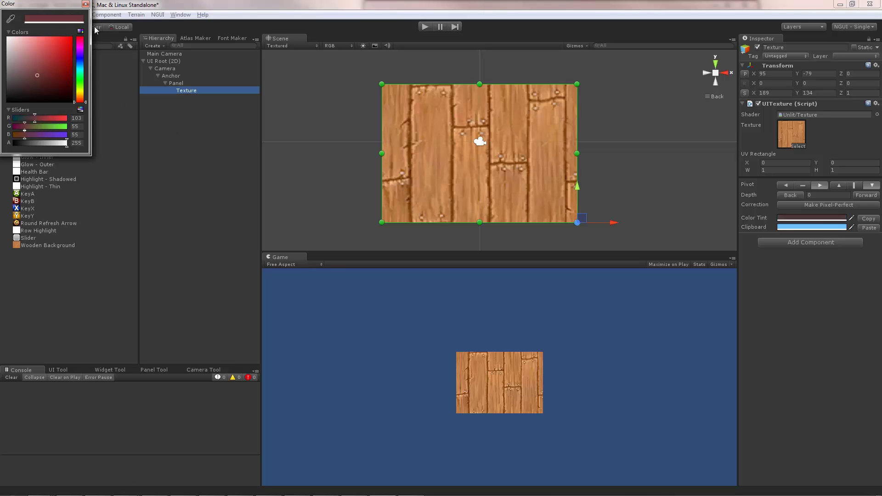
{"action": "left_click_drag", "start_coordinate": [97, 29], "coordinate": [115, 6]}
{"action": "left_click", "coordinate": [85, 4]}
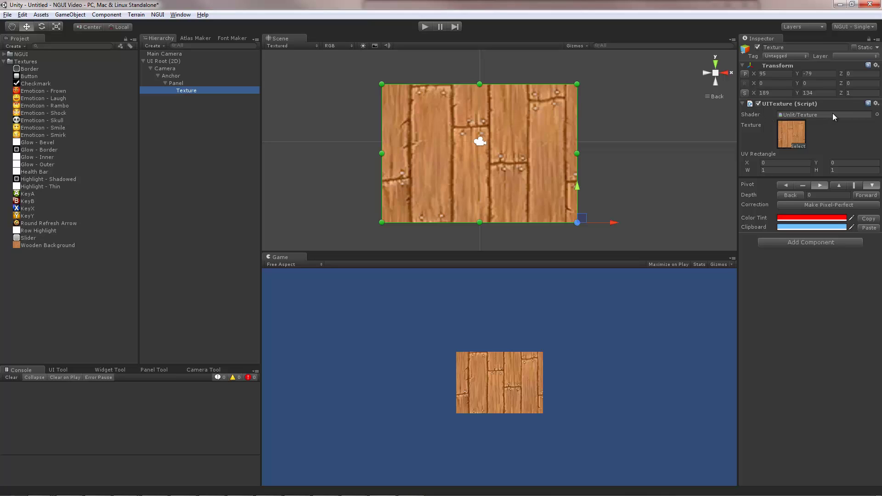
Try the Unlit - Premultiplied Colored shader on the texture widget, and settle on Unlit - Transparent Colored.
{"action": "left_click", "coordinate": [877, 115]}
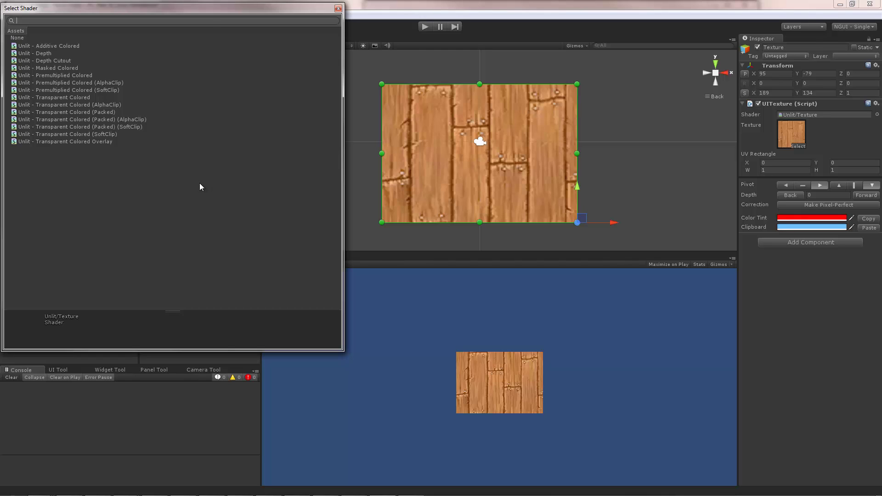
{"action": "left_click", "coordinate": [61, 98]}
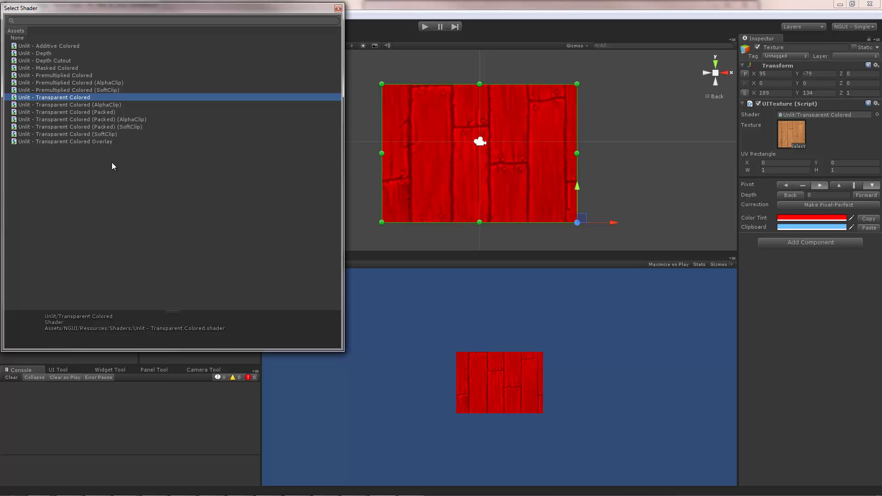
{"action": "left_click", "coordinate": [62, 75]}
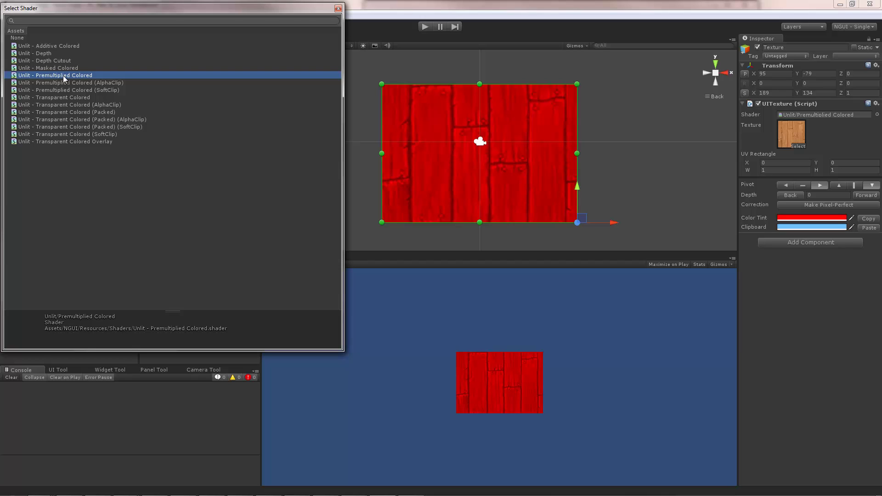
{"action": "double_click", "coordinate": [76, 97]}
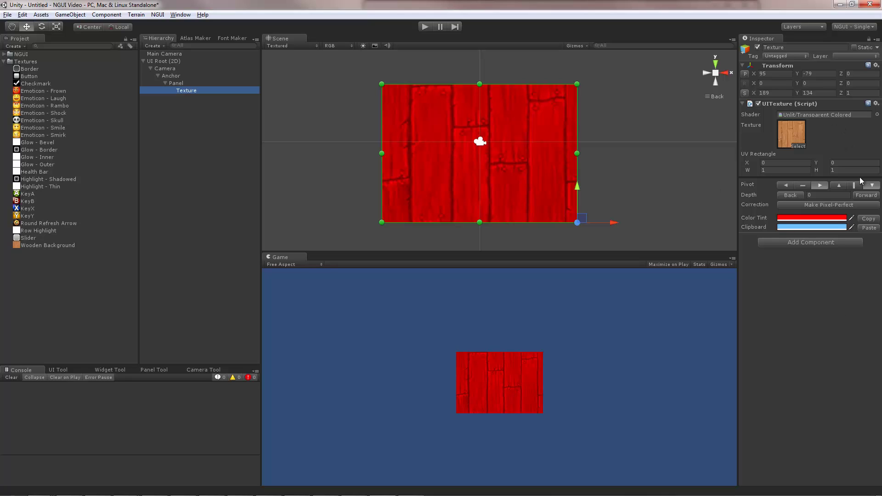
Preview white and other color tints on the texture, return to pure red, and copy that tint to the color clipboard.
{"action": "left_click", "coordinate": [837, 221]}
{"action": "left_click_drag", "start_coordinate": [35, 58], "coordinate": [7, 37]}
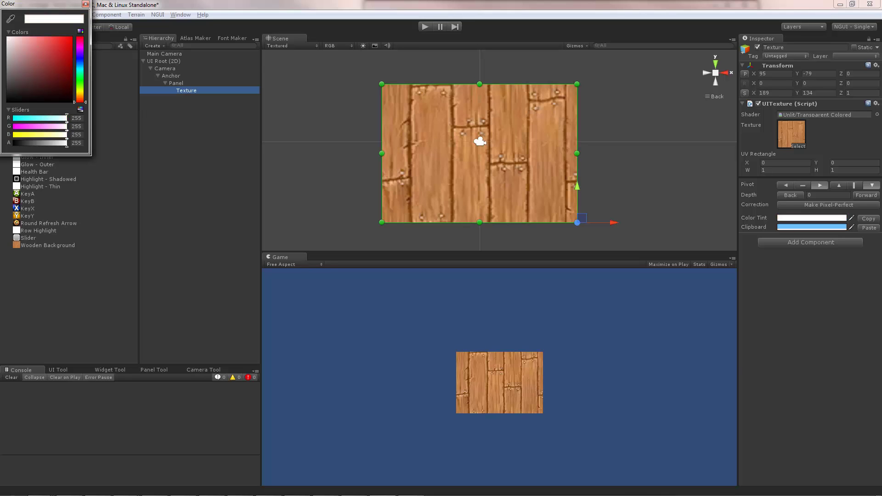
{"action": "left_click_drag", "start_coordinate": [66, 144], "coordinate": [169, 146]}
{"action": "left_click_drag", "start_coordinate": [52, 44], "coordinate": [114, 4]}
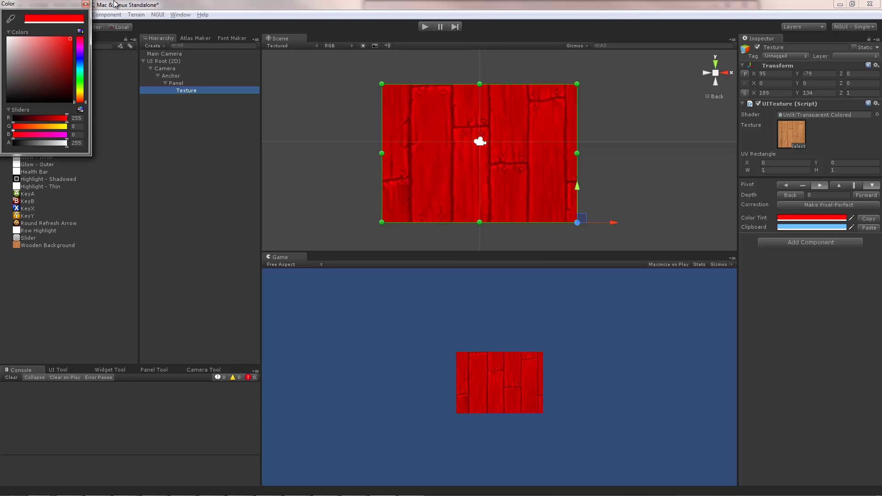
{"action": "left_click", "coordinate": [85, 4]}
{"action": "left_click", "coordinate": [868, 219]}
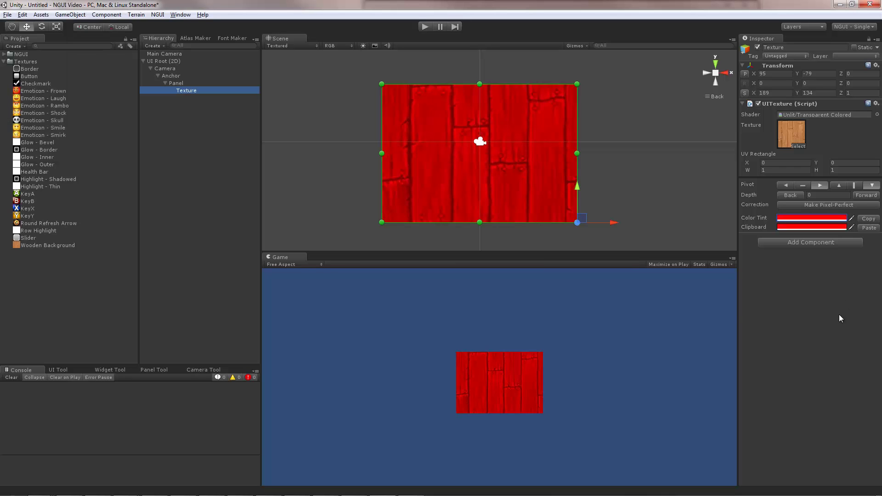
Reset the texture's color tint to white, paste the red clipboard tint back, and return the tint to white.
{"action": "left_click", "coordinate": [831, 218]}
{"action": "left_click_drag", "start_coordinate": [45, 51], "coordinate": [5, 33]}
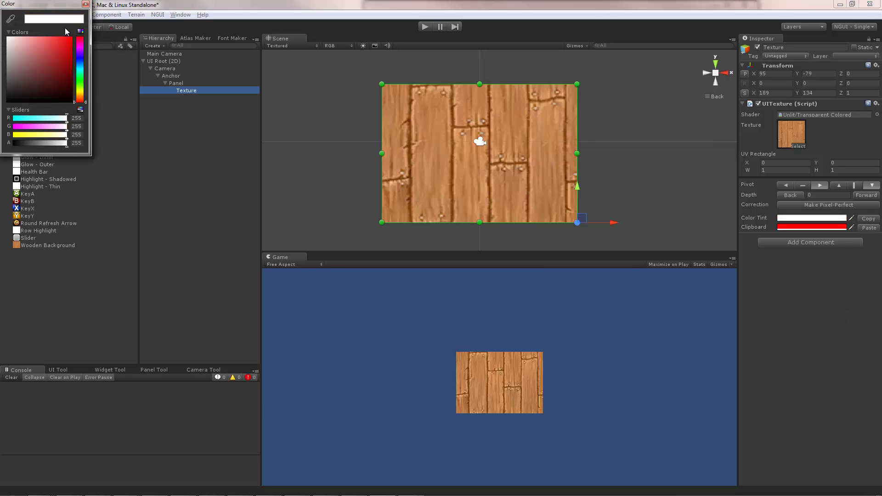
{"action": "left_click", "coordinate": [85, 3]}
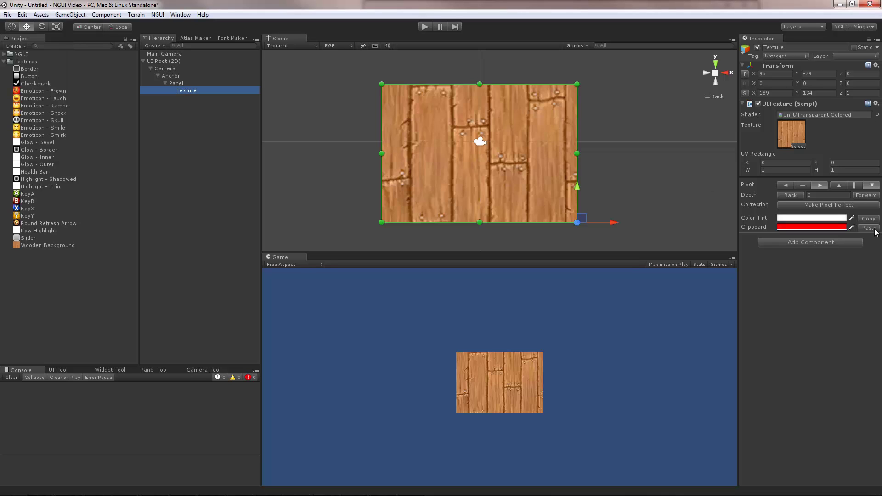
{"action": "left_click", "coordinate": [869, 227]}
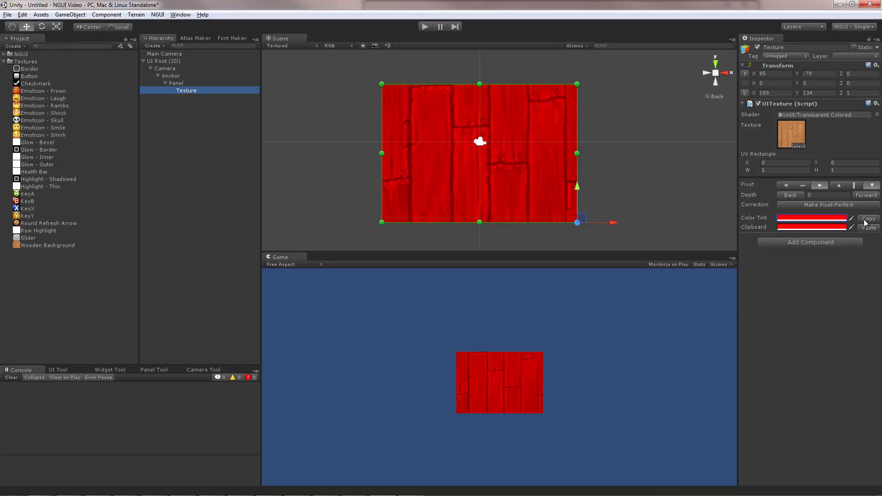
{"action": "left_click", "coordinate": [830, 217]}
{"action": "left_click_drag", "start_coordinate": [46, 50], "coordinate": [7, 28]}
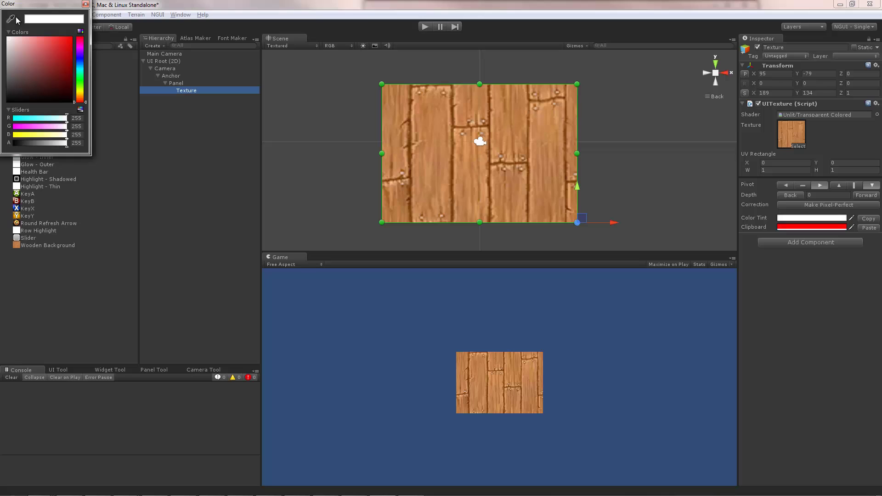
{"action": "left_click", "coordinate": [85, 4]}
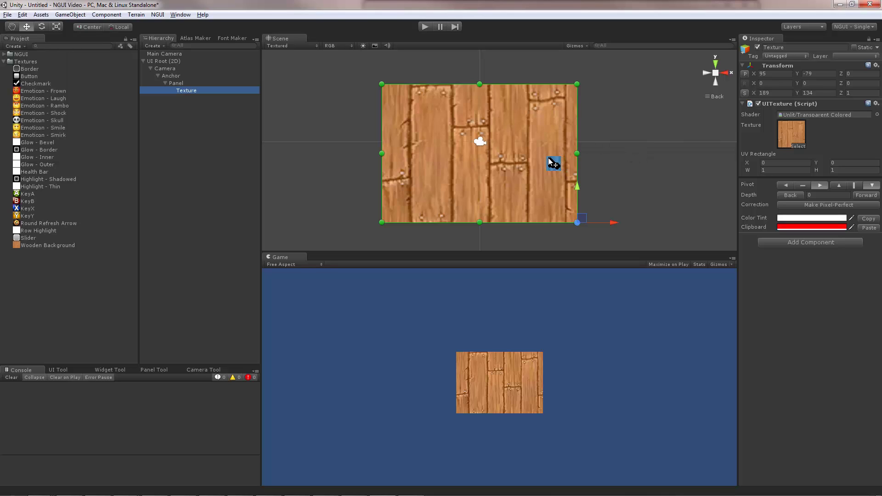
Move the wooden texture to about X 207, Y -80 and place a duplicate of it at about X 5, Y -83.
{"action": "left_click_drag", "start_coordinate": [553, 161], "coordinate": [654, 169]}
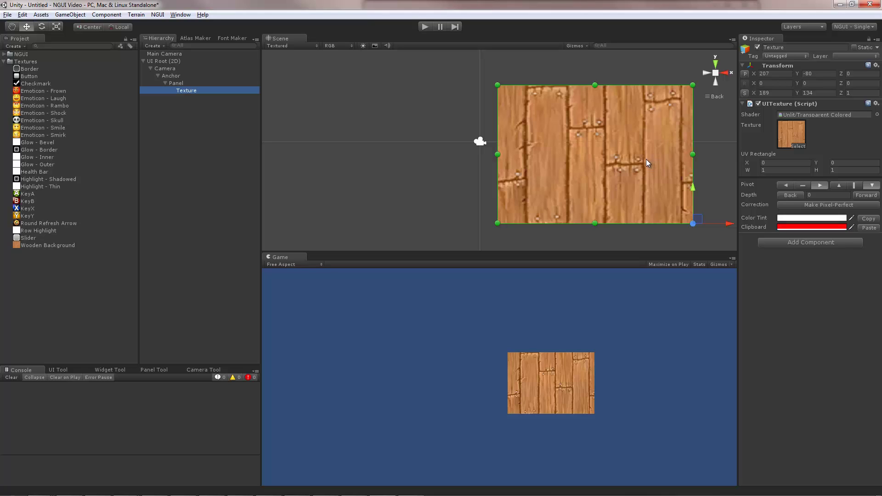
{"action": "left_click_drag", "start_coordinate": [642, 164], "coordinate": [437, 175]}
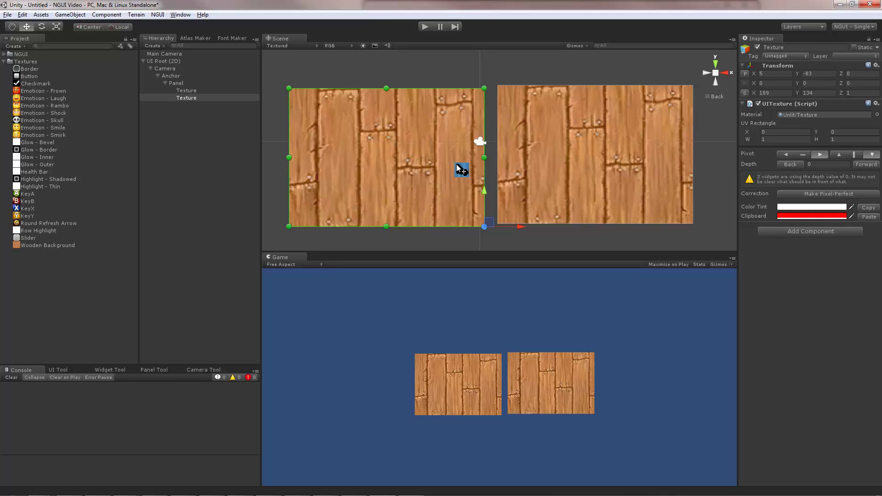
Change the duplicate texture's color tint to light blue.
{"action": "left_click", "coordinate": [817, 207]}
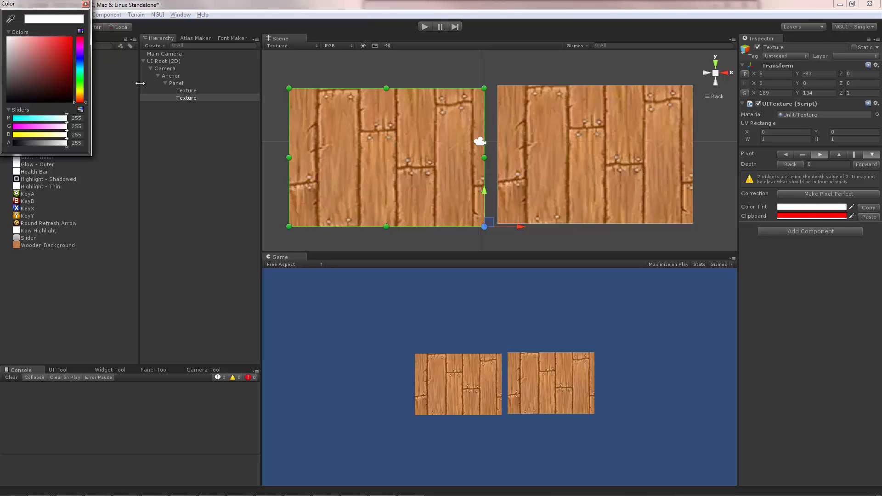
{"action": "left_click", "coordinate": [80, 67]}
{"action": "left_click", "coordinate": [70, 38]}
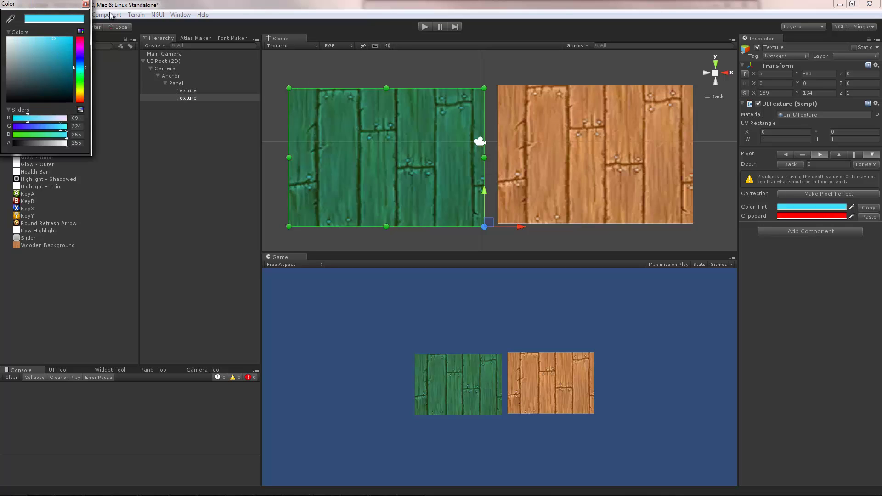
{"action": "left_click", "coordinate": [86, 4]}
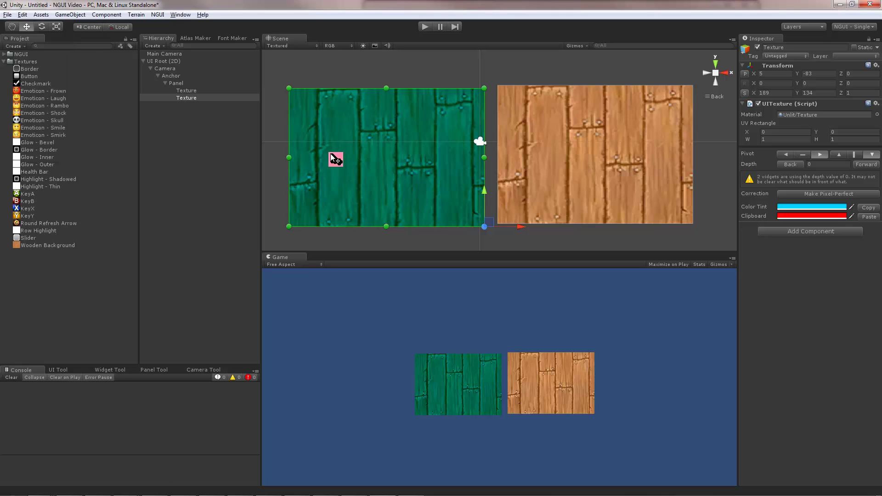
Copy the duplicate's light blue tint to the color clipboard and paste it onto the original texture.
{"action": "left_click", "coordinate": [868, 208]}
{"action": "left_click", "coordinate": [657, 154]}
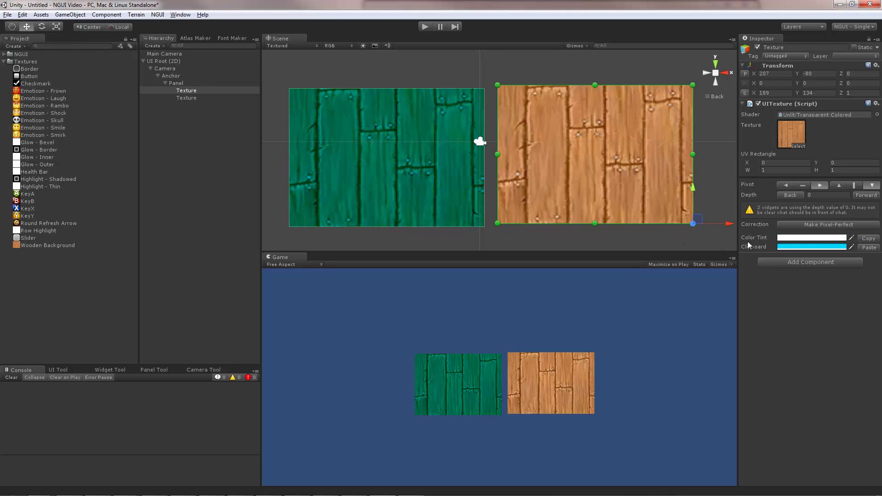
{"action": "left_click", "coordinate": [870, 247]}
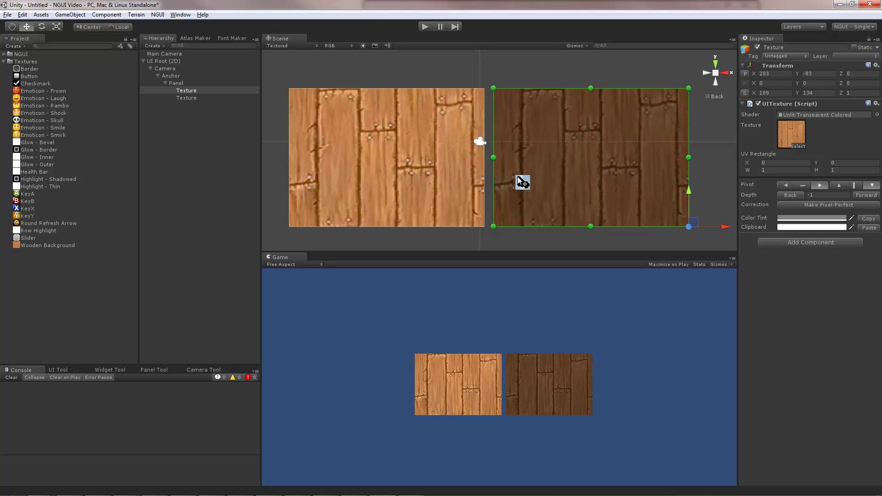
Move the darker texture to about X 142, Y -70 so it overlaps the lighter one, and compare both textures' depth values.
{"action": "left_click_drag", "start_coordinate": [577, 183], "coordinate": [514, 170]}
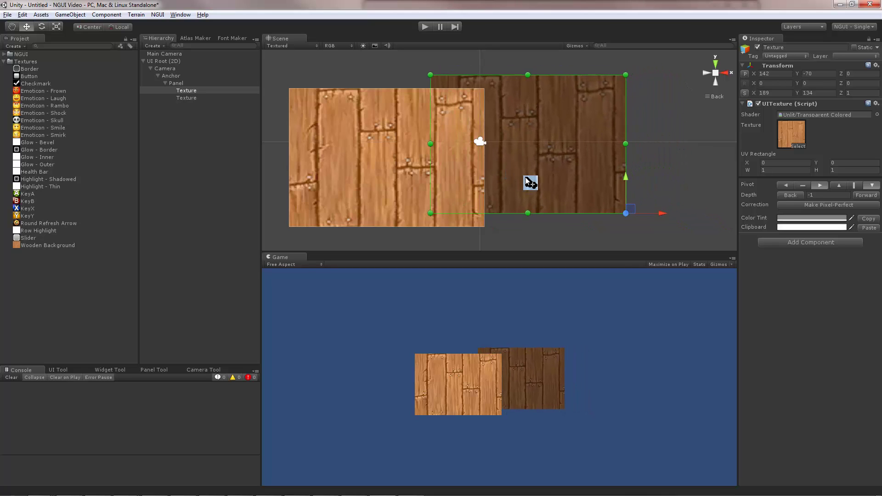
{"action": "left_click", "coordinate": [381, 163]}
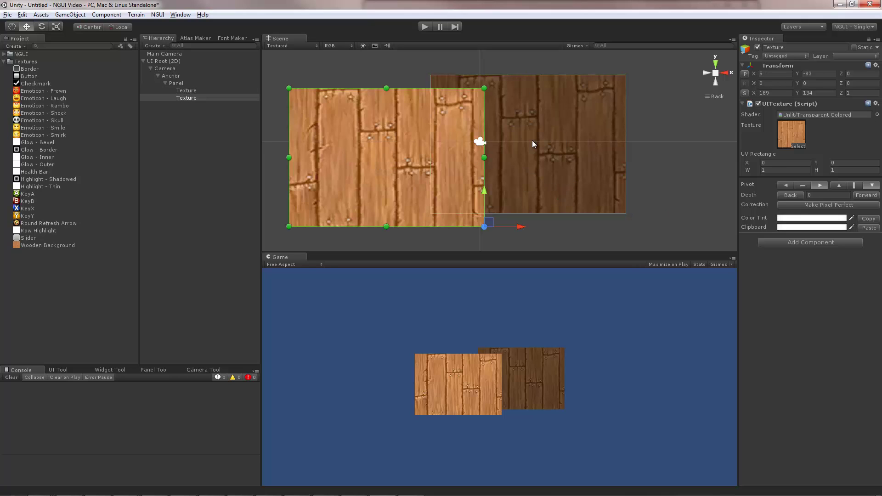
{"action": "left_click", "coordinate": [600, 128]}
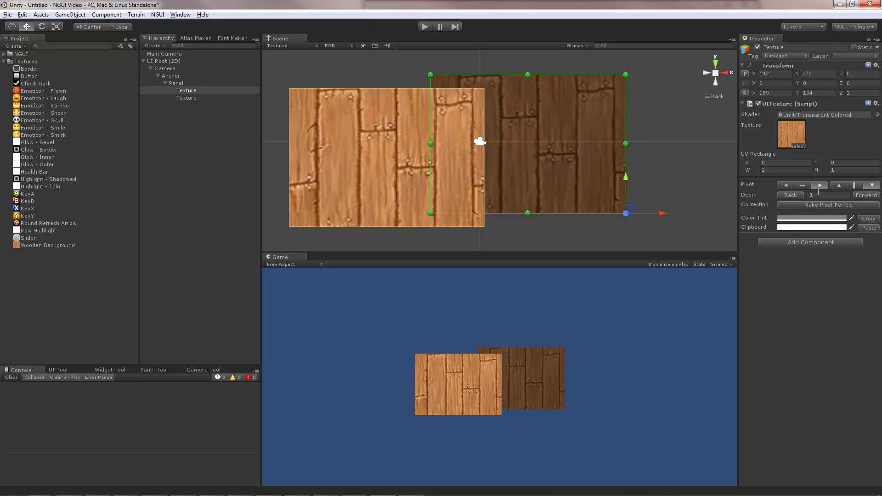
Raise the darker texture's depth to 1 and try its Z position in front of the other texture, ending at 1.59.
{"action": "left_click", "coordinate": [867, 195]}
{"action": "left_click", "coordinate": [867, 195]}
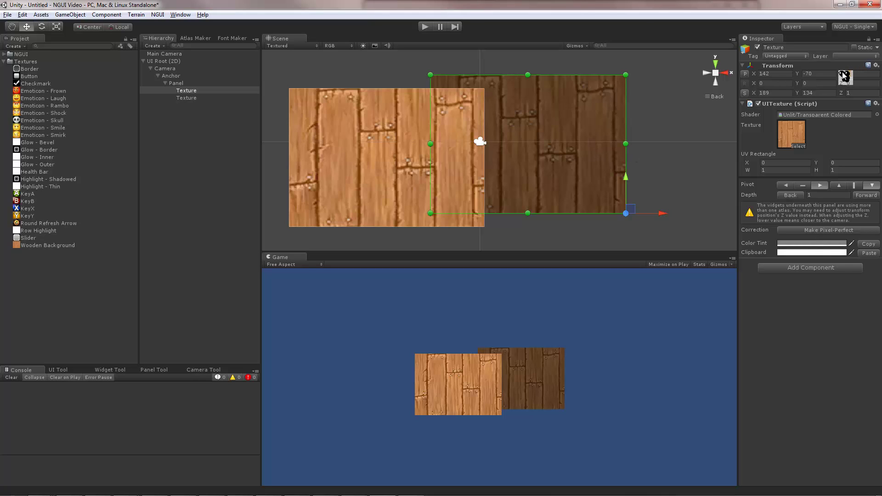
{"action": "left_click_drag", "start_coordinate": [851, 73], "coordinate": [825, 72]}
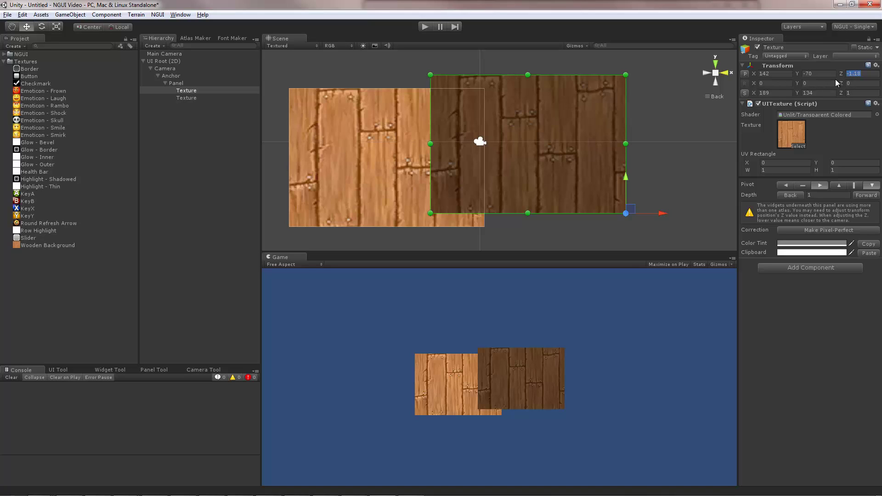
{"action": "mouse_move", "coordinate": [845, 79]}
{"action": "left_mouse_down"}
{"action": "mouse_move", "coordinate": [861, 79]}
{"action": "mouse_move", "coordinate": [9, 79]}
{"action": "left_mouse_up"}
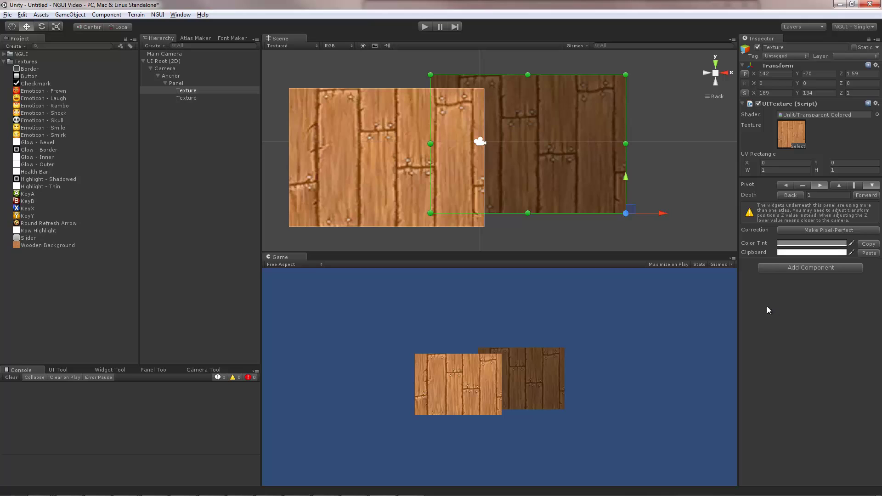
Delete both wooden texture widgets from the panel.
{"action": "key", "text": "Delete"}
{"action": "left_click", "coordinate": [369, 169]}
{"action": "key", "text": "Delete"}
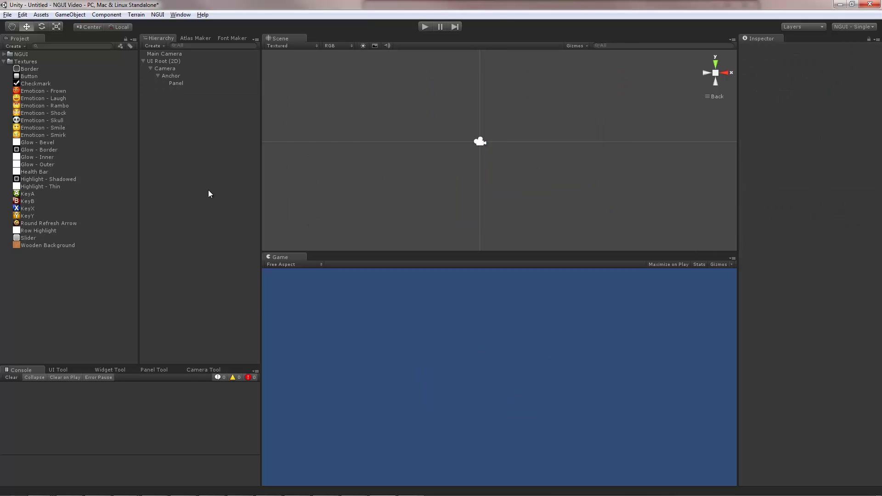
Create an NGUI atlas named Example from all textures in the Textures folder, Border through Wooden Background.
{"action": "left_click", "coordinate": [27, 70]}
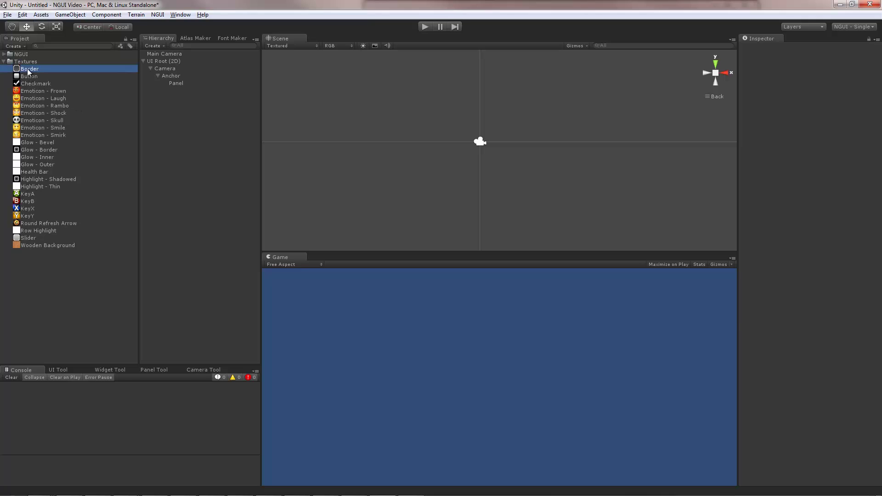
{"action": "left_click", "coordinate": [42, 245], "text": "shift"}
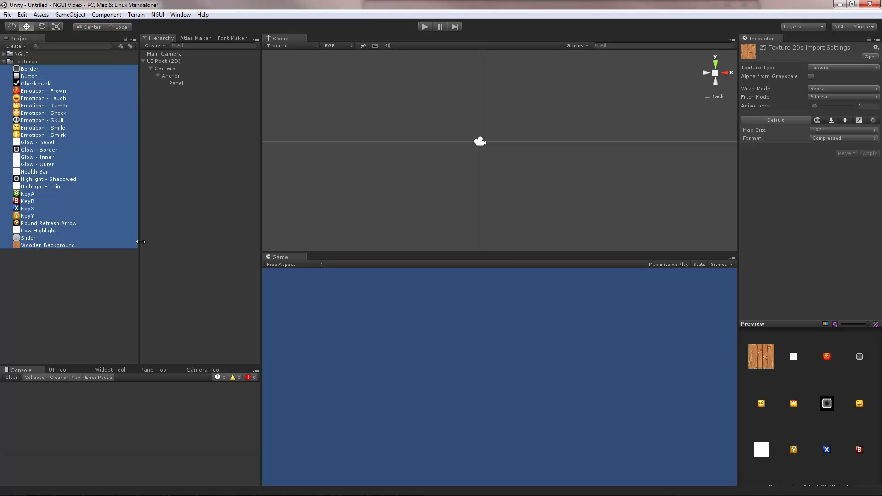
{"action": "left_click", "coordinate": [158, 15]}
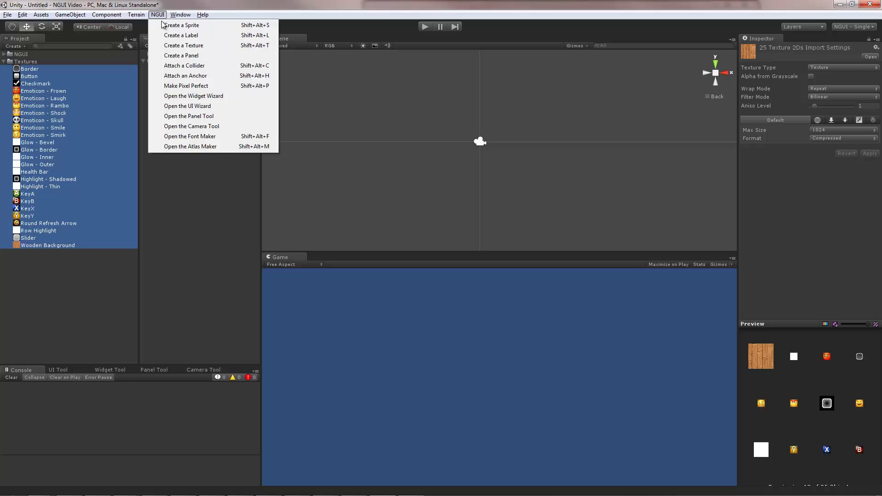
{"action": "left_click", "coordinate": [193, 147]}
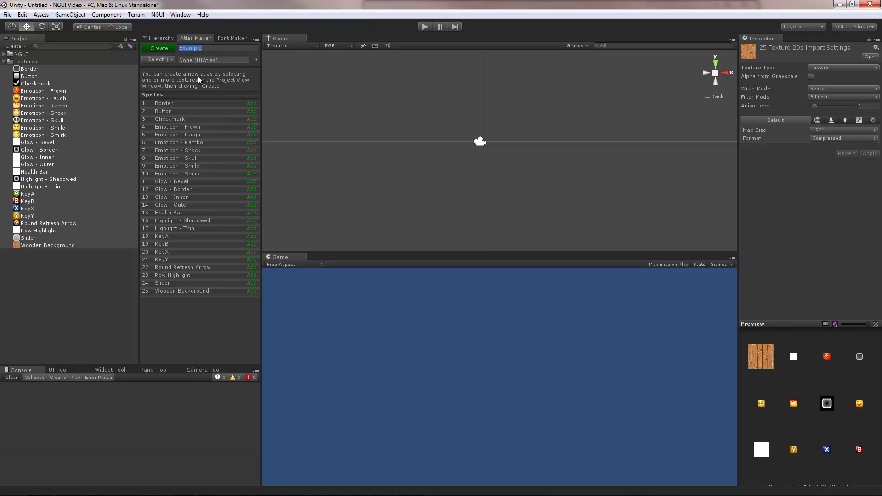
{"action": "left_click", "coordinate": [169, 49]}
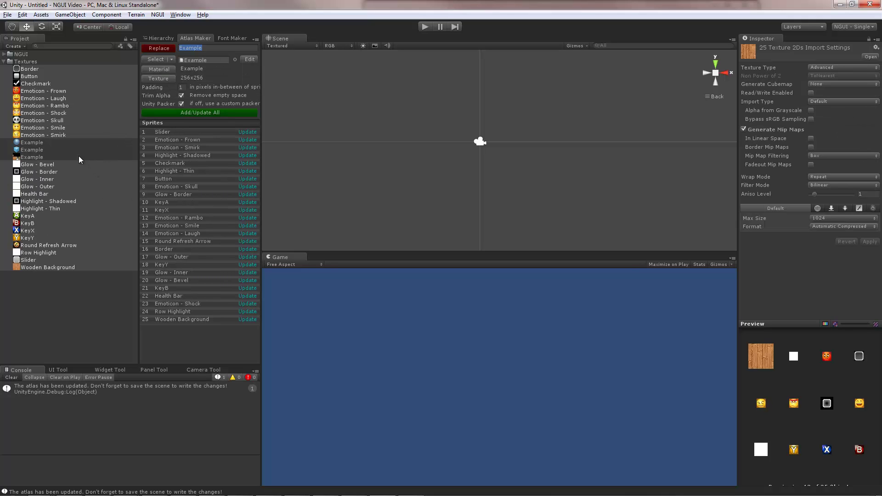
Inspect the Example atlas's material, prefab and packed texture.
{"action": "left_click", "coordinate": [32, 142]}
{"action": "left_click_drag", "start_coordinate": [747, 354], "coordinate": [792, 379]}
{"action": "left_click", "coordinate": [25, 151]}
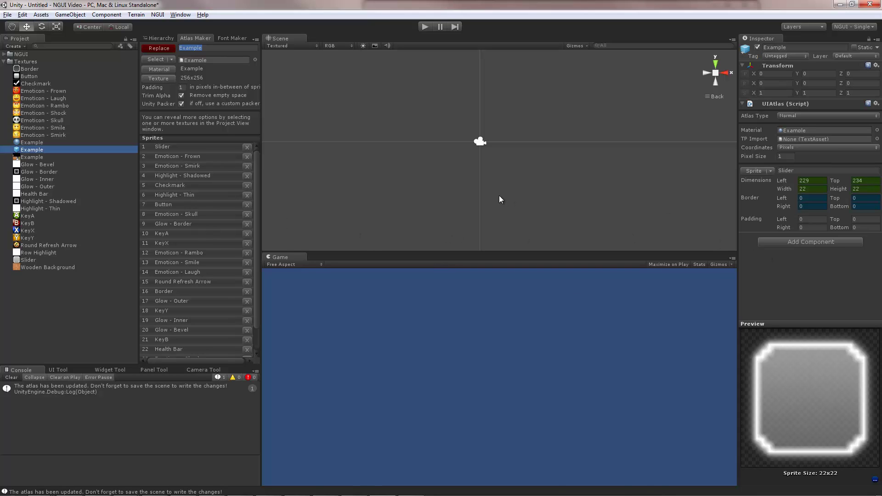
{"action": "left_click", "coordinate": [46, 156]}
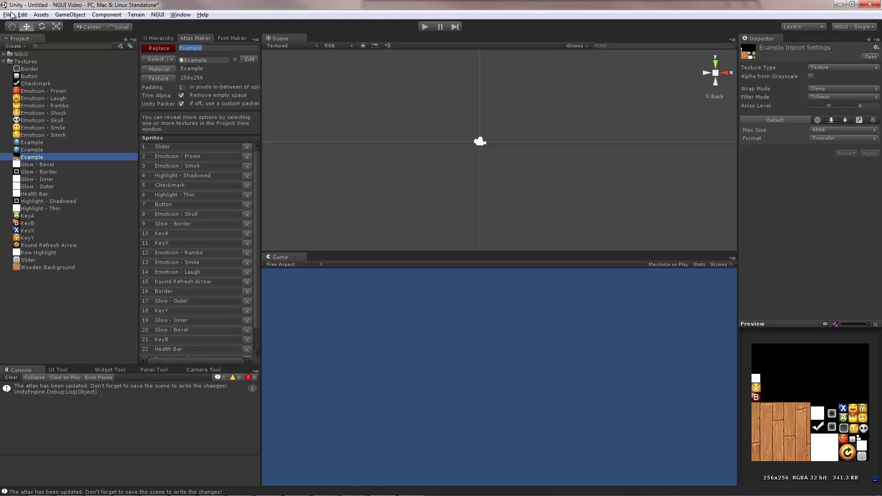
Save the scene as Test in the project's Assets folder.
{"action": "key", "text": "ctrl+s"}
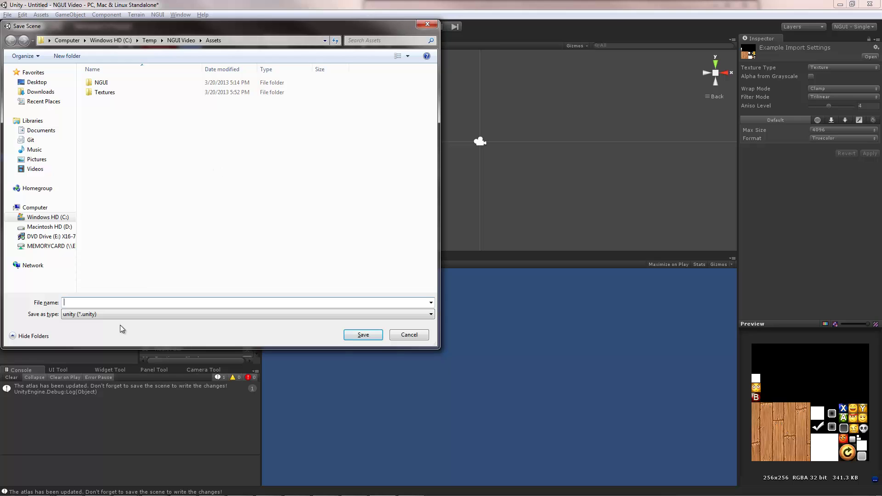
{"action": "left_click", "coordinate": [96, 302]}
{"action": "type", "text": "Test"}
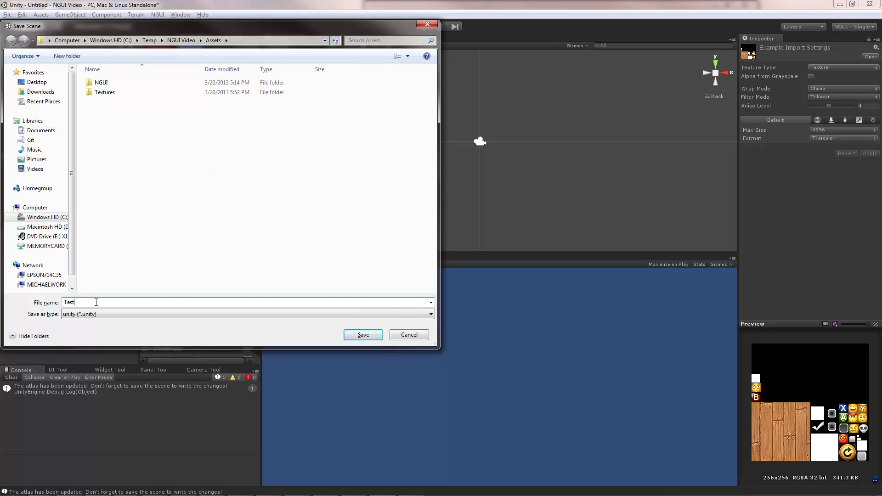
{"action": "key", "text": "Return"}
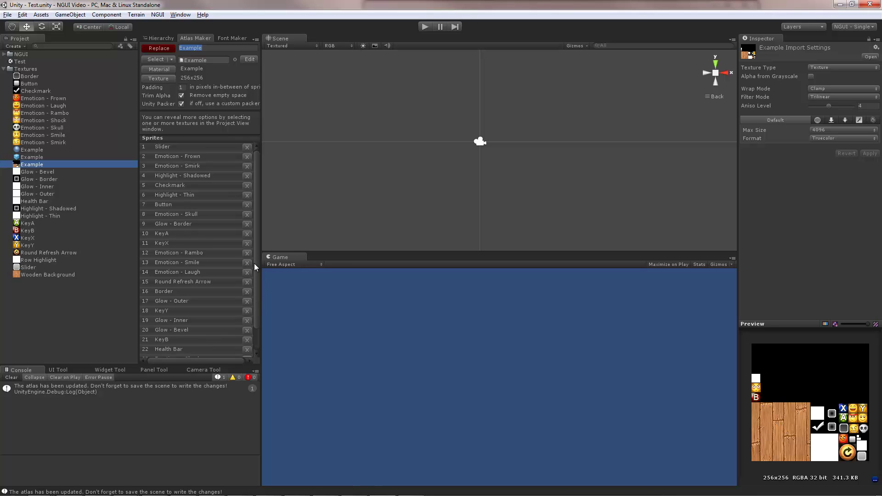
Remove the KeyA, KeyX, KeyY and KeyB sprites from the Example atlas.
{"action": "scroll", "coordinate": [254, 264], "scroll_direction": "down", "scroll_amount": 3}
{"action": "scroll", "coordinate": [257, 323], "scroll_direction": "up", "scroll_amount": 3}
{"action": "left_click", "coordinate": [247, 235]}
{"action": "left_click", "coordinate": [247, 245]}
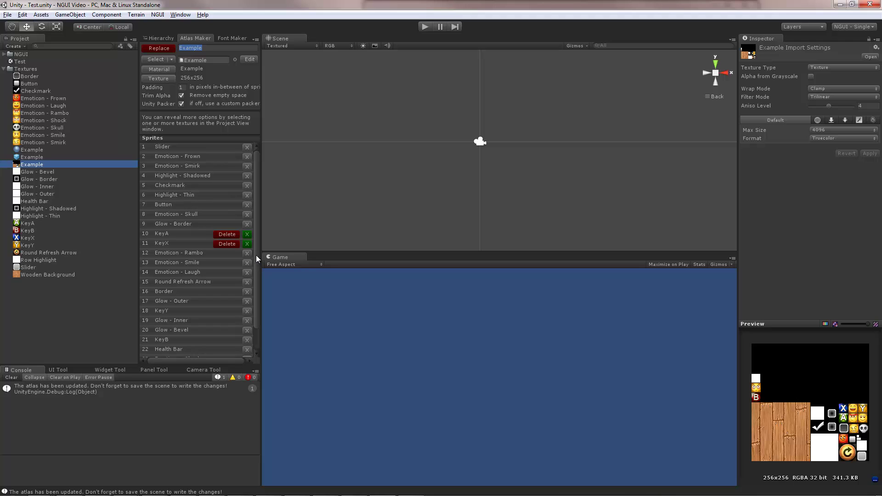
{"action": "scroll", "coordinate": [255, 255], "scroll_direction": "down", "scroll_amount": 3}
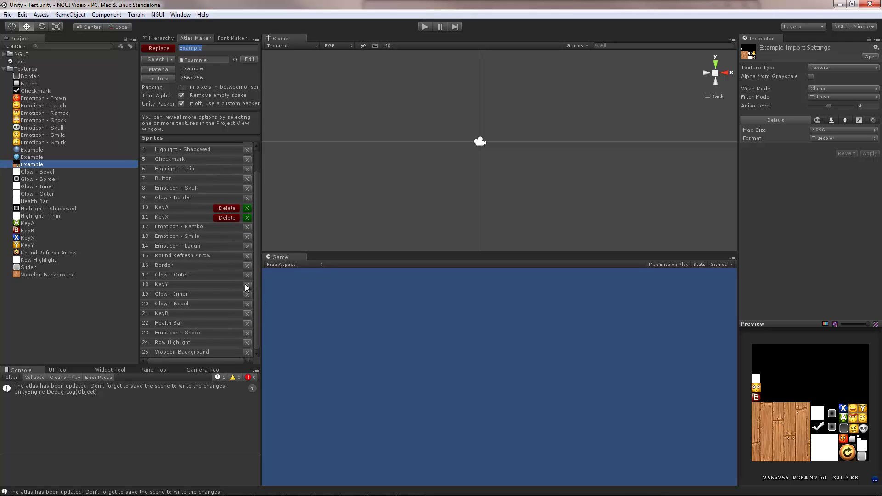
{"action": "left_click", "coordinate": [247, 285]}
{"action": "left_click", "coordinate": [247, 314]}
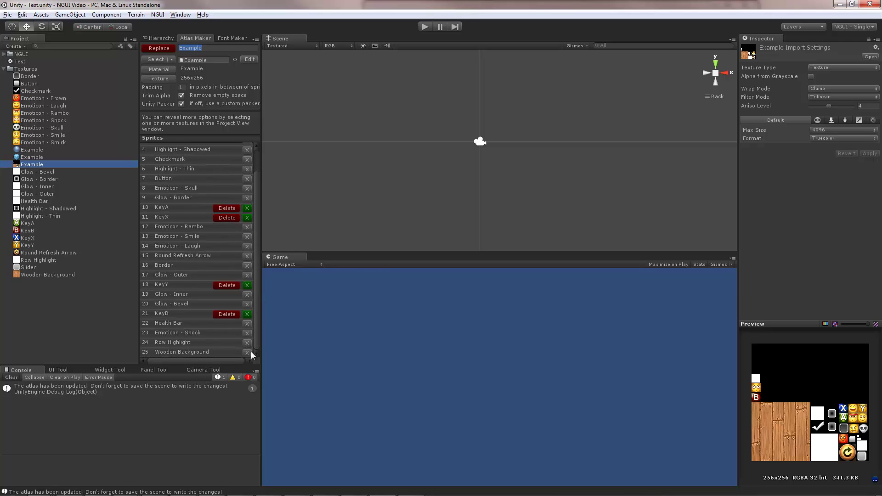
{"action": "left_click", "coordinate": [226, 315]}
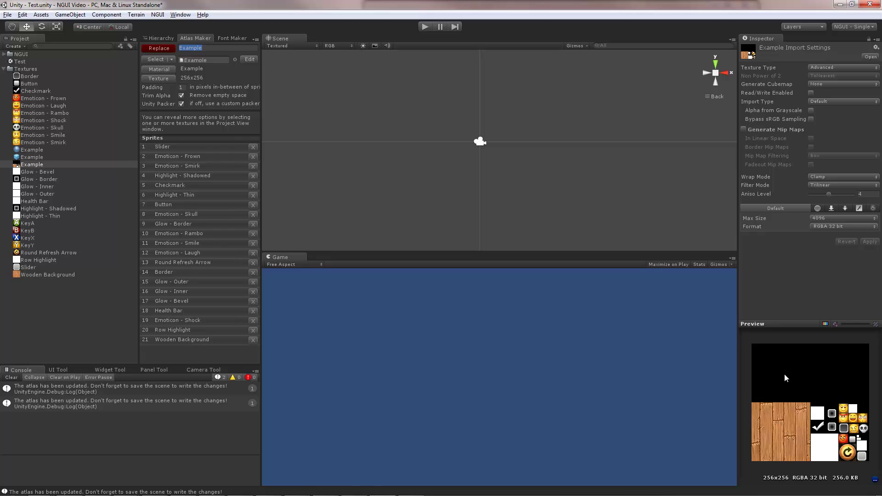
Select the KeyA through KeyY textures and then Highlight - Shadowed to compare their add and update options in the atlas.
{"action": "left_click", "coordinate": [35, 245]}
{"action": "left_click", "coordinate": [33, 223], "text": "shift"}
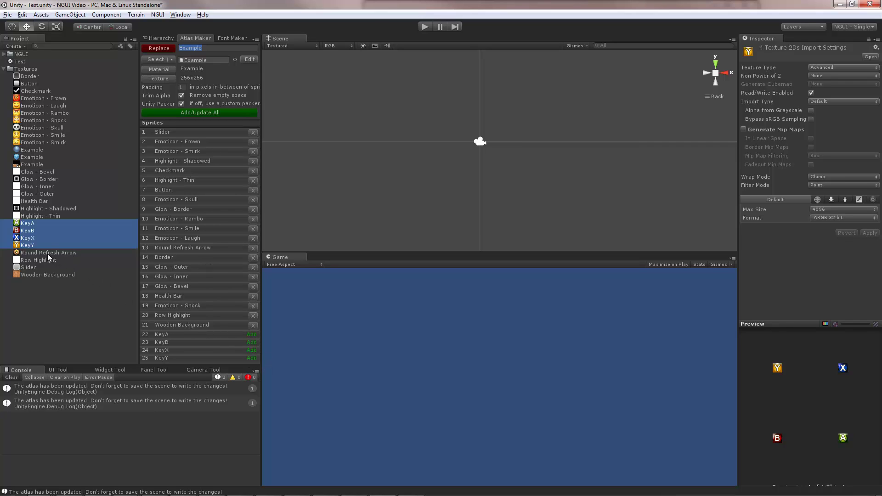
{"action": "left_click", "coordinate": [43, 208]}
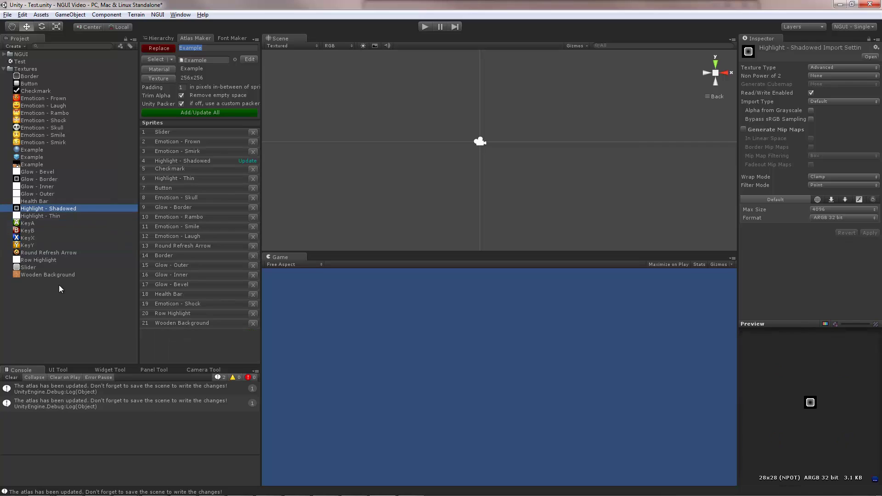
Add the KeyA, KeyB, KeyX and KeyY textures to the Example atlas and update its Glow - Border sprite.
{"action": "left_click", "coordinate": [34, 179]}
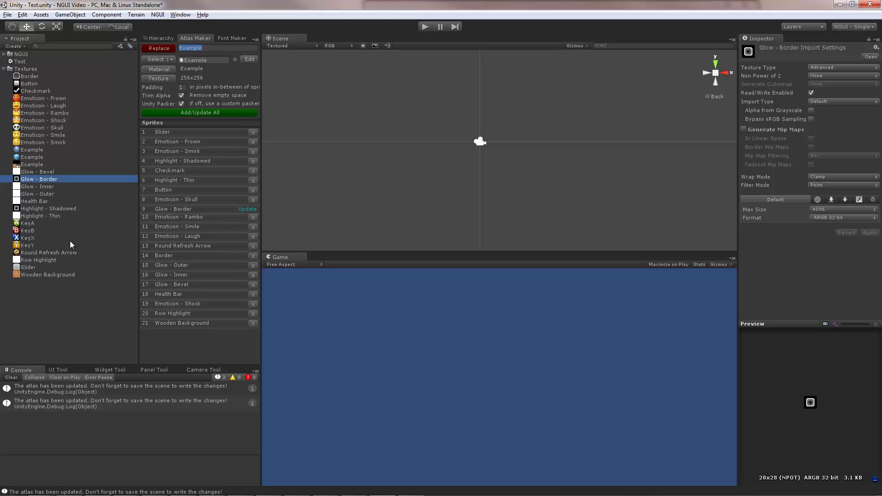
{"action": "left_click", "coordinate": [27, 223], "text": "ctrl"}
{"action": "left_click", "coordinate": [28, 230], "text": "ctrl"}
{"action": "left_click", "coordinate": [27, 238], "text": "ctrl"}
{"action": "left_click", "coordinate": [28, 246], "text": "ctrl"}
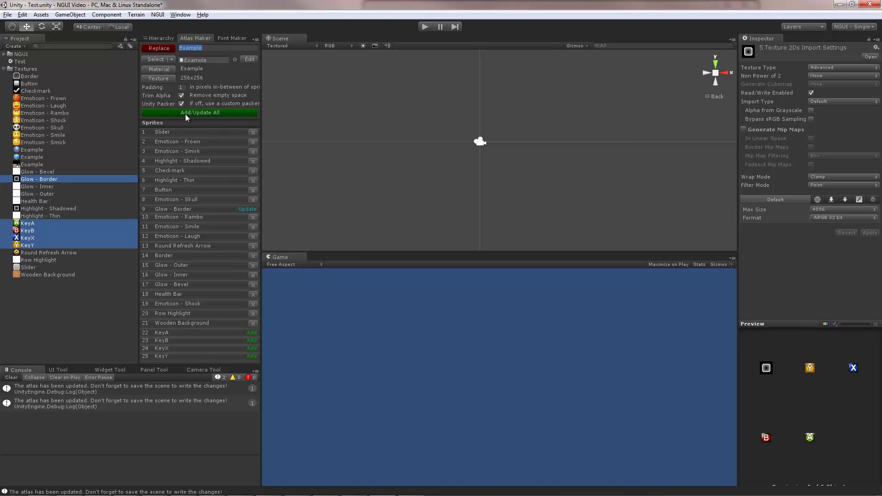
{"action": "left_click", "coordinate": [202, 114]}
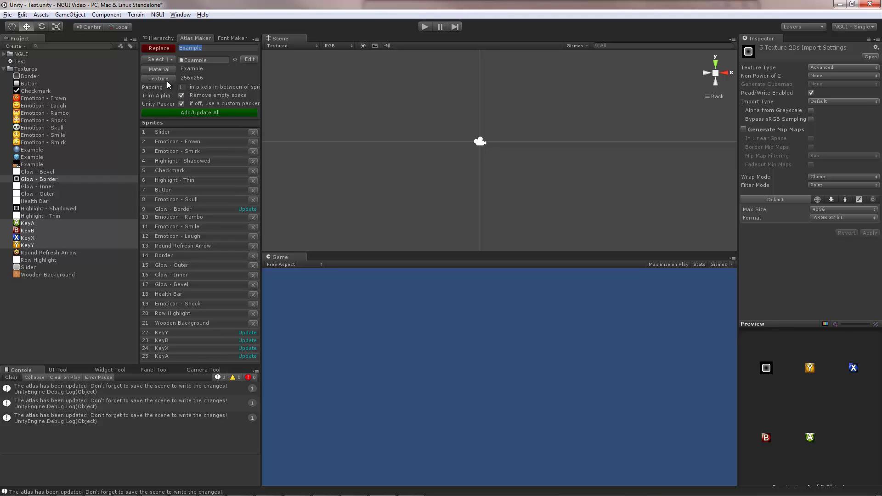
Review all sprites contained in the Example atlas and save the scene.
{"action": "left_click", "coordinate": [248, 59]}
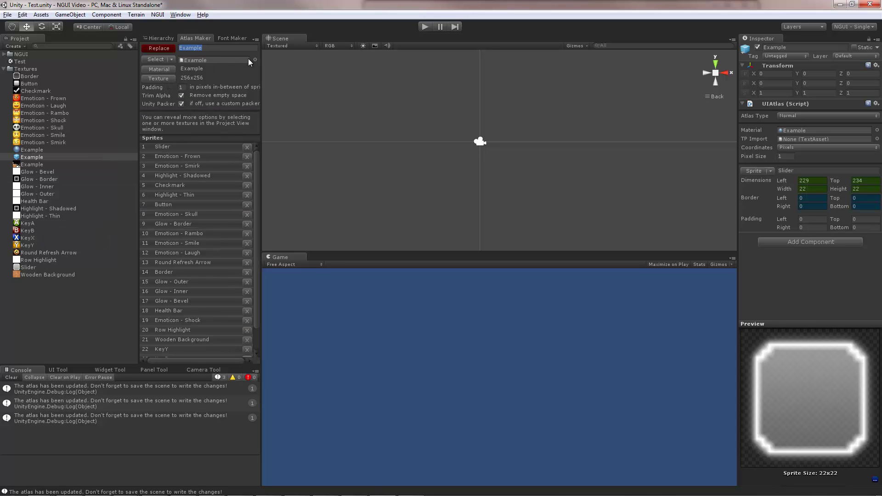
{"action": "left_click", "coordinate": [754, 173]}
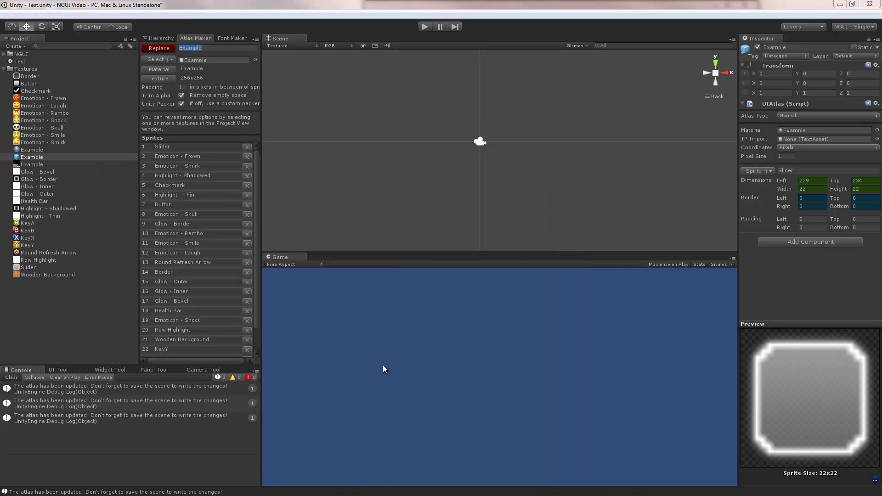
{"action": "left_click", "coordinate": [382, 365]}
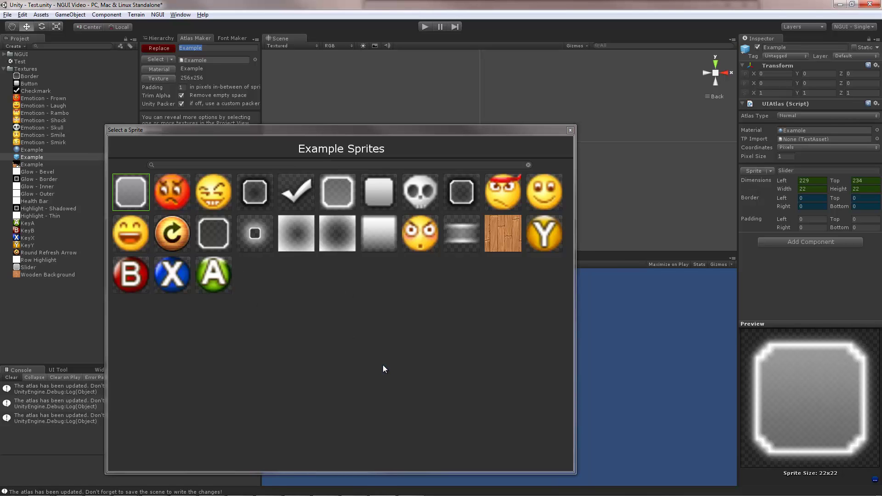
{"action": "left_click", "coordinate": [570, 131]}
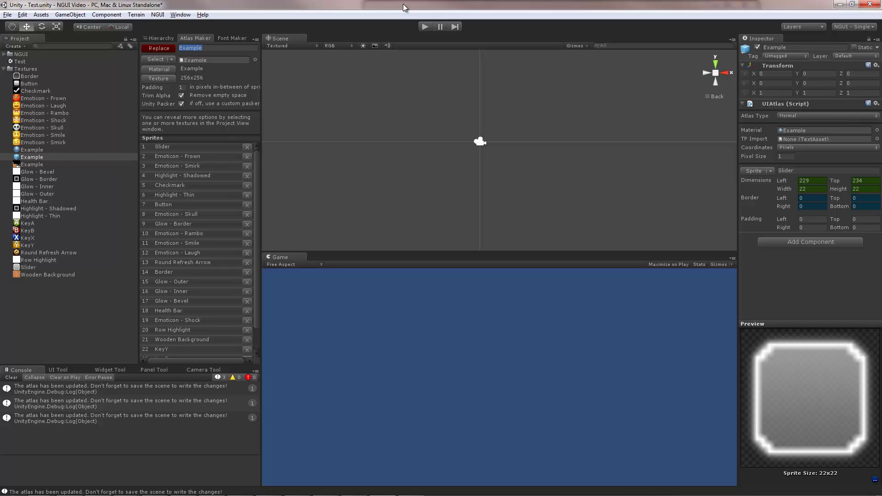
{"action": "key", "text": "ctrl+s"}
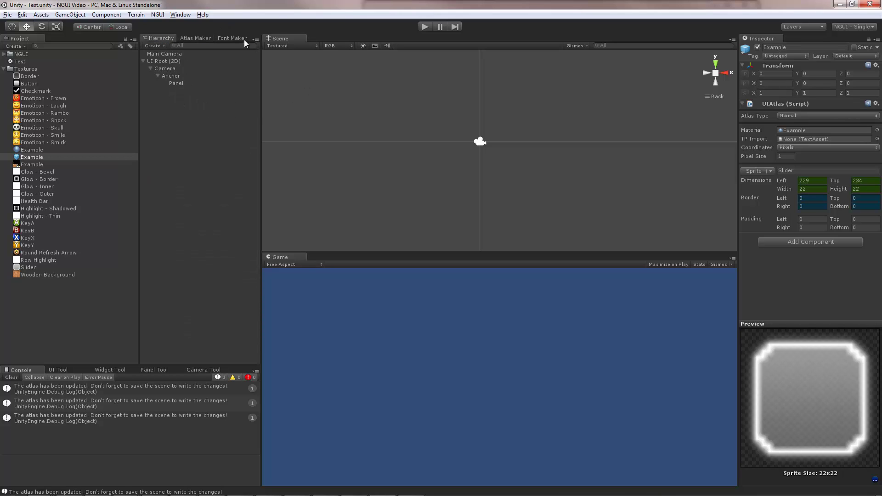
Create an NGUI sprite under the Panel and enlarge it to about 186 × 167.
{"action": "left_click", "coordinate": [158, 14]}
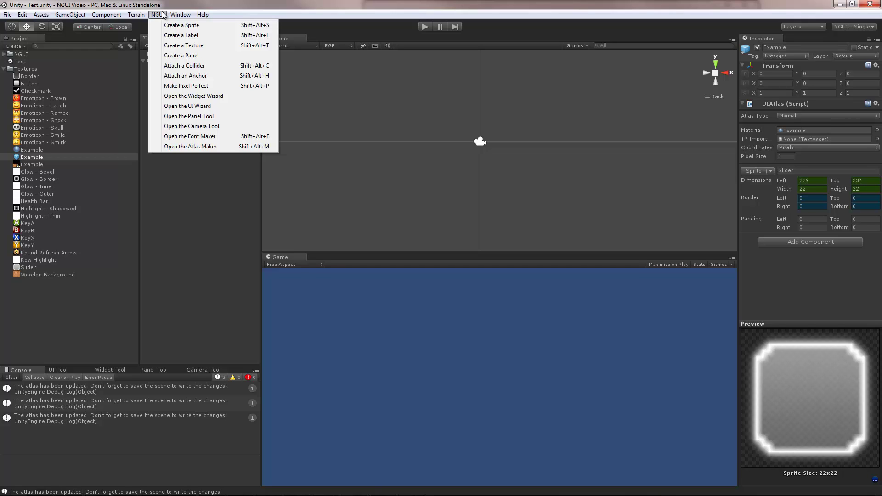
{"action": "left_click", "coordinate": [182, 26]}
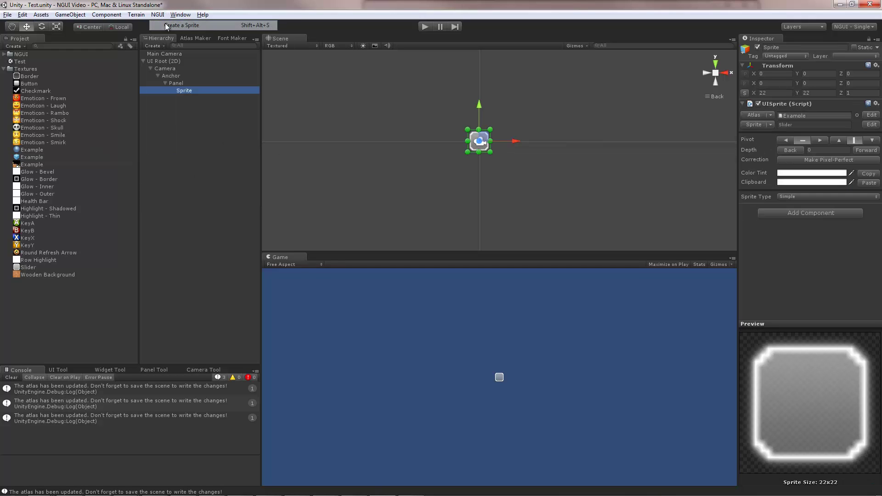
{"action": "left_click_drag", "start_coordinate": [490, 130], "coordinate": [577, 72]}
{"action": "left_click_drag", "start_coordinate": [468, 154], "coordinate": [386, 246]}
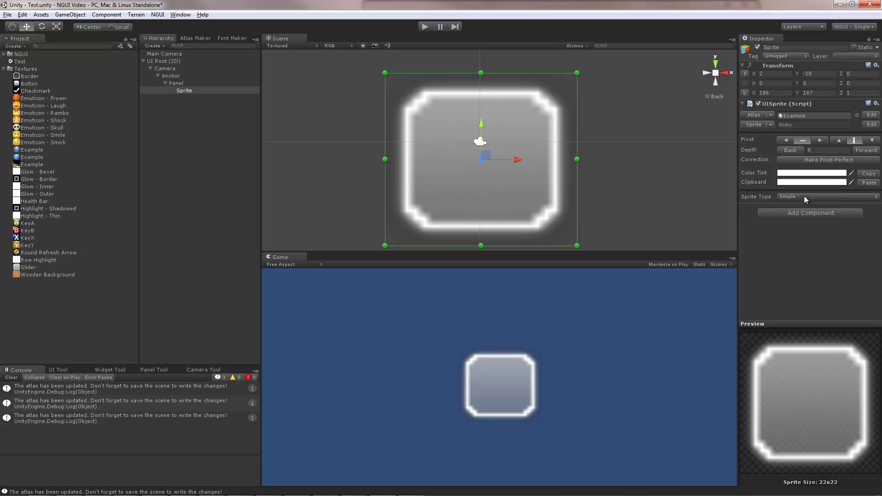
Switch the sprite to the Button image, then resize it to about 58 × 46 and centre it on the origin.
{"action": "left_click", "coordinate": [753, 124]}
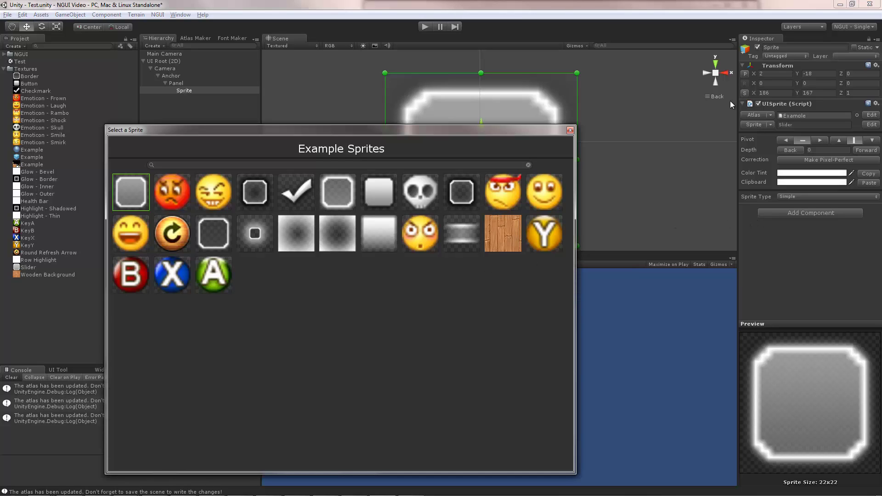
{"action": "left_click", "coordinate": [376, 194]}
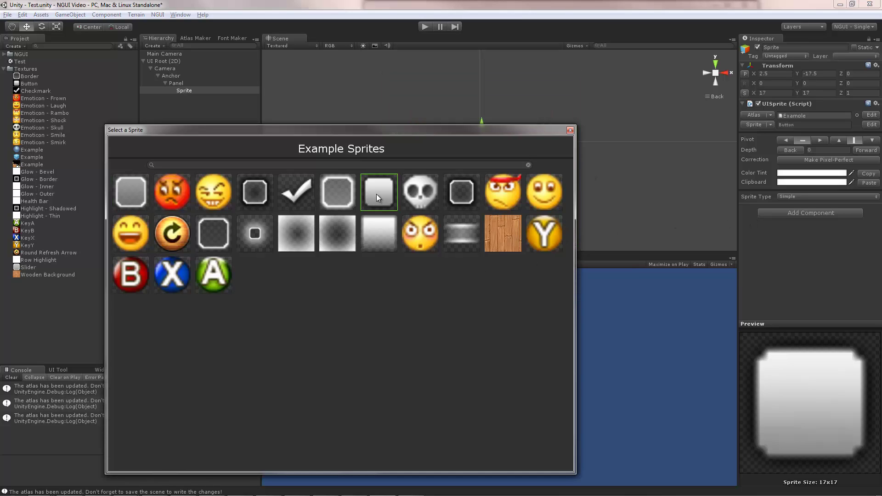
{"action": "left_click", "coordinate": [582, 311]}
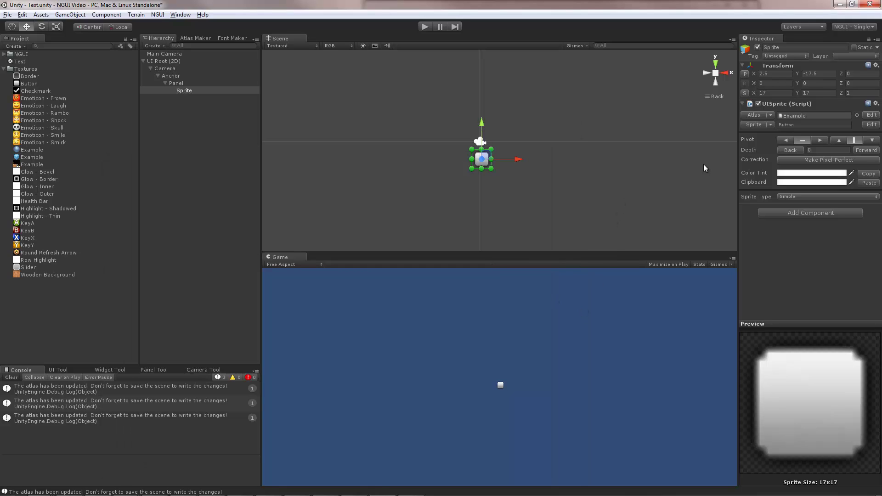
{"action": "mouse_move", "coordinate": [492, 149]}
{"action": "left_mouse_down"}
{"action": "mouse_move", "coordinate": [538, 115]}
{"action": "mouse_move", "coordinate": [479, 141]}
{"action": "left_mouse_up"}
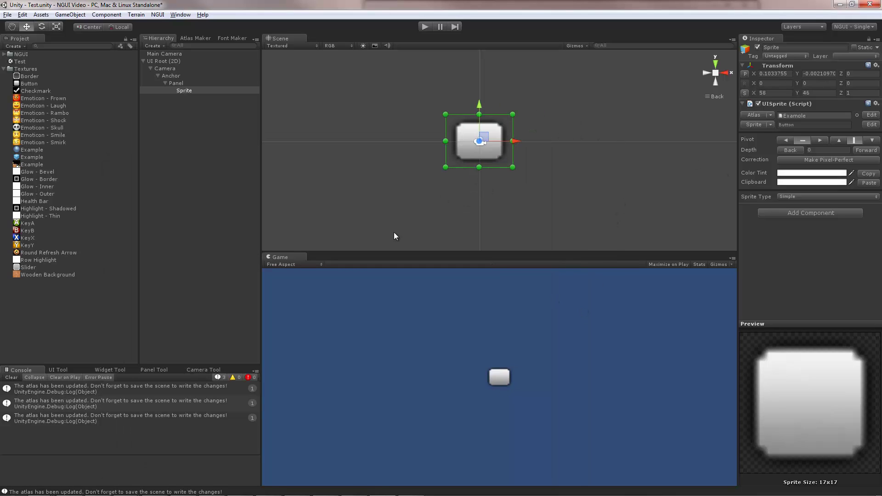
Set the sprite type to Tiled and stretch the sprite to about 186 × 123.
{"action": "left_click", "coordinate": [807, 196]}
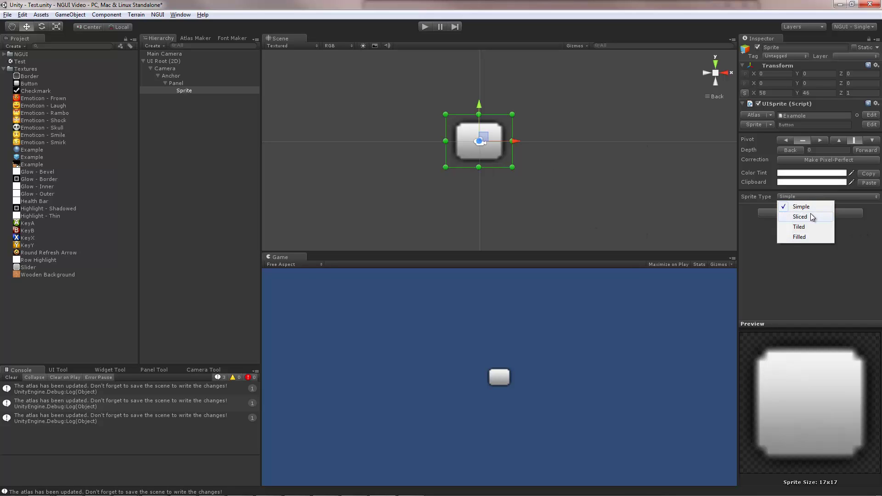
{"action": "left_click", "coordinate": [811, 227]}
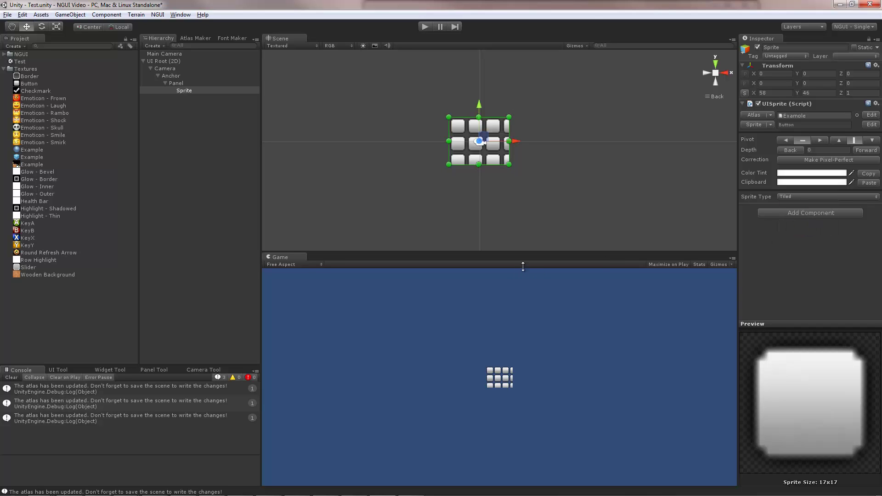
{"action": "left_click_drag", "start_coordinate": [444, 170], "coordinate": [391, 212]}
{"action": "left_click_drag", "start_coordinate": [509, 211], "coordinate": [566, 219]}
{"action": "left_click_drag", "start_coordinate": [570, 105], "coordinate": [585, 92]}
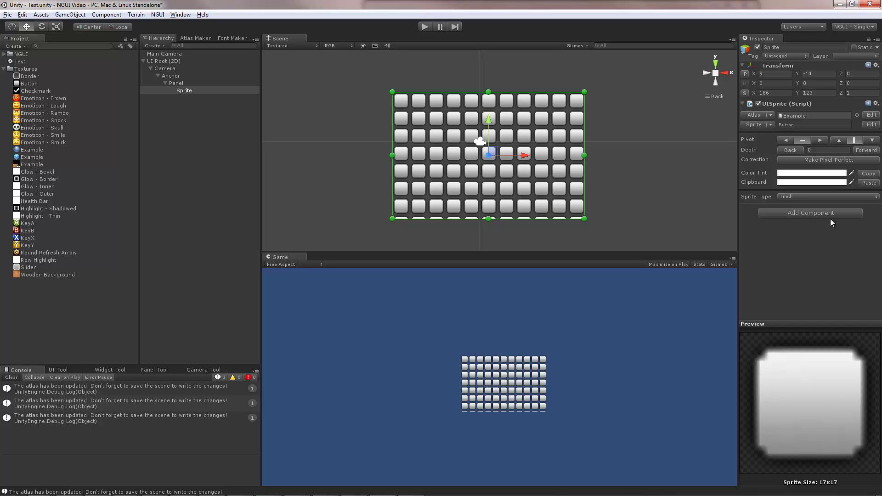
Set the sprite type to Filled and try different fill amounts with the Radial 360 and Horizontal fill directions.
{"action": "left_click", "coordinate": [799, 196]}
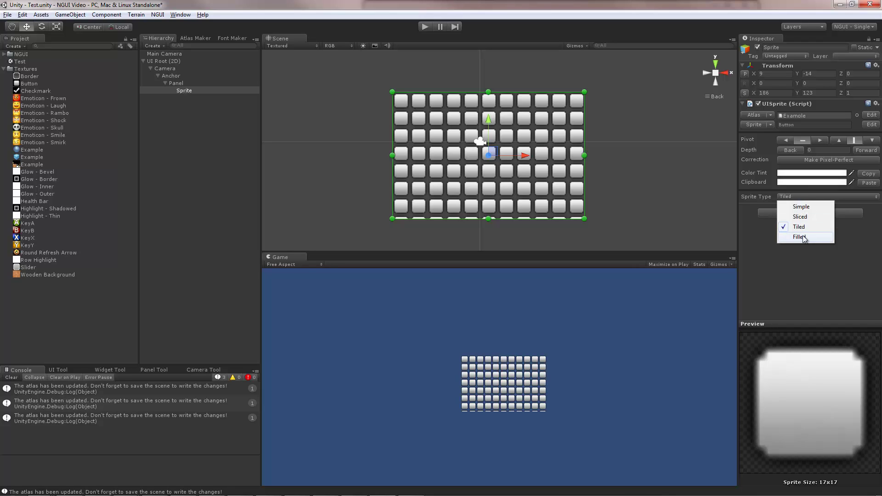
{"action": "left_click", "coordinate": [802, 237]}
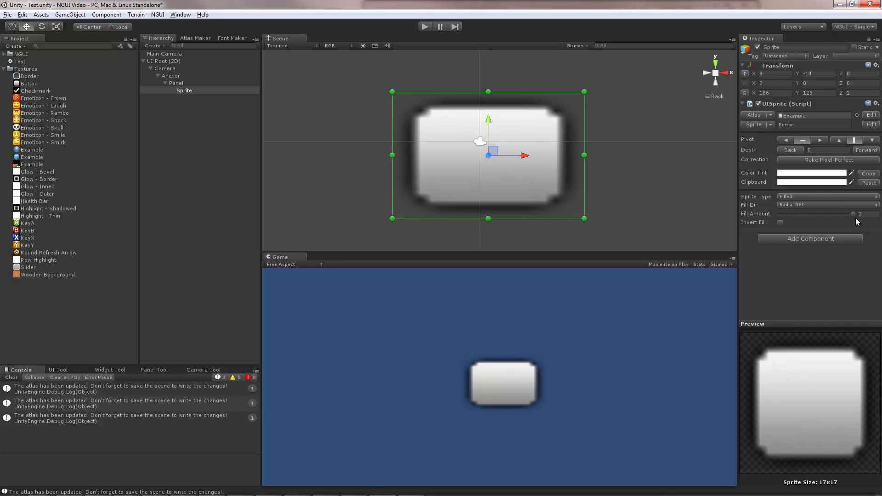
{"action": "left_click_drag", "start_coordinate": [853, 215], "coordinate": [835, 205]}
{"action": "left_click", "coordinate": [805, 203]}
{"action": "left_click", "coordinate": [824, 214]}
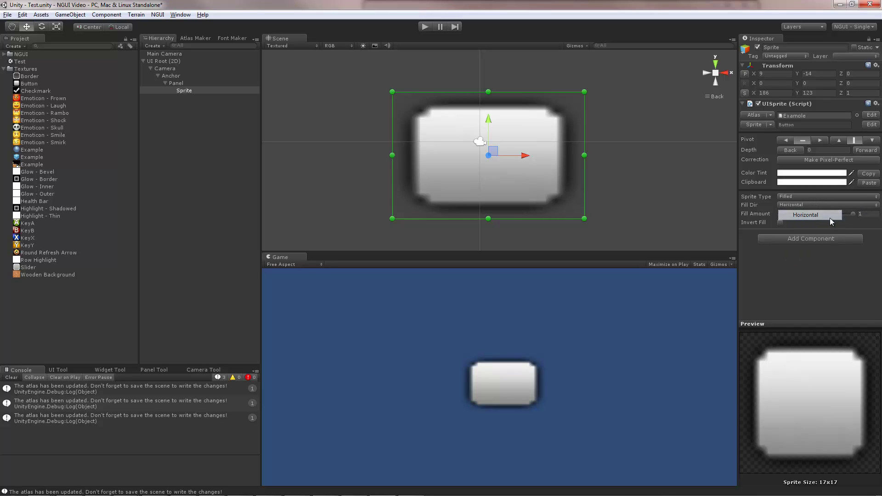
{"action": "mouse_move", "coordinate": [851, 213]}
{"action": "left_mouse_down"}
{"action": "mouse_move", "coordinate": [775, 218]}
{"action": "mouse_move", "coordinate": [863, 213]}
{"action": "left_mouse_up"}
Change the fill direction to Radial 90 and vary the fill amount, ending at 1.
{"action": "left_click", "coordinate": [821, 204]}
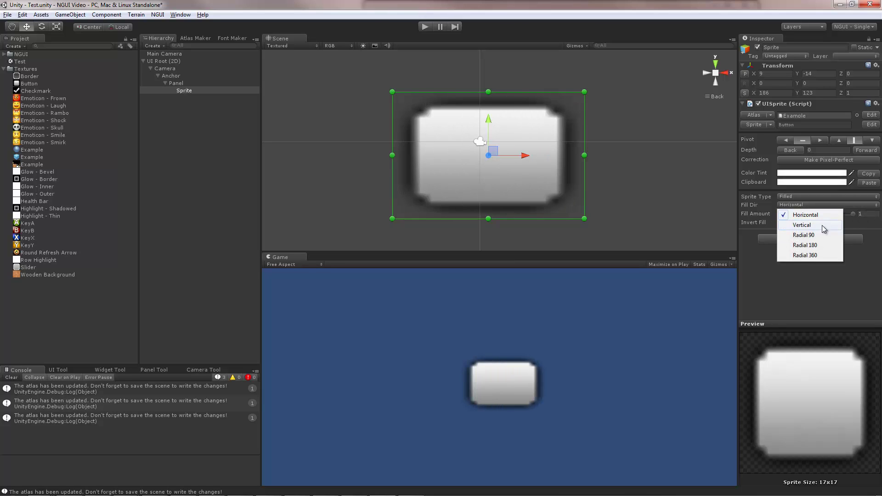
{"action": "left_click", "coordinate": [820, 235]}
{"action": "left_click_drag", "start_coordinate": [844, 214], "coordinate": [864, 215]}
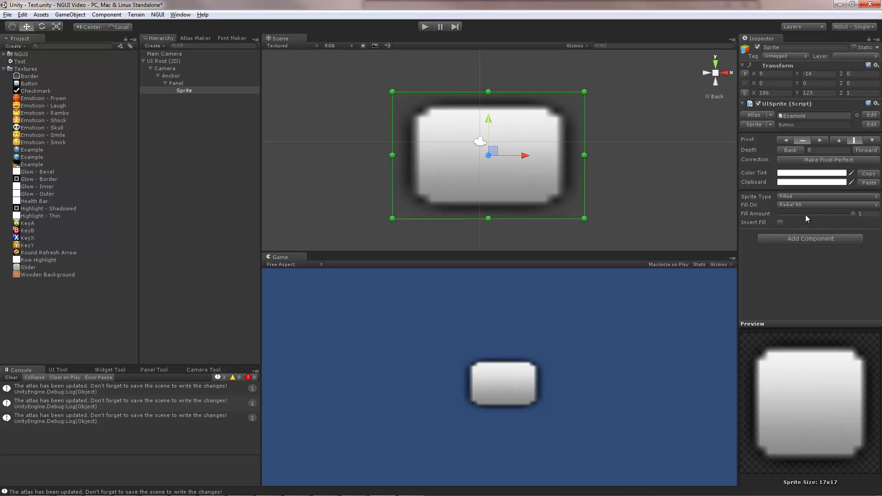
Make the sprite Sliced and give the Button sprite in the Example atlas a border of 5 on all four sides.
{"action": "left_click", "coordinate": [805, 196]}
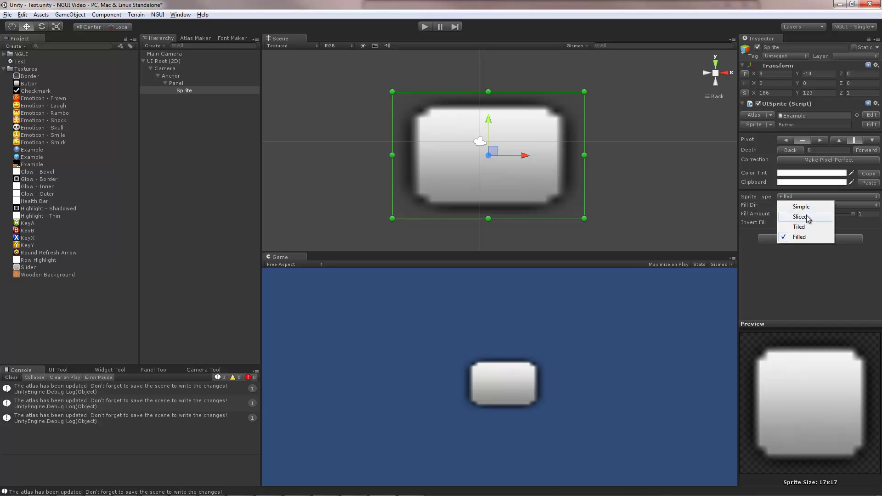
{"action": "left_click", "coordinate": [808, 218]}
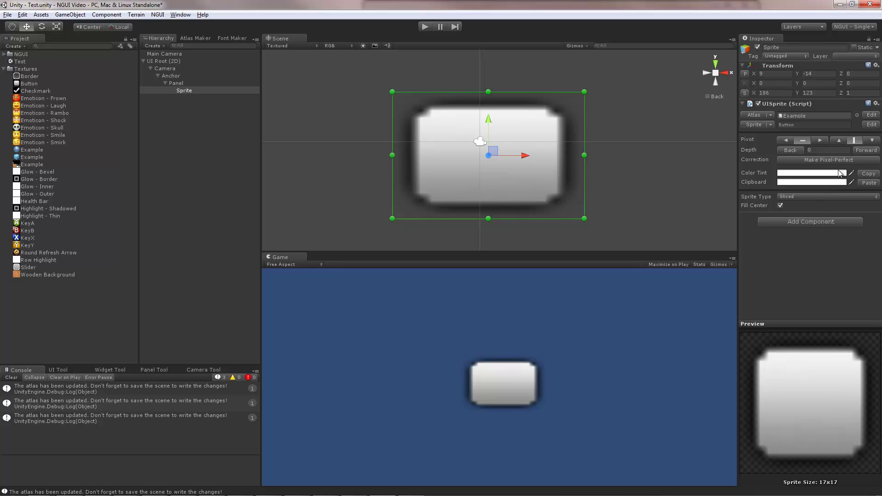
{"action": "left_click", "coordinate": [872, 125]}
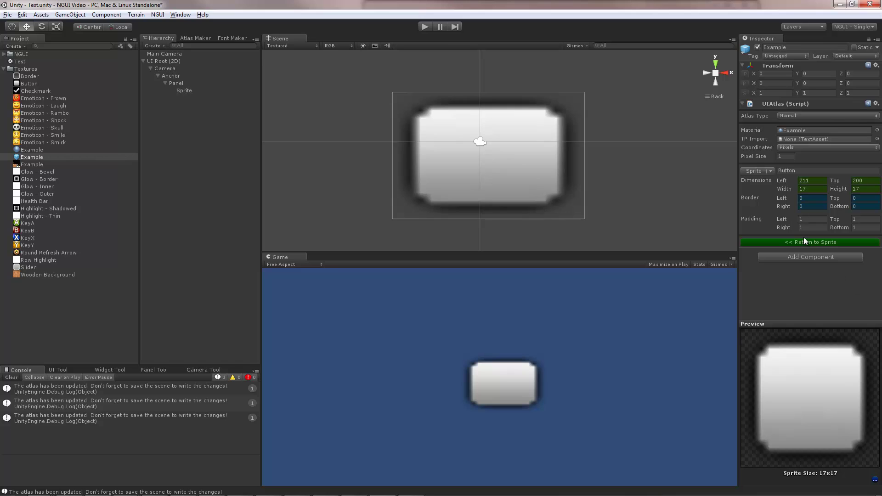
{"action": "left_click", "coordinate": [809, 199]}
{"action": "type", "text": "5"}
{"action": "left_click", "coordinate": [810, 207]}
{"action": "type", "text": "5"}
{"action": "left_click", "coordinate": [862, 198]}
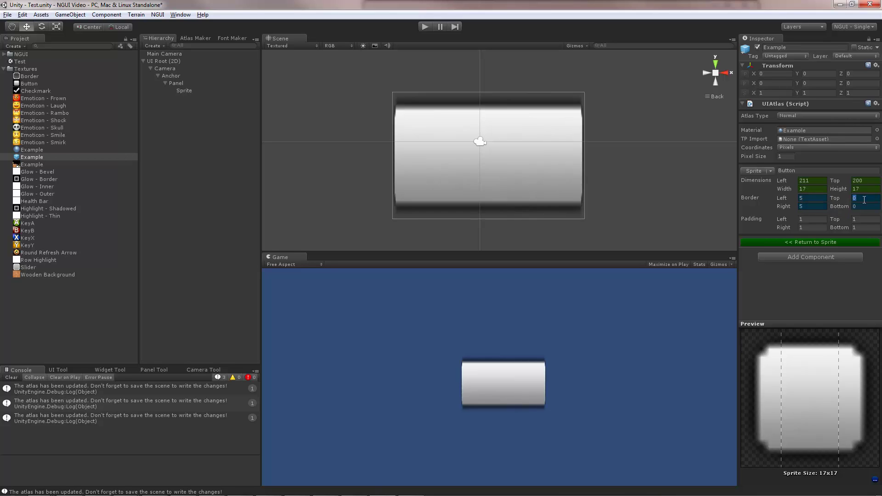
{"action": "type", "text": "5"}
{"action": "left_click", "coordinate": [862, 206]}
{"action": "type", "text": "5"}
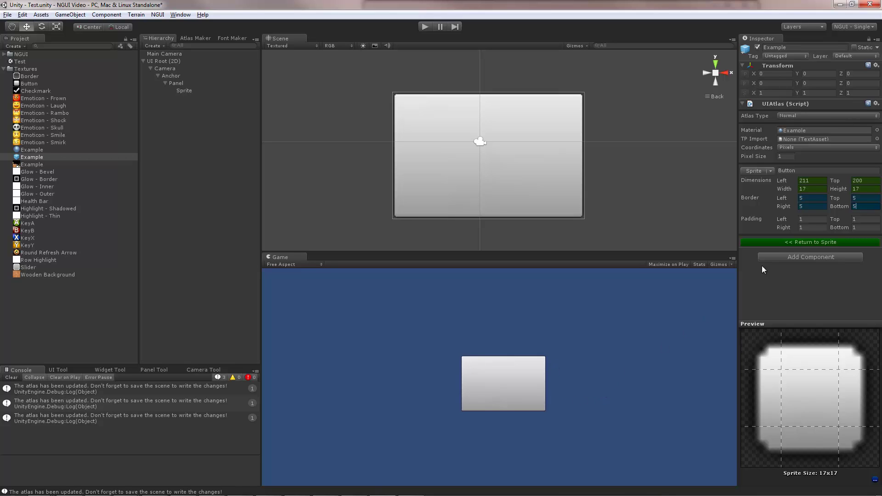
Return from the atlas to the sliced sprite and stretch it to about 234 × 112.
{"action": "left_click", "coordinate": [779, 243]}
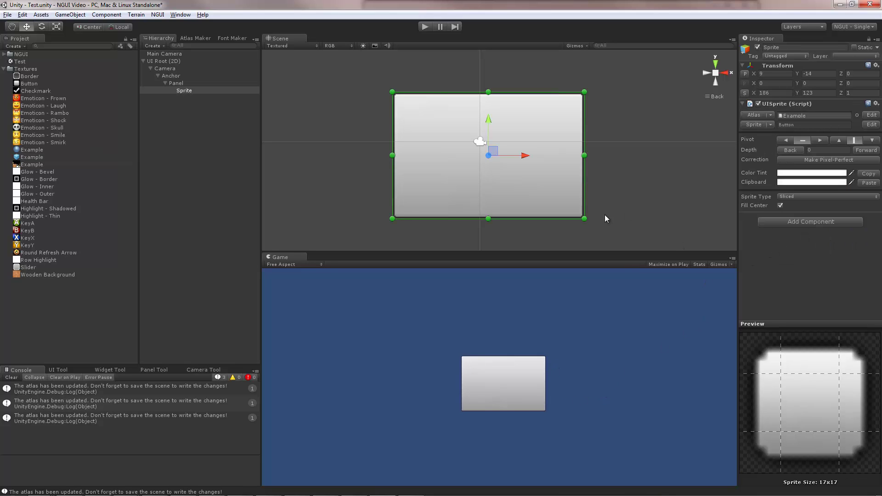
{"action": "left_click_drag", "start_coordinate": [585, 219], "coordinate": [636, 211]}
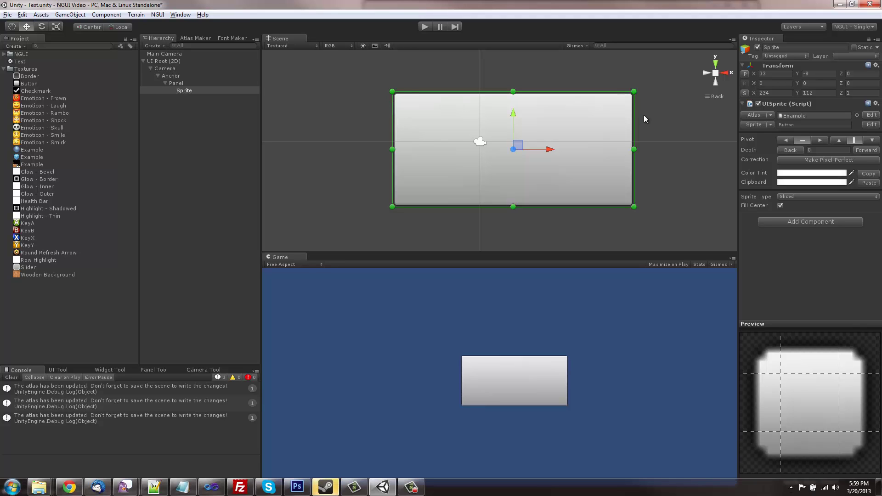
{"action": "left_click", "coordinate": [639, 208]}
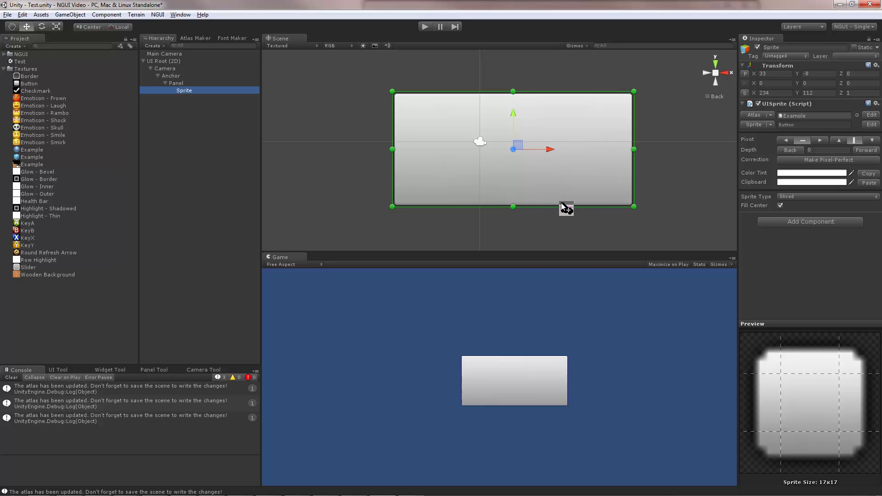
Set the Panel's debug info to Geometry and select the Example draw call in the scene to examine its mesh.
{"action": "left_click", "coordinate": [187, 86]}
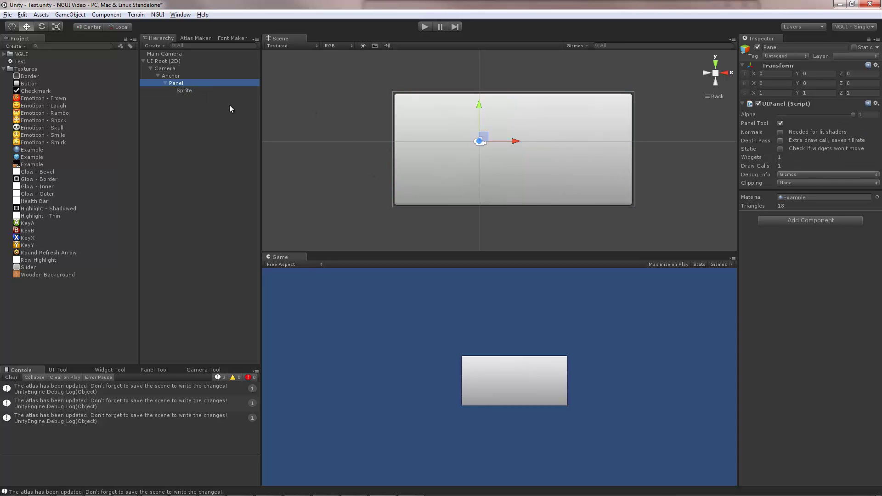
{"action": "left_click", "coordinate": [797, 175]}
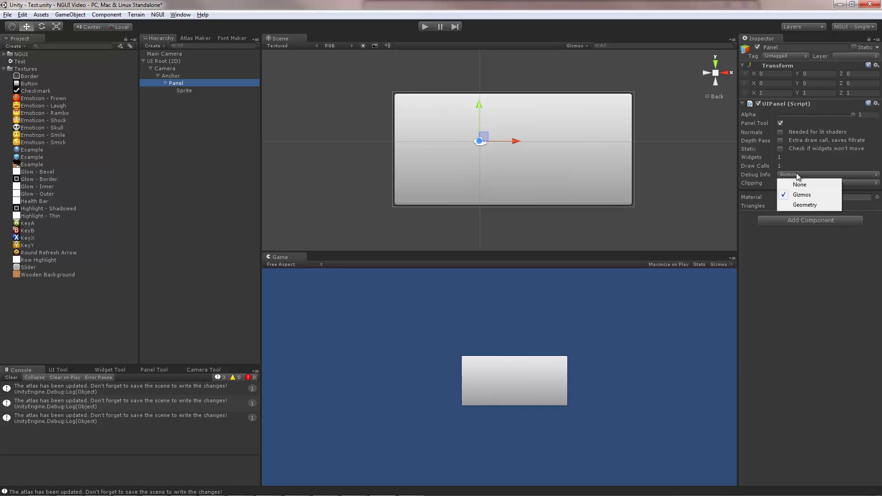
{"action": "left_click", "coordinate": [804, 205]}
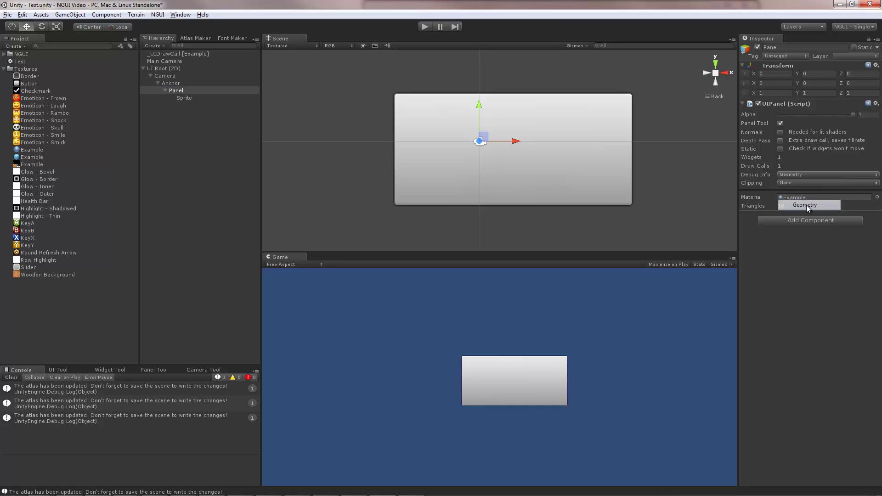
{"action": "left_click", "coordinate": [605, 143]}
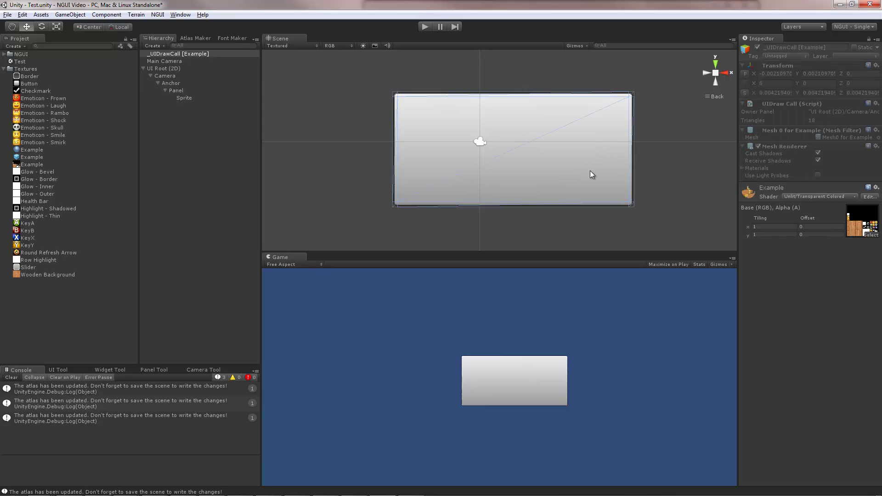
Create an NGUI label in the same panel as the sliced sprite and move it to about X 34, Y -7.
{"action": "key", "text": "f"}
{"action": "scroll", "coordinate": [588, 176], "scroll_direction": "up", "scroll_amount": 3}
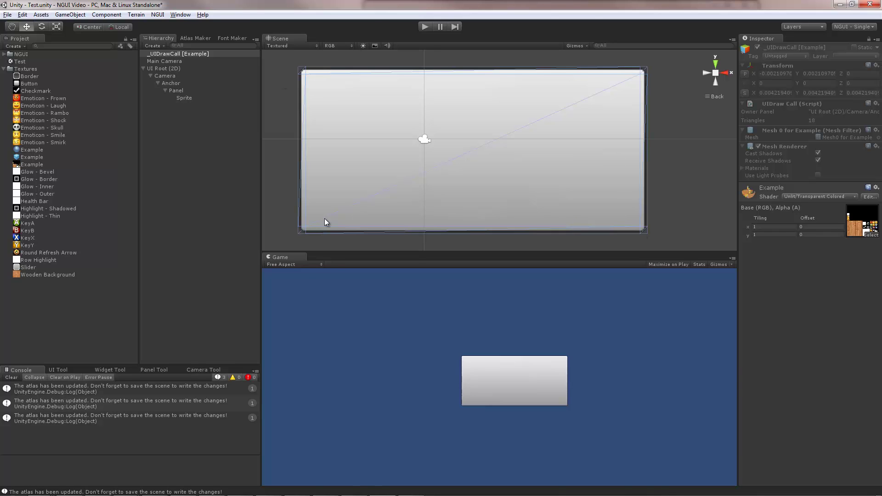
{"action": "left_click", "coordinate": [314, 226]}
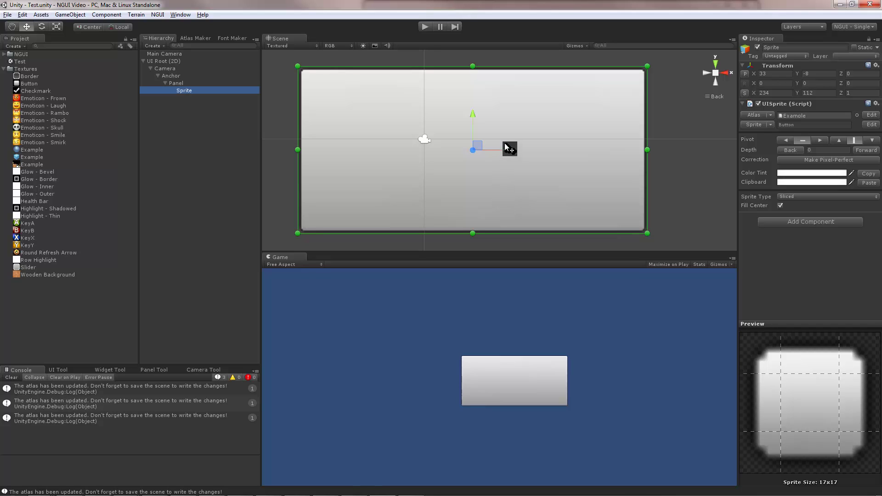
{"action": "left_click", "coordinate": [157, 14]}
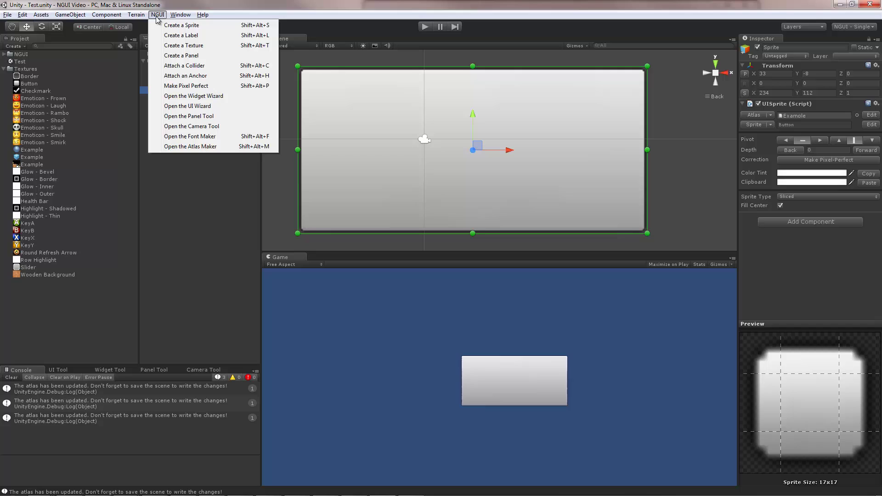
{"action": "left_click", "coordinate": [183, 36]}
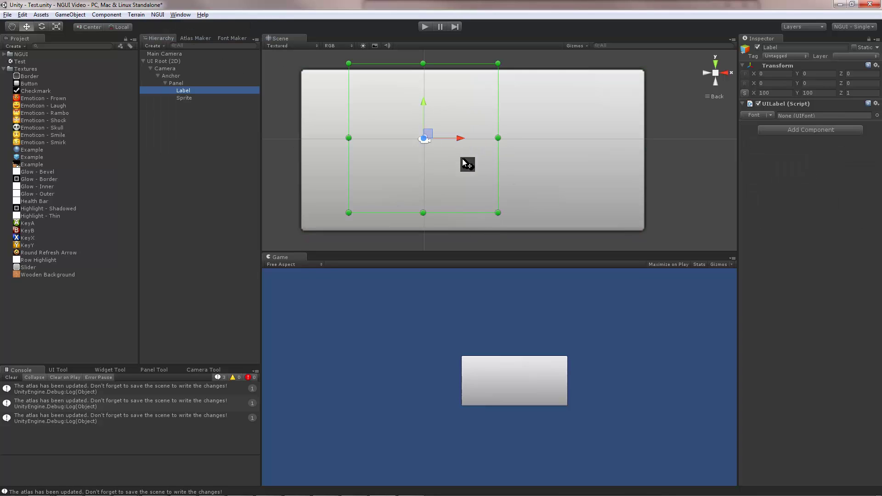
{"action": "left_click_drag", "start_coordinate": [466, 164], "coordinate": [508, 183]}
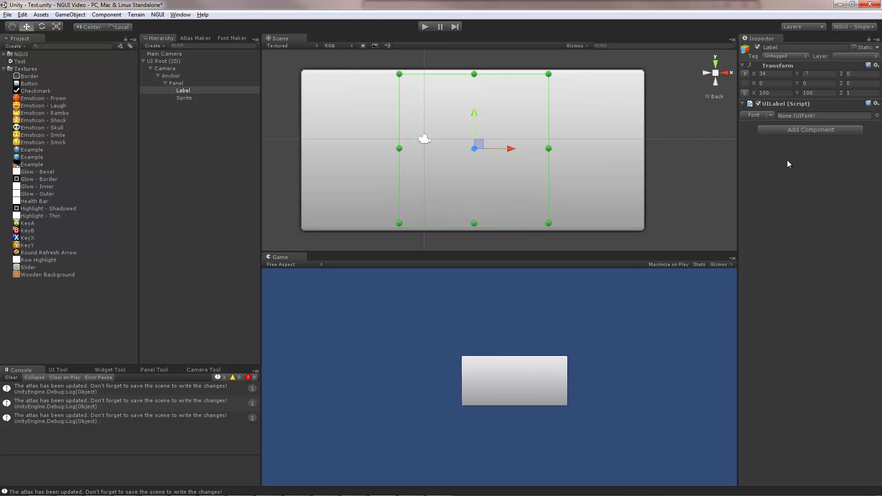
Switch to Bitmap font generator and accept the font settings with Arial at 32 px.
{"action": "mouse_move", "coordinate": [76, 486]}
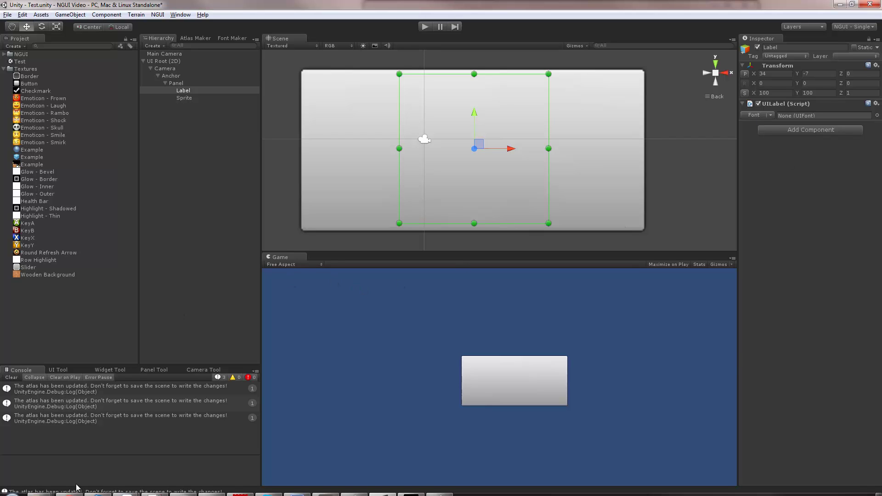
{"action": "left_click", "coordinate": [418, 489]}
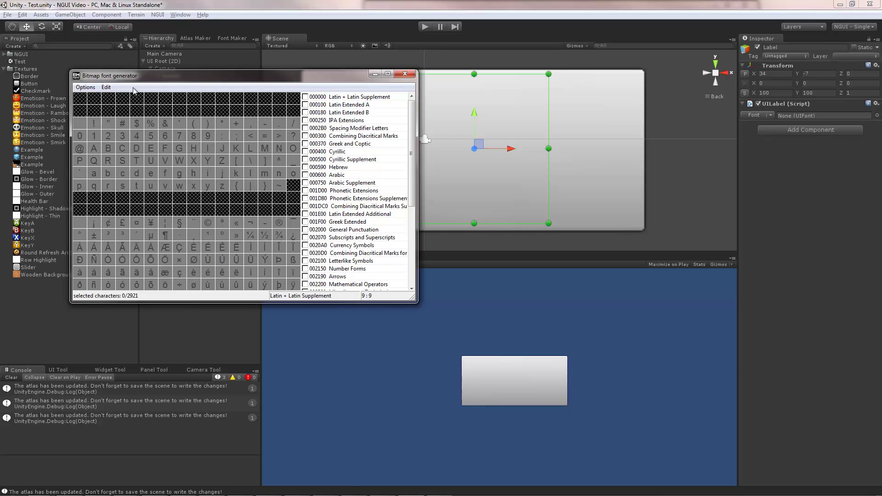
{"action": "left_click", "coordinate": [86, 88]}
{"action": "left_click", "coordinate": [112, 97]}
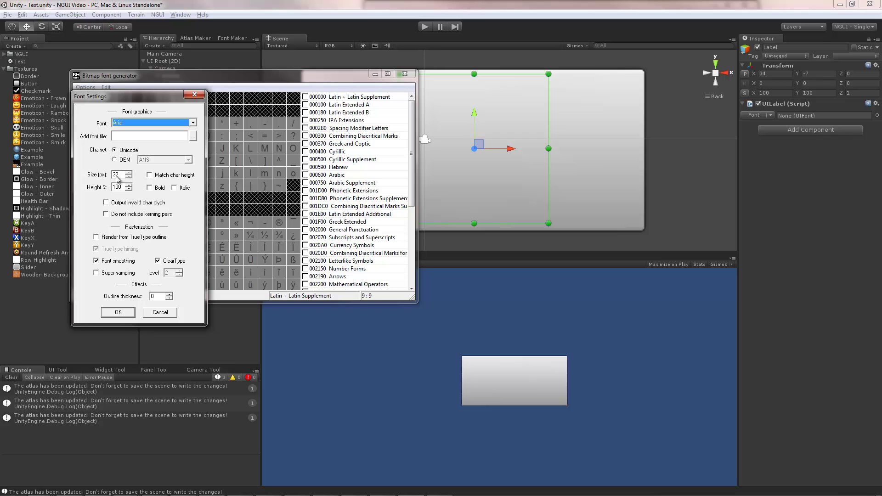
{"action": "left_click", "coordinate": [120, 314]}
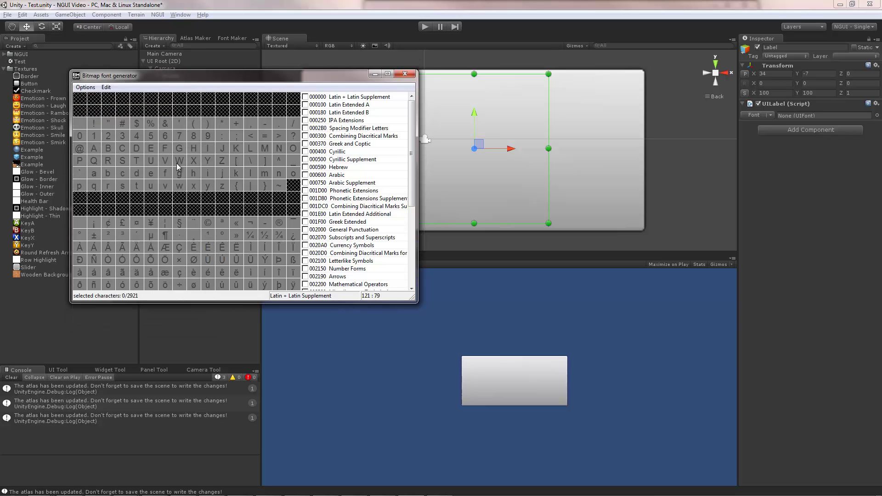
Set the font export options to 32-bit depth and the "White text with alpha" preset.
{"action": "left_click", "coordinate": [85, 88]}
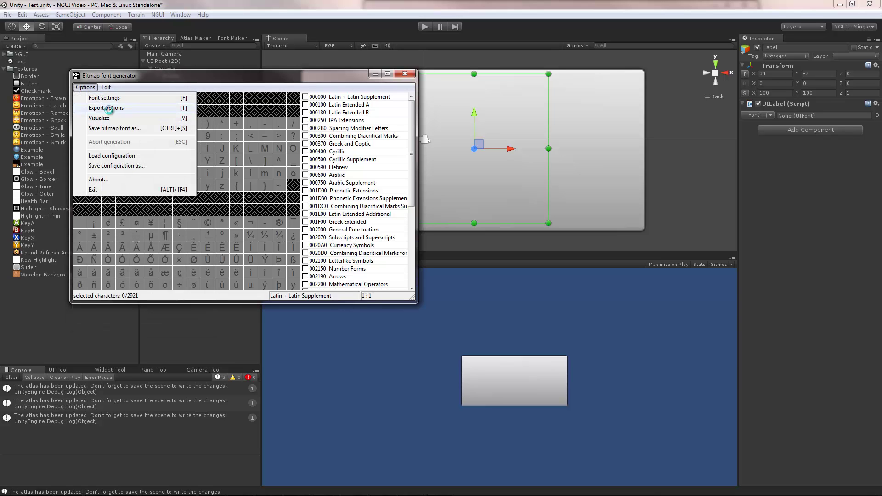
{"action": "left_click", "coordinate": [108, 108]}
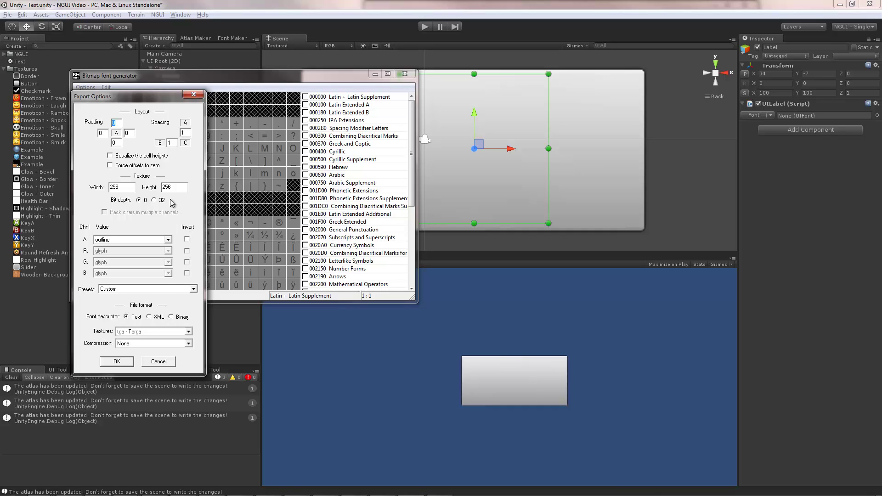
{"action": "left_click", "coordinate": [154, 200]}
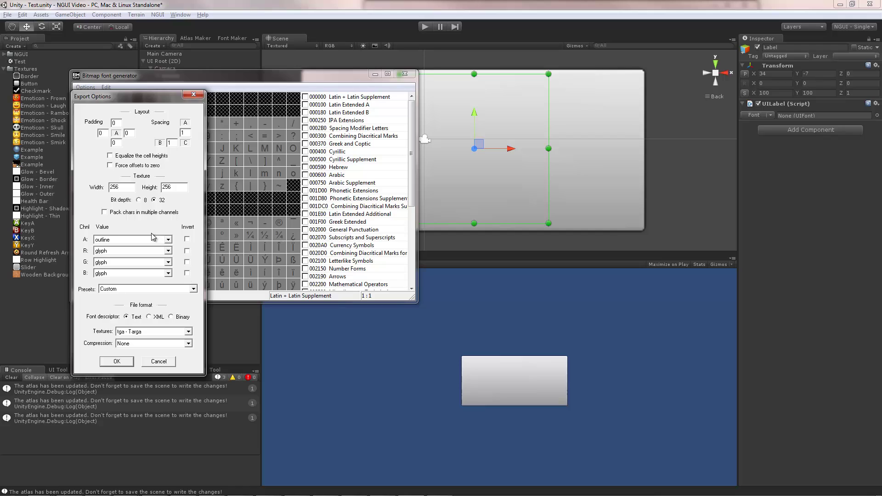
{"action": "left_click", "coordinate": [145, 289]}
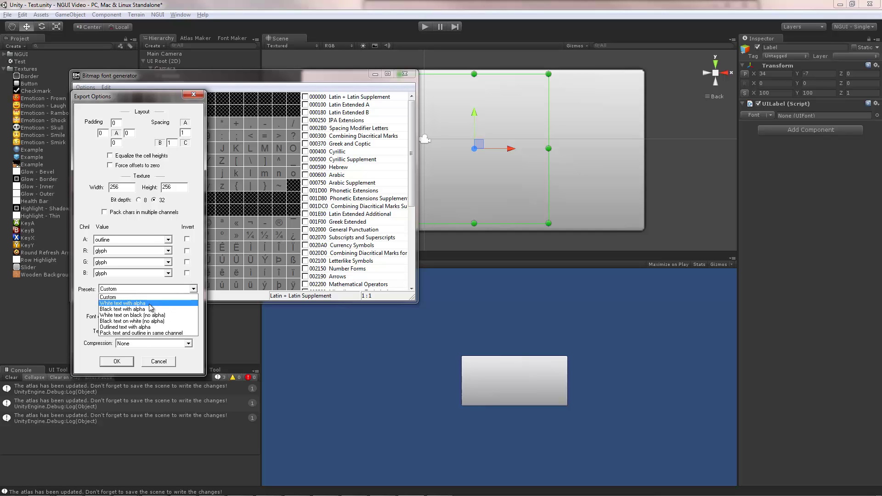
{"action": "left_click", "coordinate": [151, 305]}
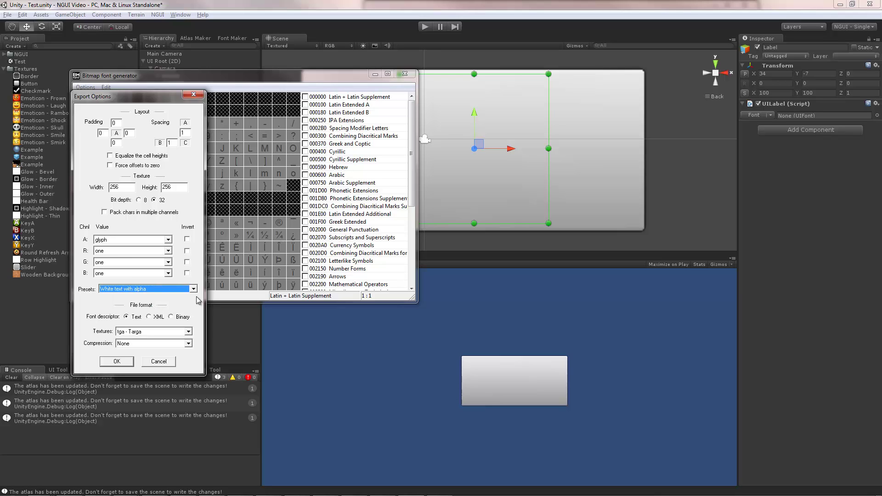
{"action": "left_click", "coordinate": [118, 361]}
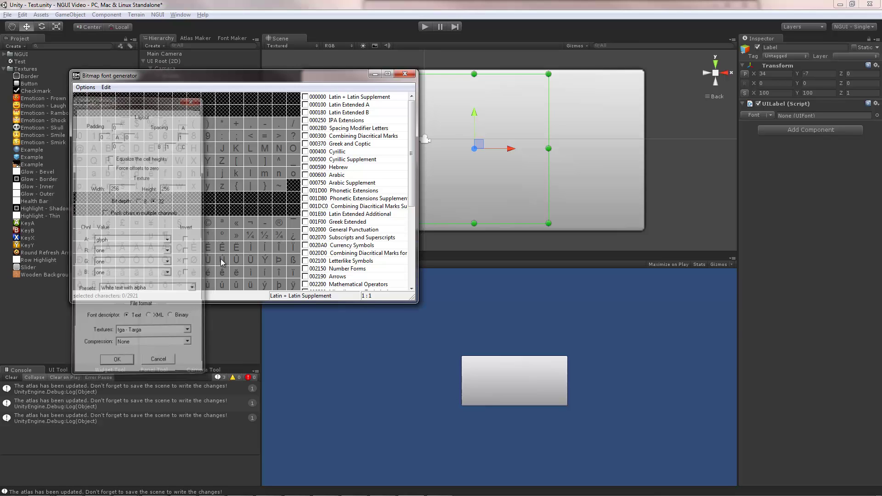
Try to visualize the bitmap font with no characters selected.
{"action": "left_click", "coordinate": [83, 87]}
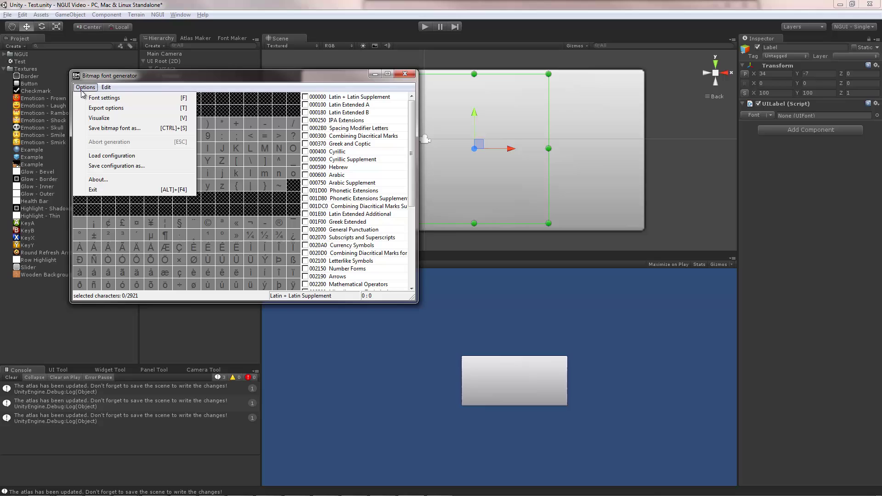
{"action": "left_click", "coordinate": [104, 121]}
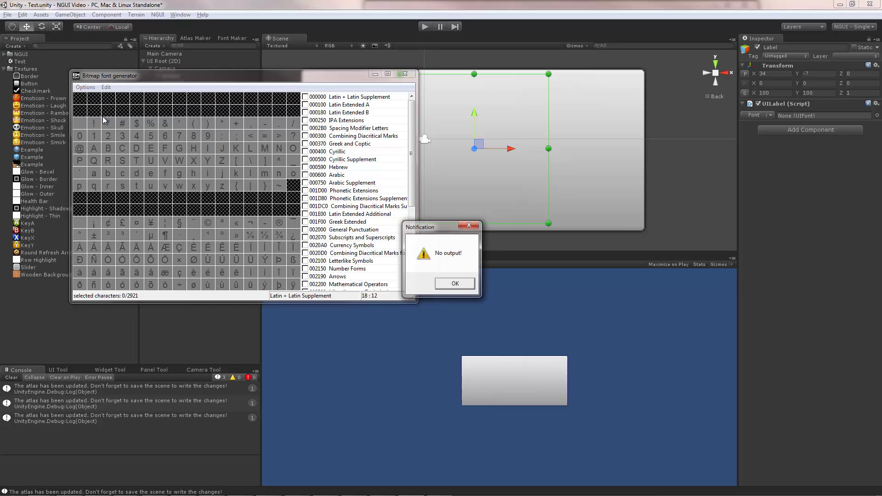
{"action": "left_click", "coordinate": [443, 286]}
Include the Latin + Latin Supplement character set and preview the resulting font texture.
{"action": "left_click", "coordinate": [305, 97]}
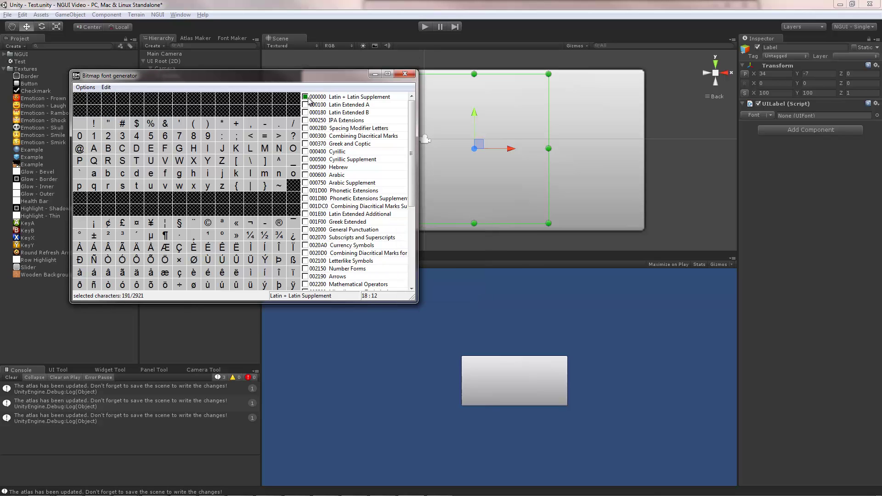
{"action": "left_click", "coordinate": [85, 87]}
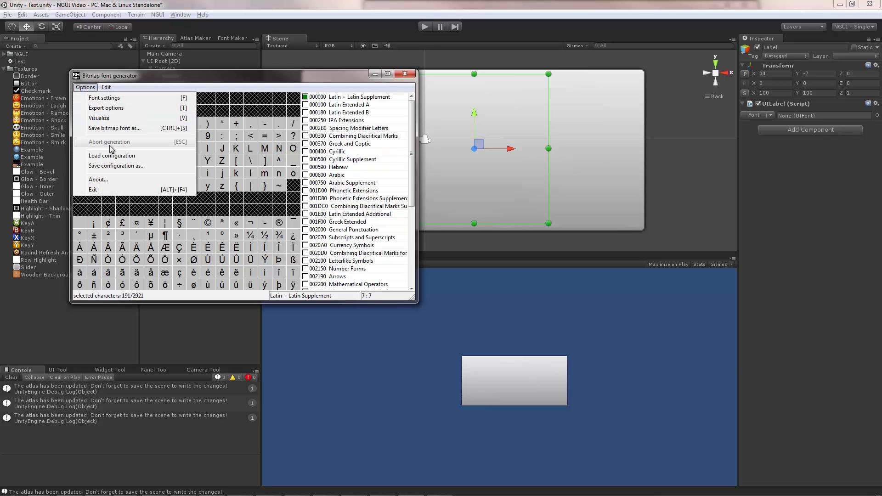
{"action": "left_click", "coordinate": [106, 118]}
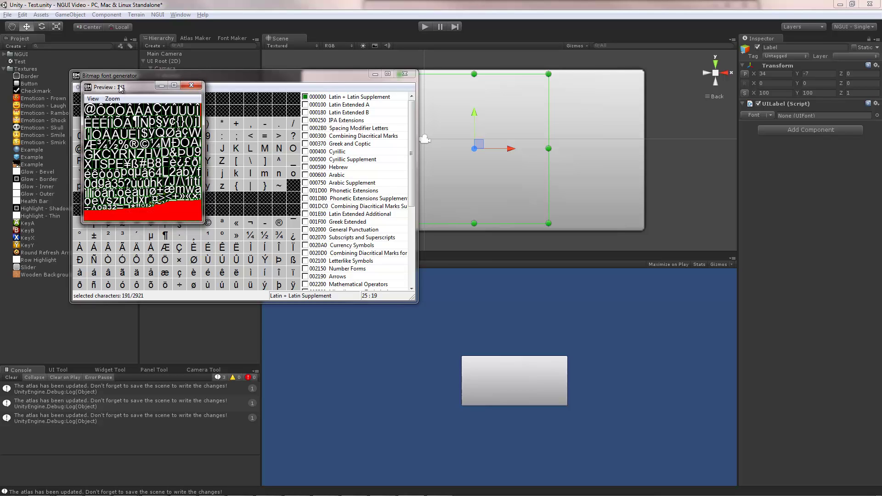
{"action": "left_click", "coordinate": [191, 86]}
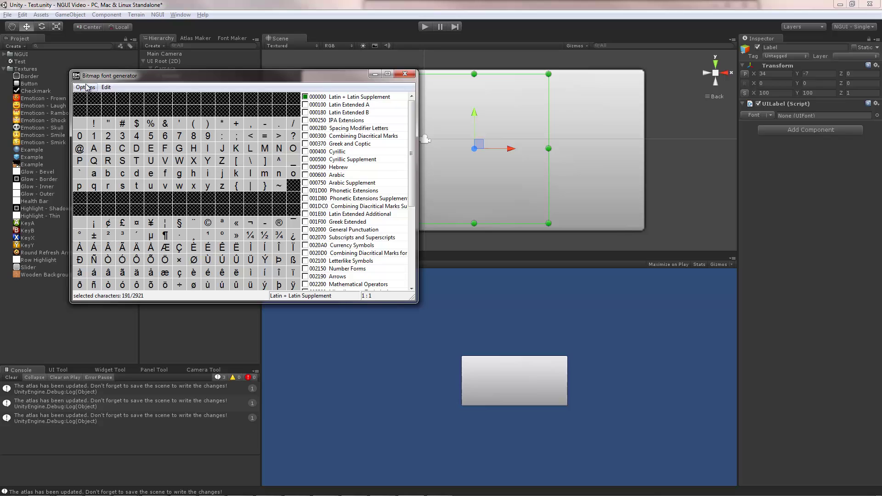
Start saving the bitmap font and browse to the Assets folder of the NGUI Video project in C:\Temp.
{"action": "left_click", "coordinate": [86, 88]}
{"action": "left_click", "coordinate": [110, 129]}
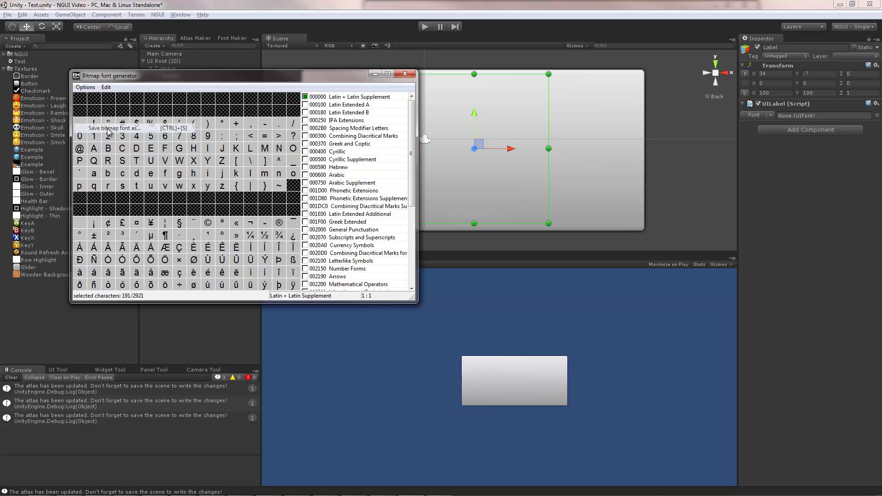
{"action": "left_click", "coordinate": [321, 112]}
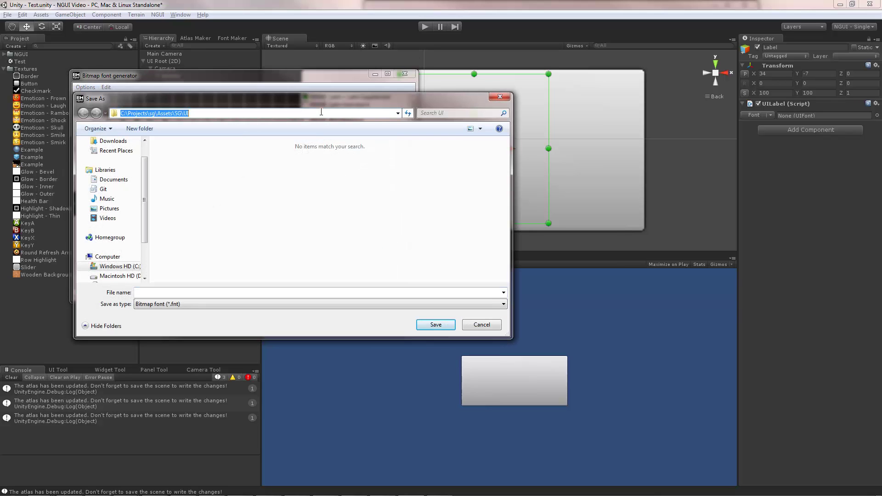
{"action": "type", "text": "c:\\temp"}
{"action": "key", "text": "Return"}
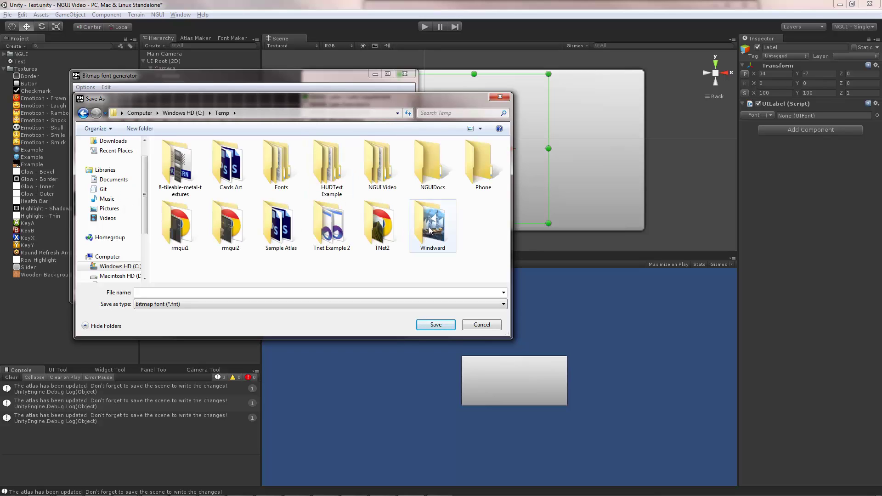
{"action": "double_click", "coordinate": [380, 167]}
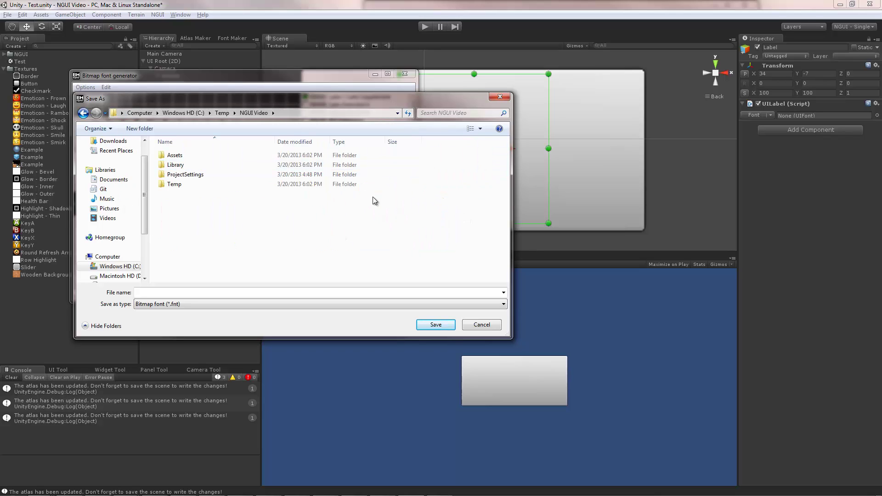
{"action": "double_click", "coordinate": [175, 155]}
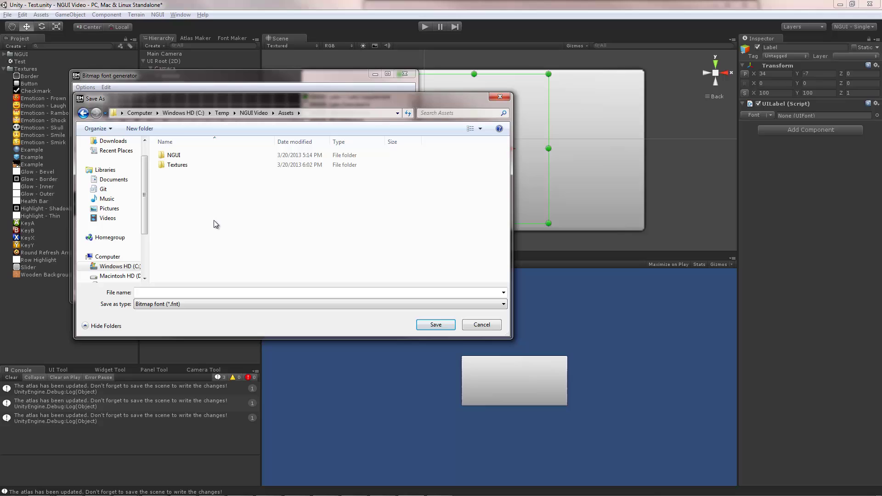
Create a folder named Font inside Assets and save the bitmap font in it as Arial32.
{"action": "right_click", "coordinate": [192, 193]}
{"action": "mouse_move", "coordinate": [276, 322]}
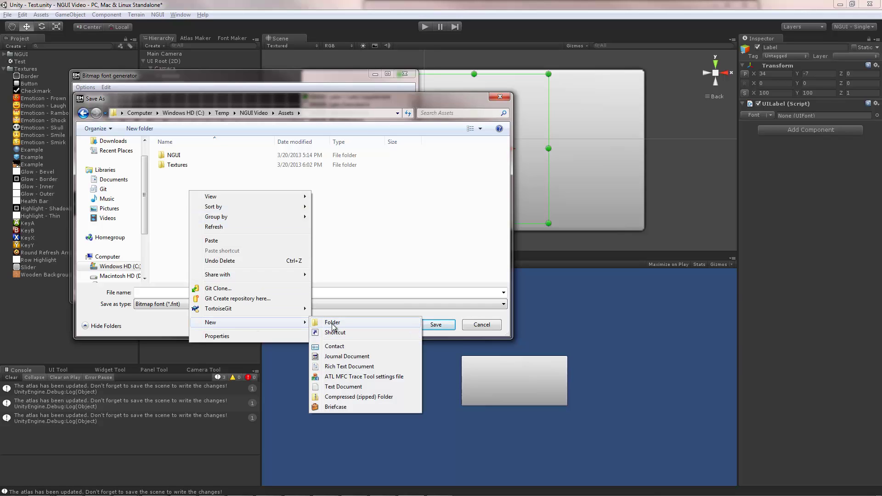
{"action": "left_click", "coordinate": [332, 323]}
{"action": "type", "text": "Font"}
{"action": "key", "text": "Return"}
{"action": "key", "text": "Return"}
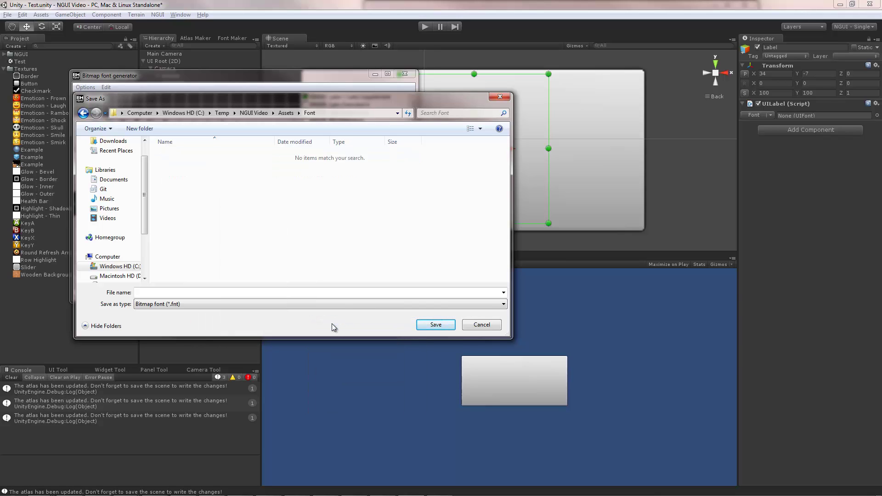
{"action": "left_click", "coordinate": [275, 294]}
{"action": "type", "text": "Arial32"}
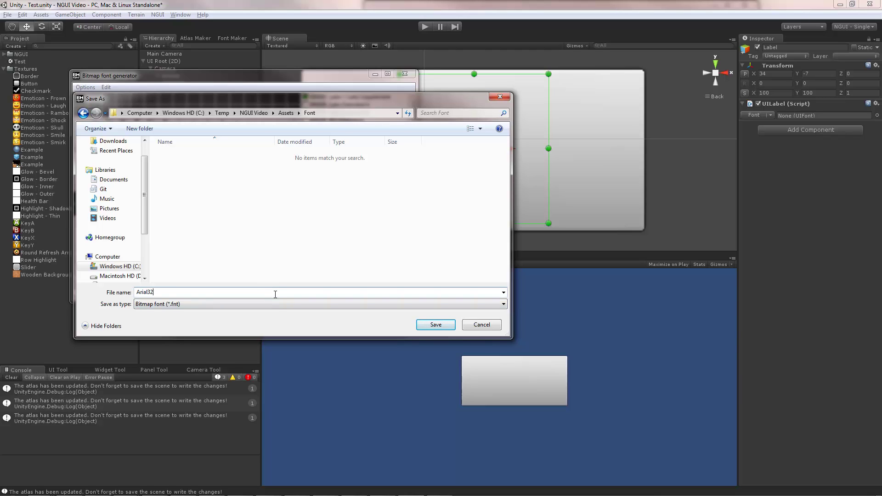
{"action": "key", "text": "Return"}
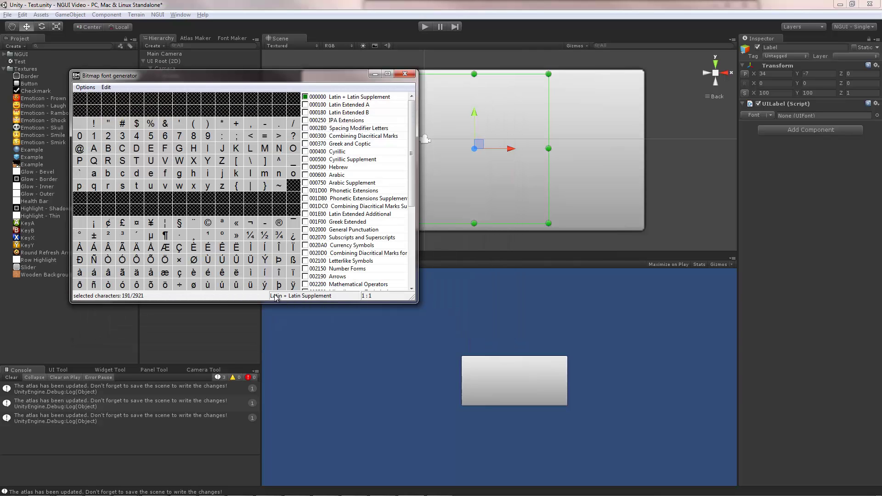
Return to Unity and inspect the Arial32_0 texture and Arial32 font data in the Font folder.
{"action": "left_click", "coordinate": [445, 4]}
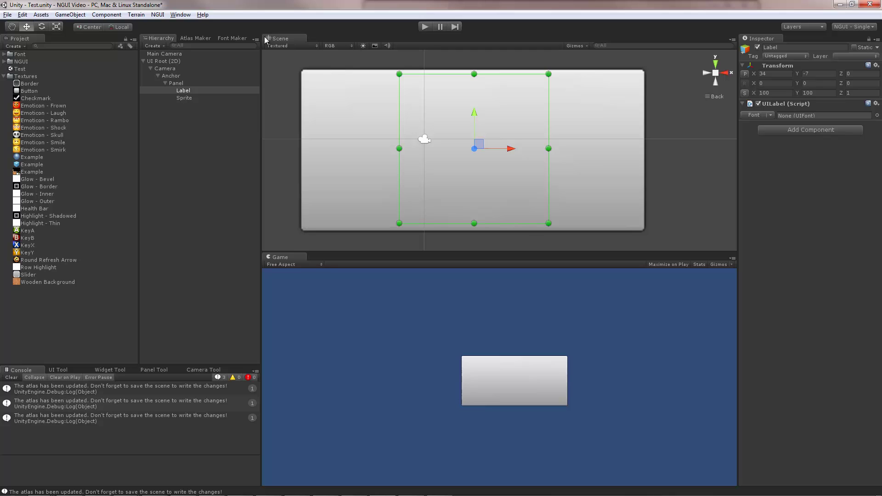
{"action": "left_click", "coordinate": [4, 54]}
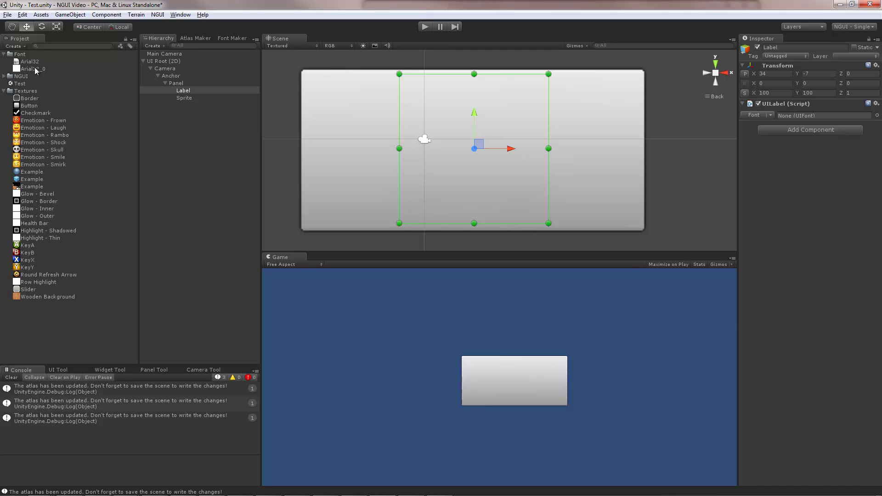
{"action": "left_click", "coordinate": [35, 68]}
{"action": "left_click", "coordinate": [32, 62]}
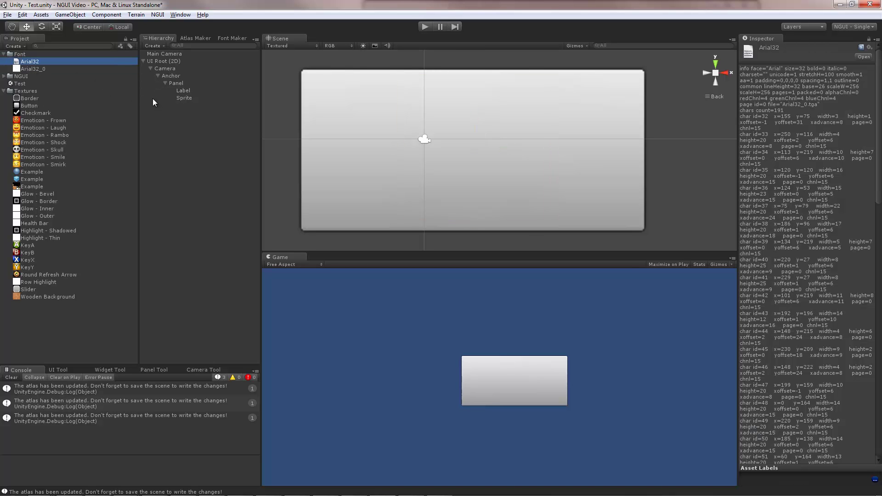
Create an NGUI font named Arial in the Font Maker from the Arial32 data and Arial32_0 texture, using the Example atlas.
{"action": "left_click", "coordinate": [157, 15]}
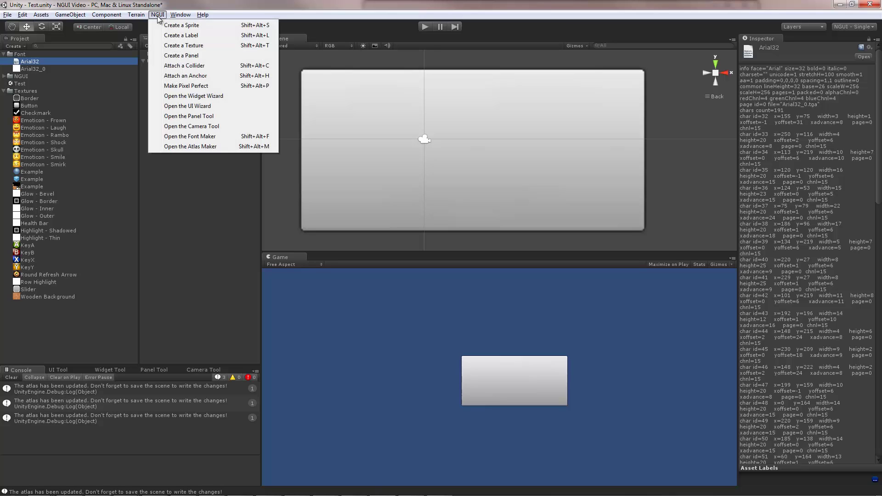
{"action": "left_click", "coordinate": [193, 137]}
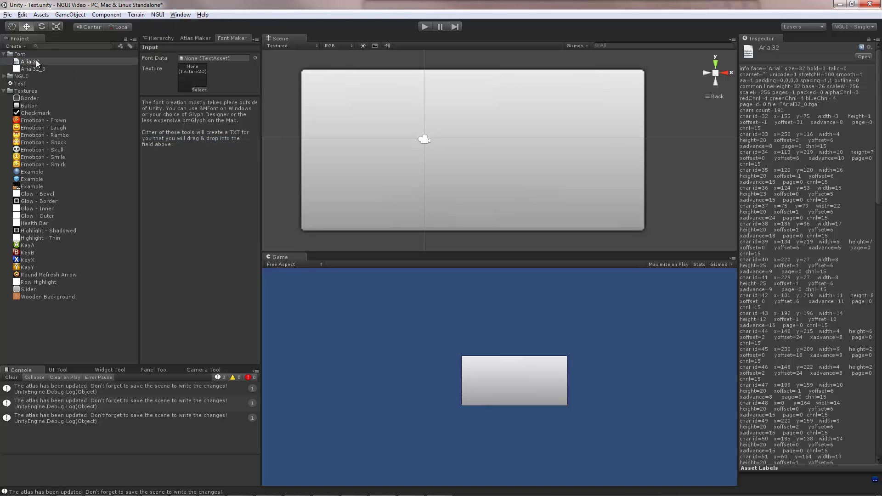
{"action": "left_click_drag", "start_coordinate": [32, 62], "coordinate": [202, 59]}
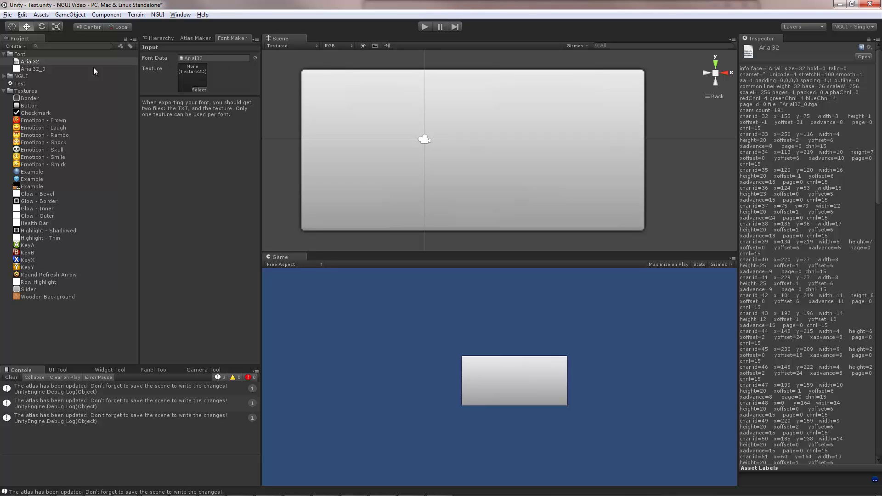
{"action": "left_click_drag", "start_coordinate": [25, 68], "coordinate": [188, 80]}
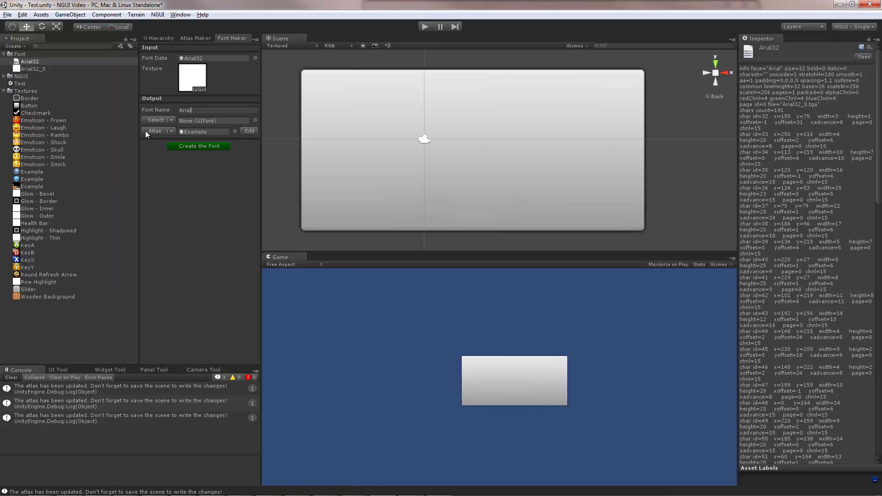
{"action": "left_click", "coordinate": [185, 146]}
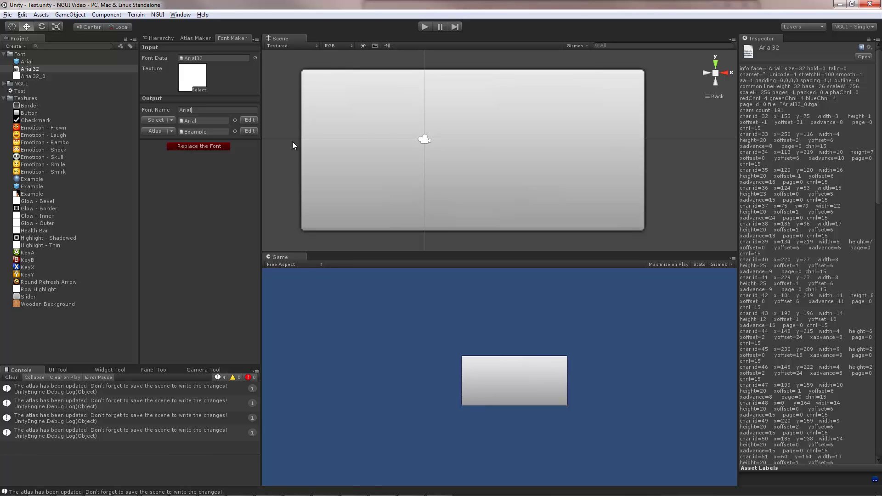
{"action": "left_click", "coordinate": [481, 145]}
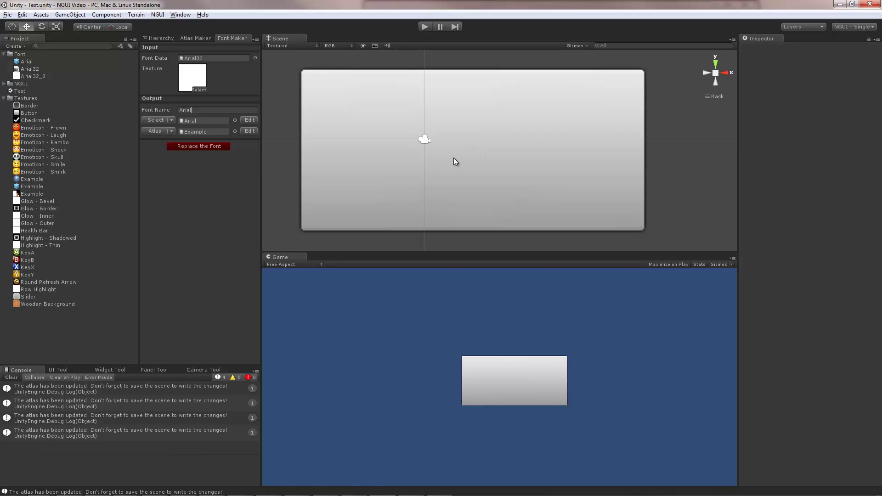
Assign the Arial font to the Label object under Panel.
{"action": "left_click", "coordinate": [156, 38]}
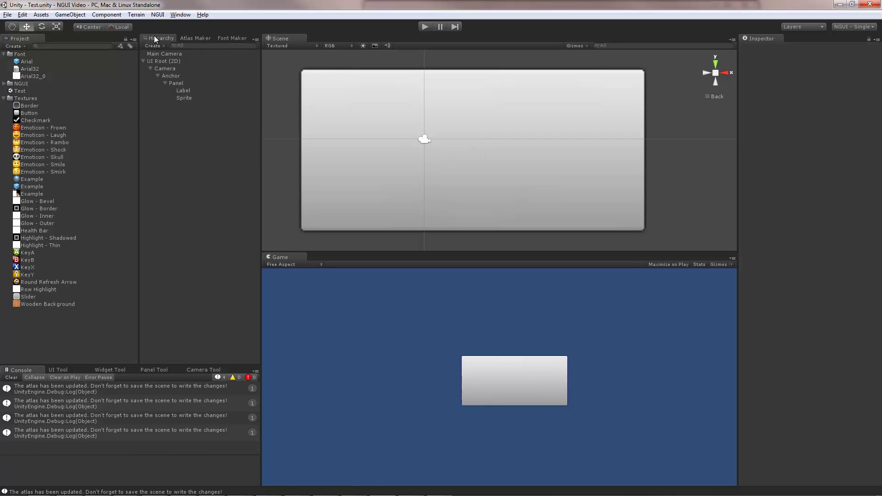
{"action": "left_click", "coordinate": [183, 91]}
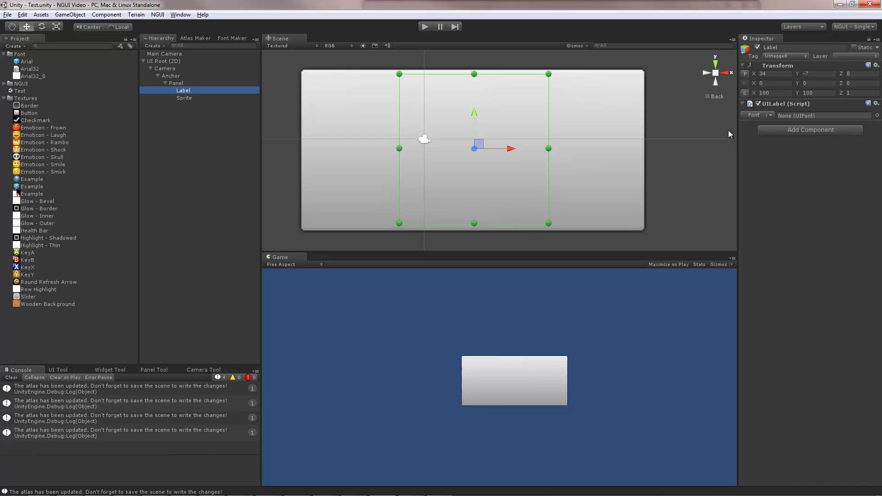
{"action": "left_click", "coordinate": [754, 115]}
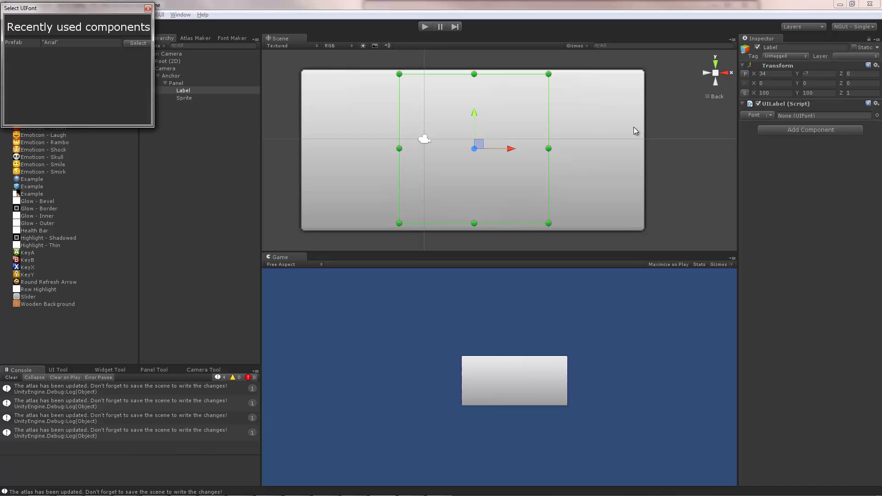
{"action": "left_click", "coordinate": [139, 44]}
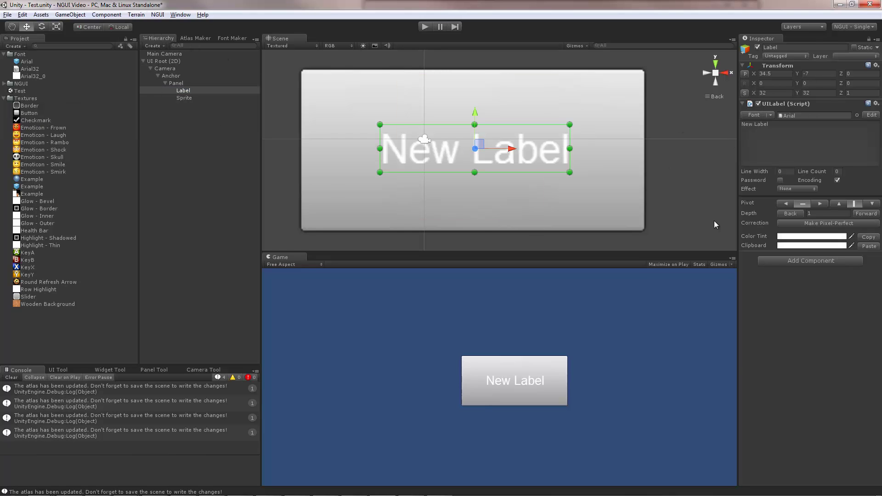
Set the label's color tint to black and save the scene.
{"action": "left_click", "coordinate": [834, 237]}
{"action": "left_click_drag", "start_coordinate": [56, 87], "coordinate": [254, 227]}
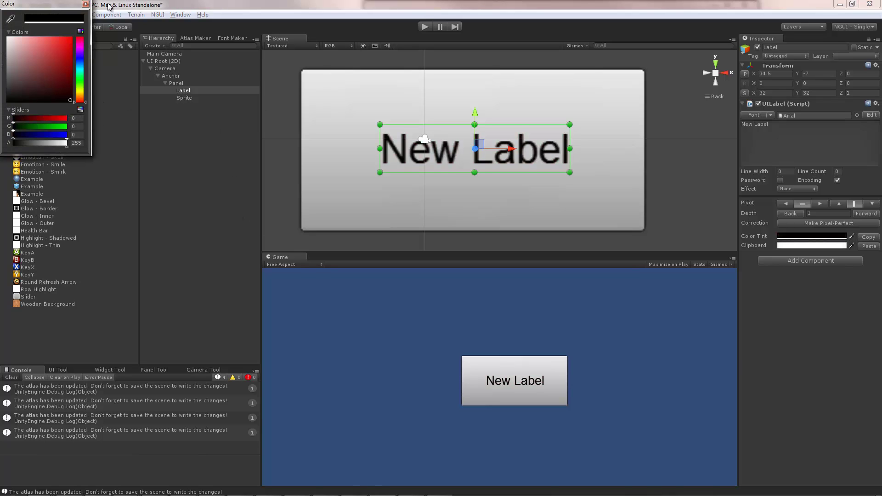
{"action": "left_click", "coordinate": [86, 4]}
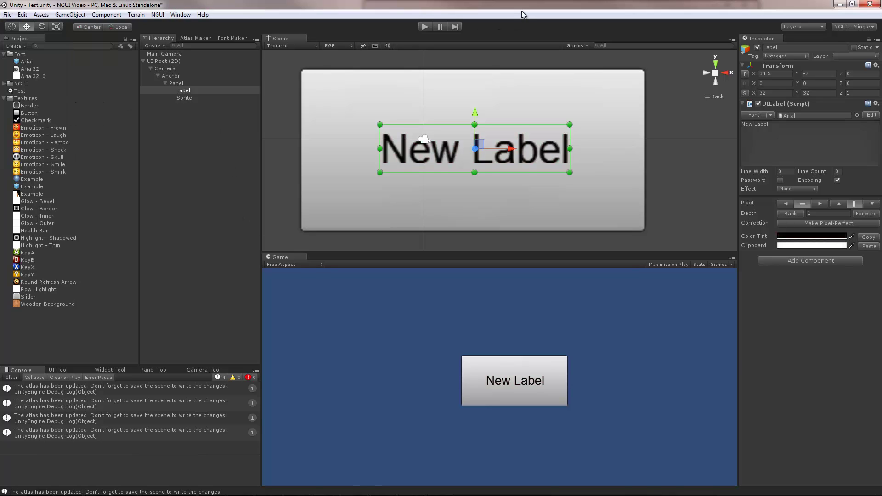
{"action": "key", "text": "ctrl+s"}
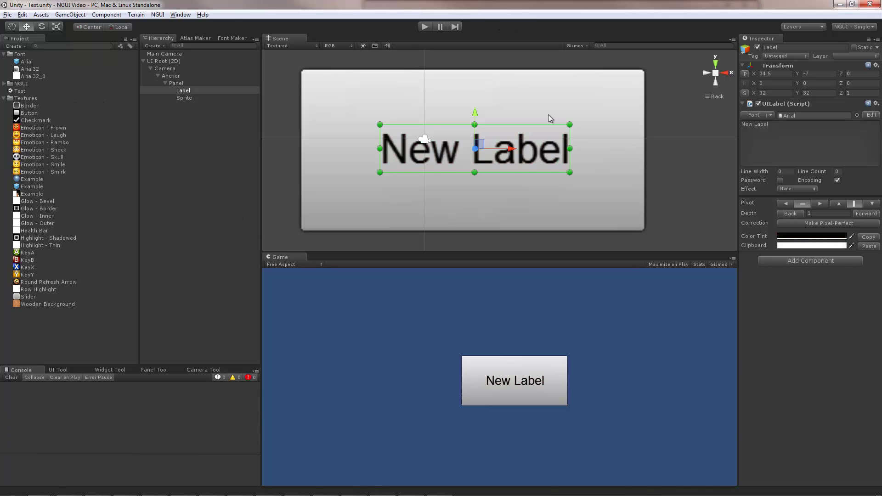
Replace the label's text with "Hi there :)".
{"action": "left_click", "coordinate": [792, 132]}
{"action": "type", "text": "Hi "}
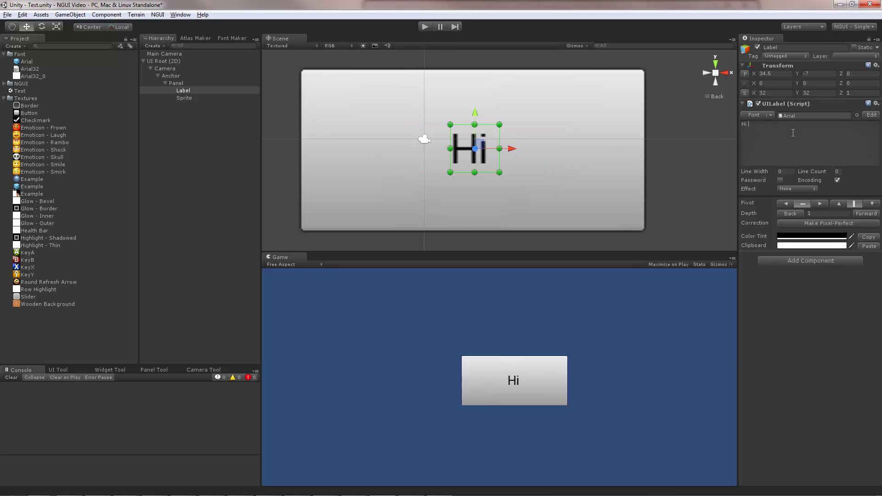
{"action": "type", "text": "there :)"}
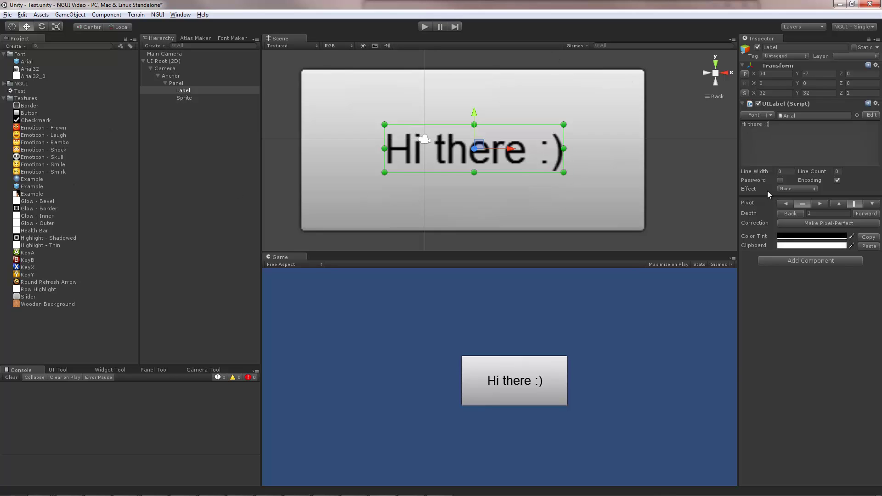
Edit the Arial font and add a symbol that maps ":)" to the Emoticon - Smile sprite.
{"action": "left_click", "coordinate": [872, 115]}
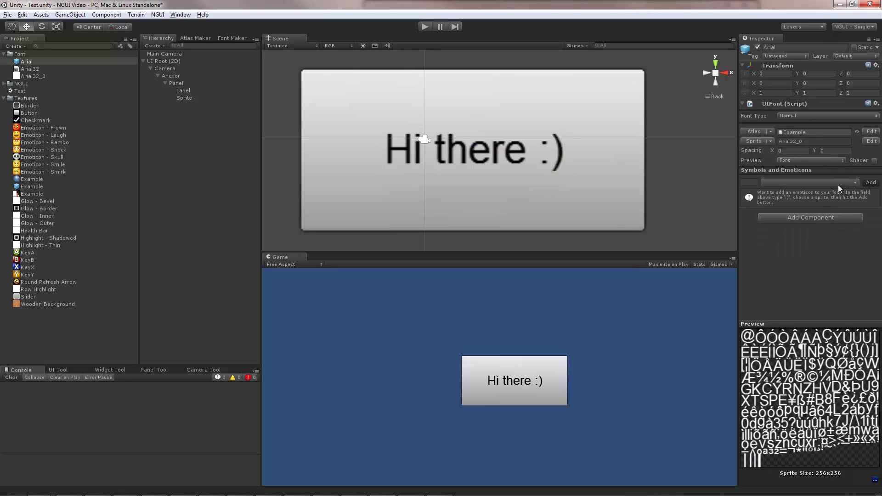
{"action": "left_click", "coordinate": [753, 182]}
{"action": "type", "text": ":)"}
{"action": "left_click", "coordinate": [808, 182]}
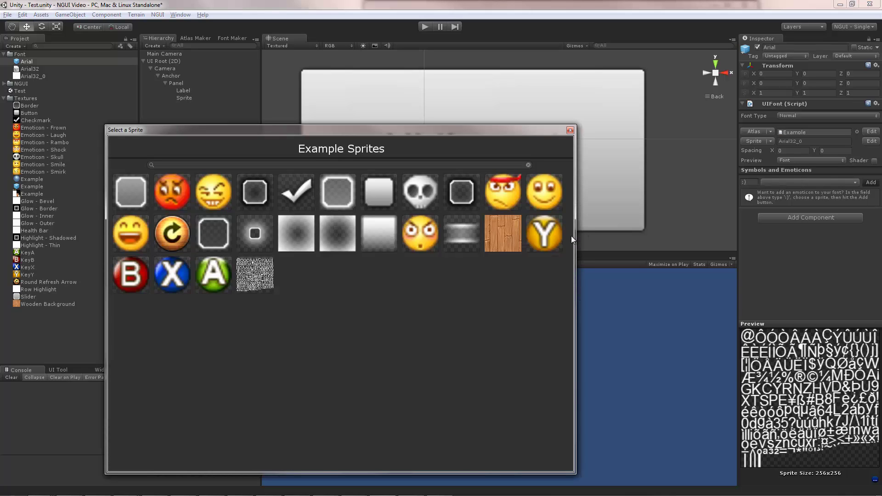
{"action": "double_click", "coordinate": [547, 198]}
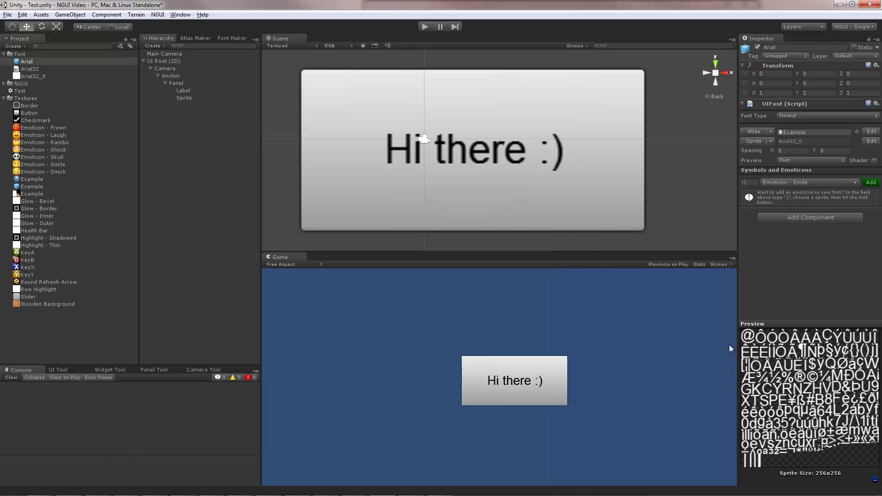
{"action": "left_click", "coordinate": [870, 183]}
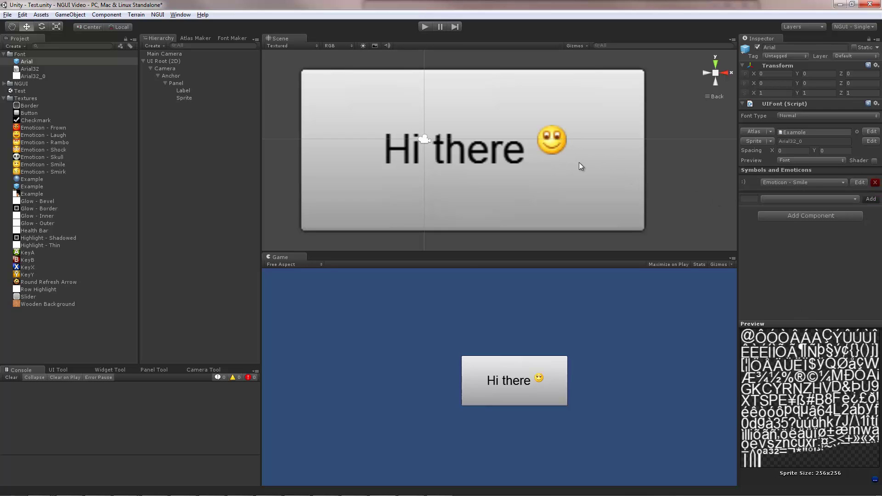
Edit the Emoticon - Smile sprite in the atlas, setting its padding to Top 7, Left 0 and Right 0.
{"action": "left_click", "coordinate": [860, 182]}
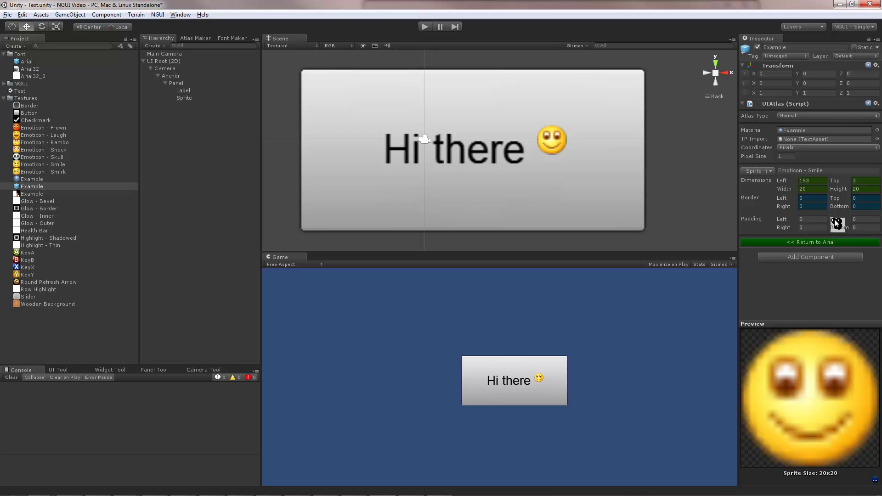
{"action": "left_click_drag", "start_coordinate": [836, 221], "coordinate": [844, 223]}
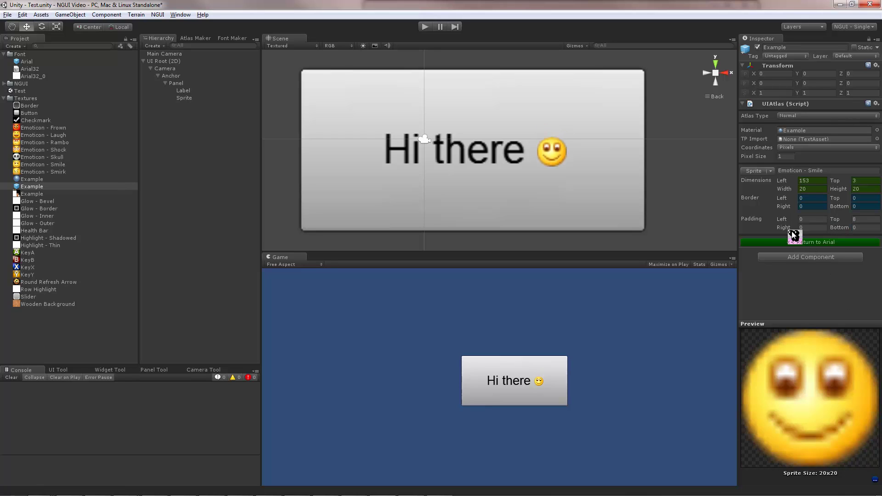
{"action": "left_click_drag", "start_coordinate": [783, 220], "coordinate": [834, 219]}
{"action": "double_click", "coordinate": [814, 220]}
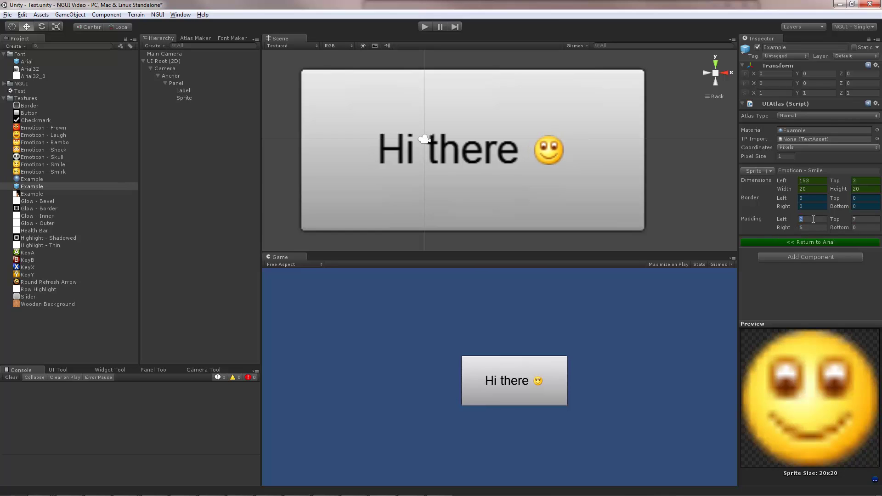
{"action": "type", "text": "0"}
{"action": "left_click", "coordinate": [813, 226]}
{"action": "type", "text": "00"}
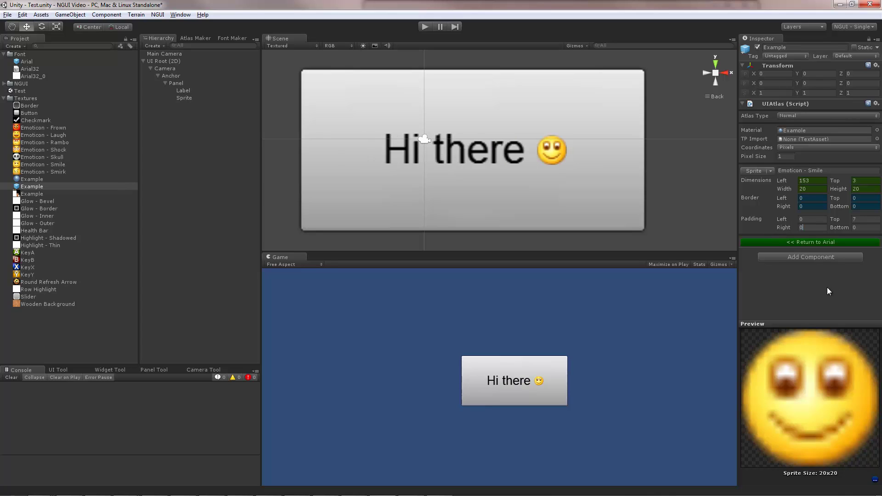
{"action": "key", "text": "Return"}
Resize the background sprite to about 234 by 44 and position it behind the "Hi there" label.
{"action": "middle_click_drag", "start_coordinate": [457, 162], "coordinate": [483, 158]}
{"action": "scroll", "coordinate": [484, 158], "scroll_direction": "down", "scroll_amount": 3}
{"action": "scroll", "coordinate": [484, 158], "scroll_direction": "down", "scroll_amount": 3}
{"action": "left_click", "coordinate": [414, 142]}
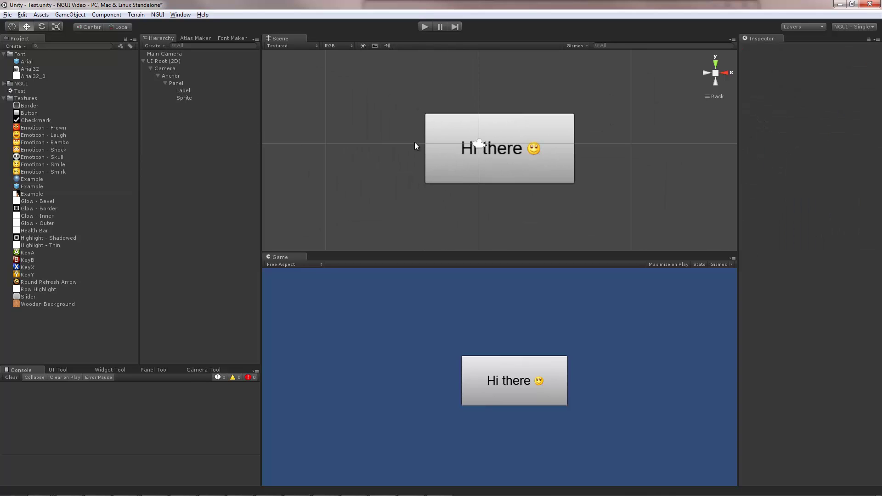
{"action": "left_click", "coordinate": [186, 98]}
{"action": "left_click_drag", "start_coordinate": [457, 135], "coordinate": [439, 84]}
{"action": "left_click_drag", "start_coordinate": [473, 137], "coordinate": [529, 150]}
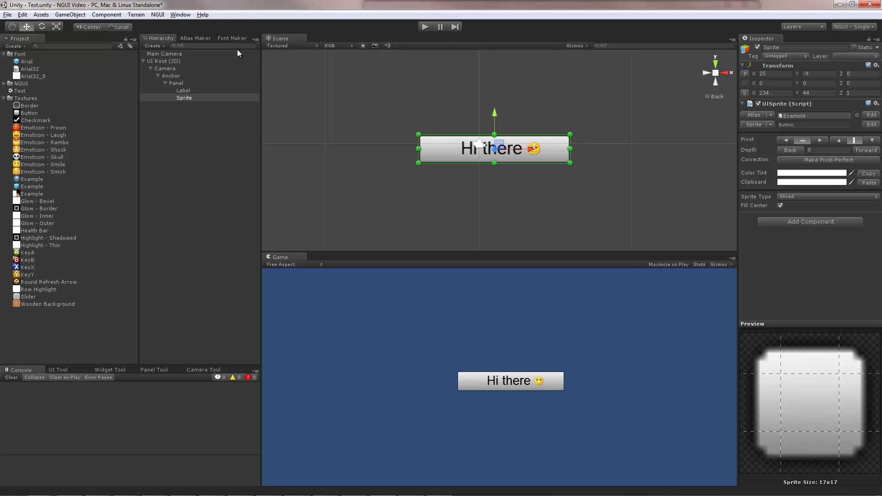
Open the Widget Wizard, browse its widget templates and choose the Button template.
{"action": "left_click", "coordinate": [158, 14]}
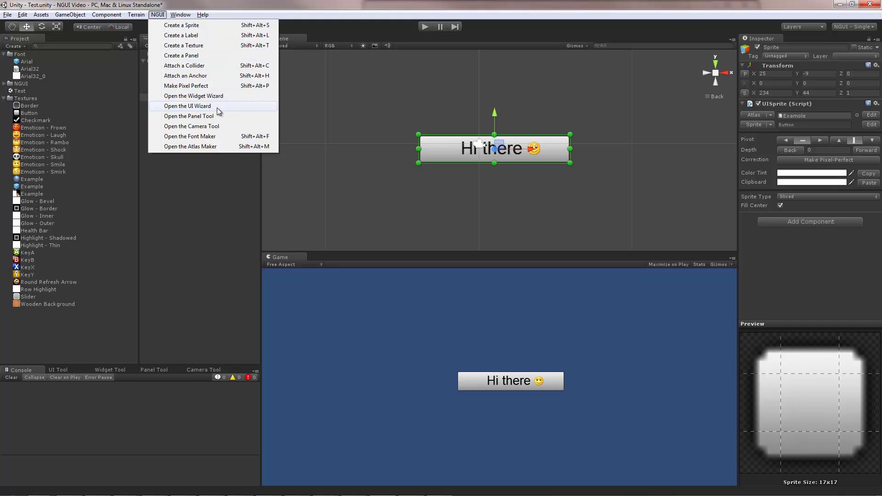
{"action": "left_click", "coordinate": [215, 97]}
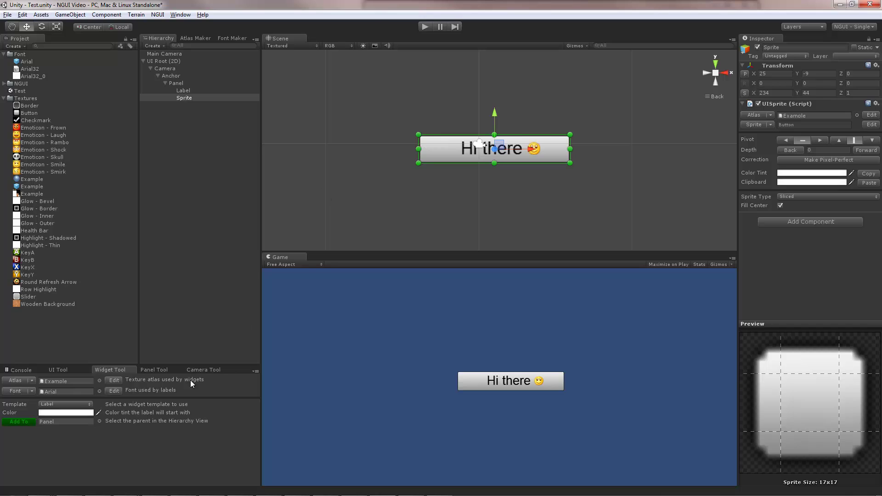
{"action": "left_click", "coordinate": [53, 404]}
{"action": "left_click", "coordinate": [65, 403]}
{"action": "left_click", "coordinate": [68, 403]}
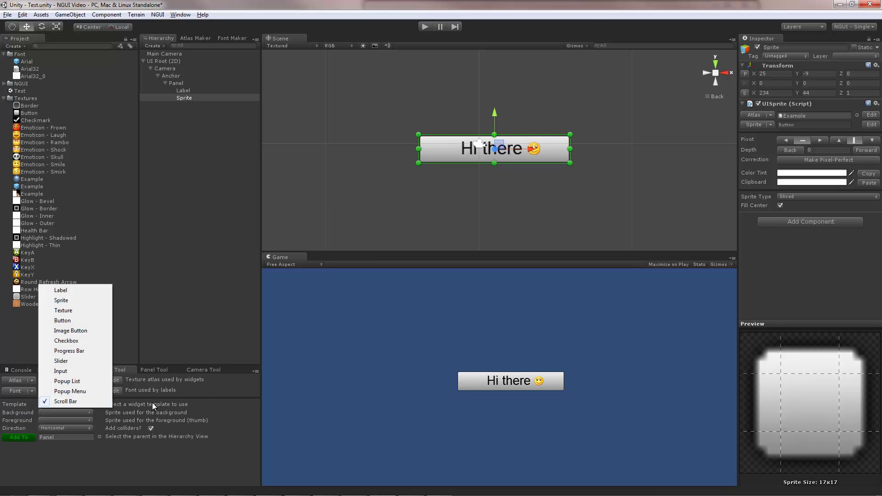
{"action": "left_click", "coordinate": [86, 322]}
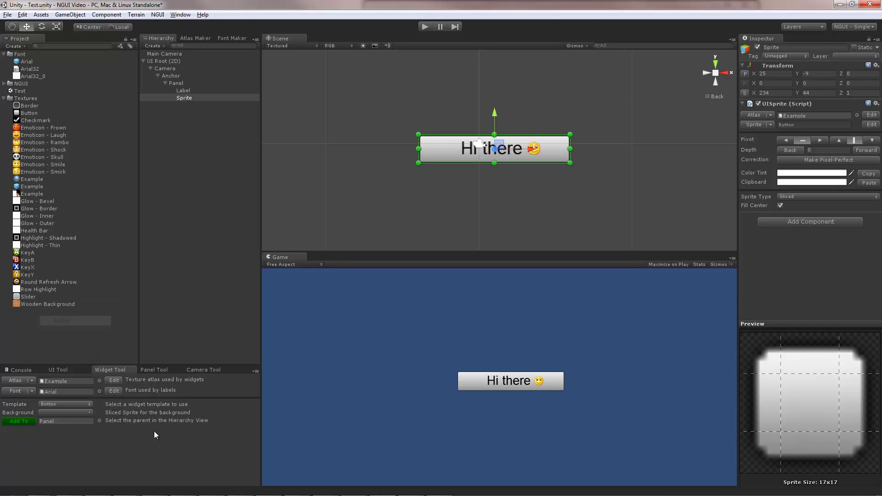
Use the Button sprite as the widget's background and add the new button to Panel.
{"action": "left_click", "coordinate": [57, 412]}
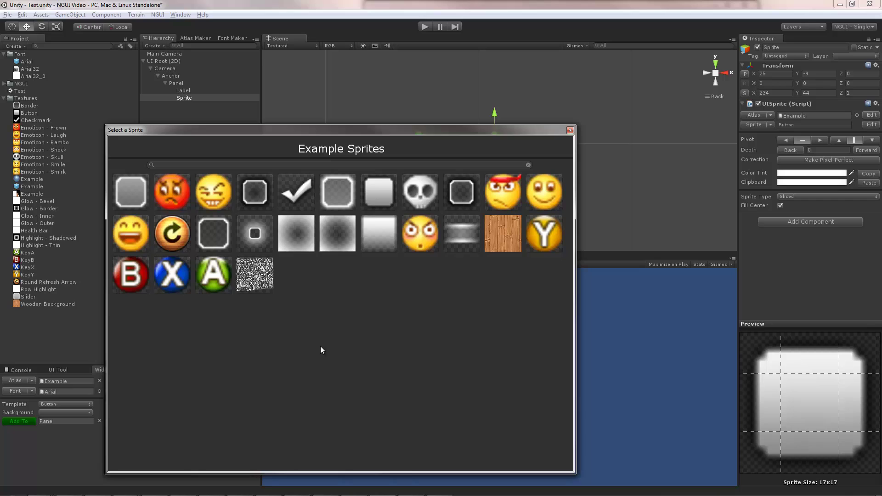
{"action": "double_click", "coordinate": [382, 190]}
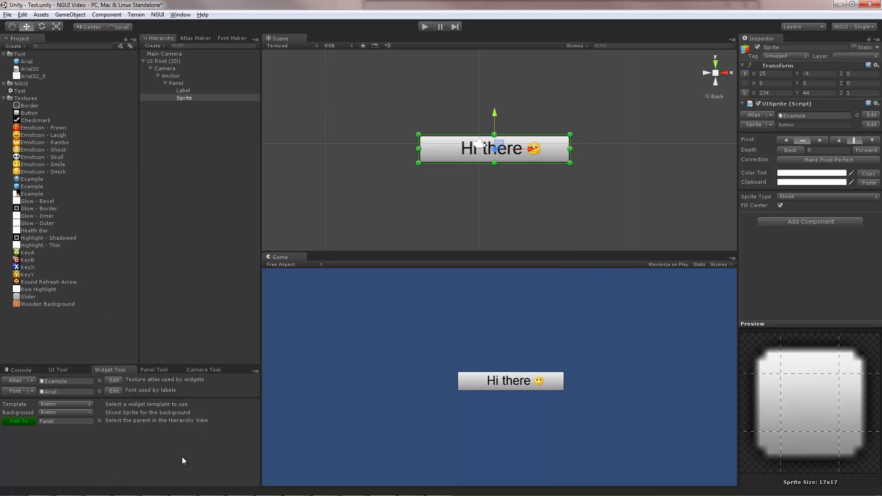
{"action": "left_click", "coordinate": [21, 420]}
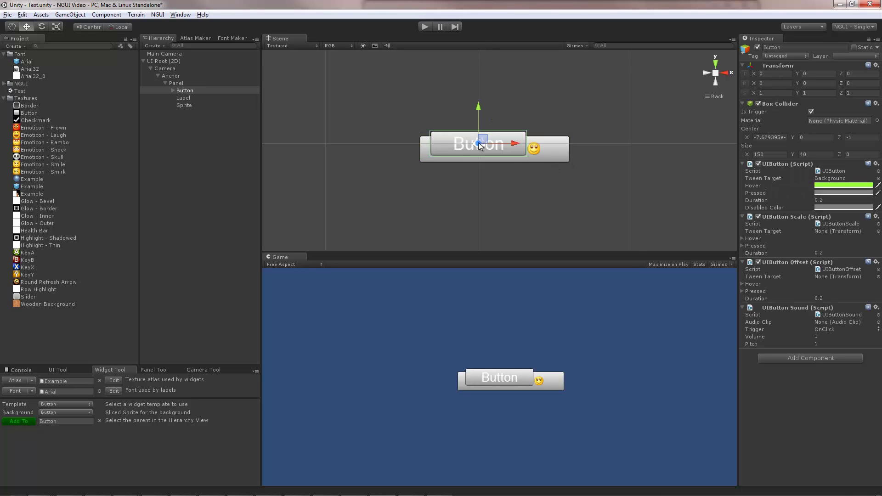
Move the new button above the "Hi there" label to about X 24, Y 52 and test it in play mode.
{"action": "left_click_drag", "start_coordinate": [487, 140], "coordinate": [512, 116]}
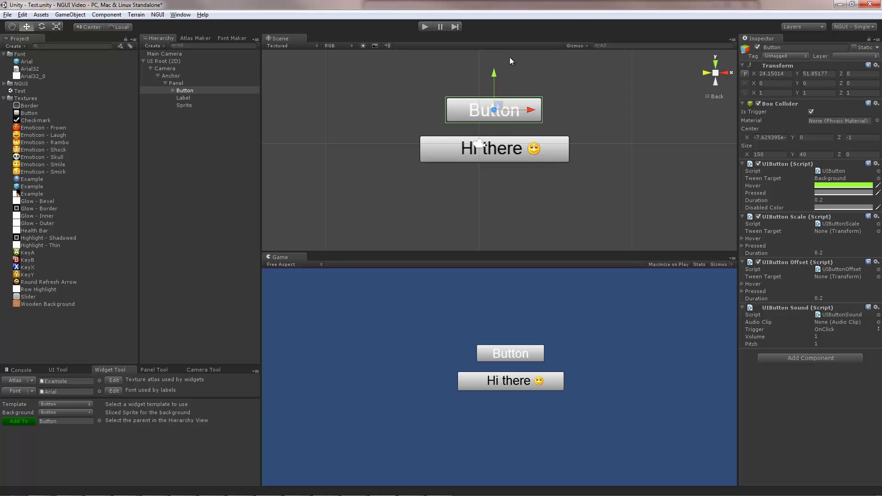
{"action": "key", "text": "ctrl+p"}
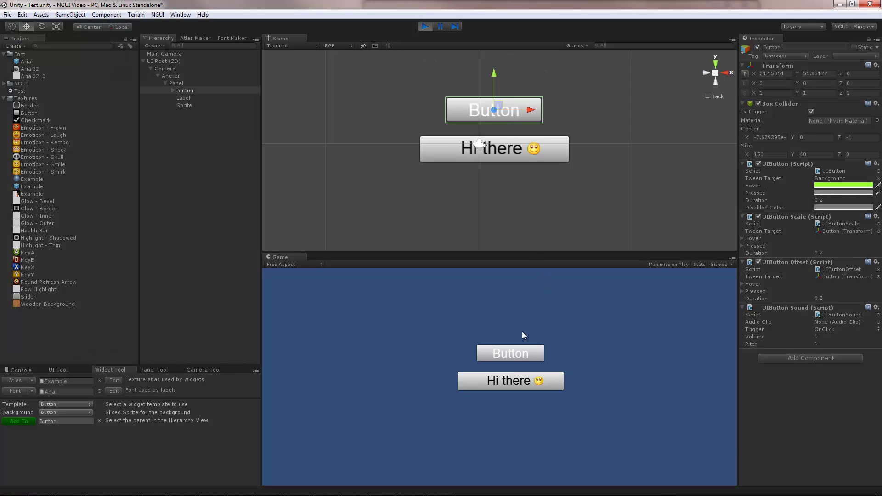
{"action": "left_click", "coordinate": [520, 358]}
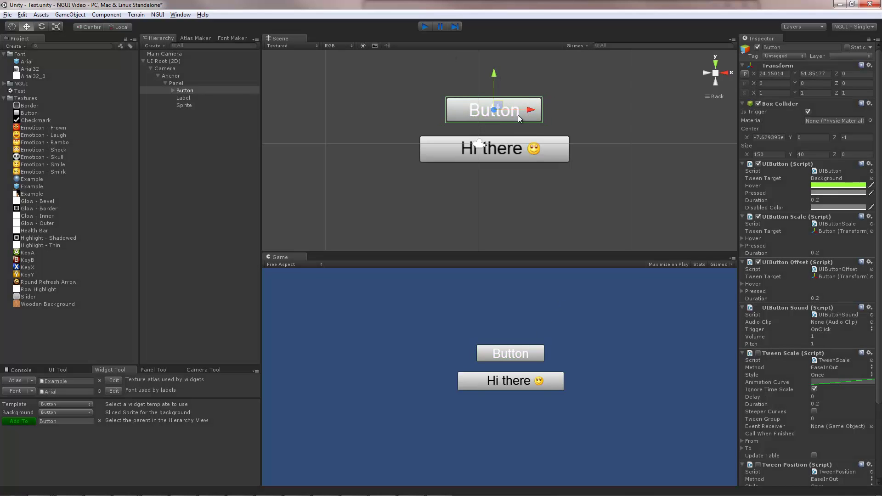
Stop play mode and set the button's position to whole values, X 24 and Y 52.
{"action": "key", "text": "ctrl+p"}
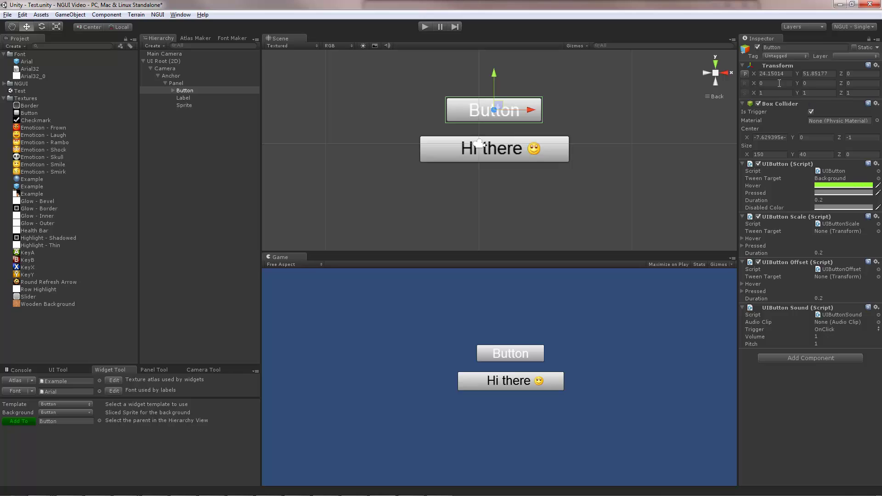
{"action": "left_click_drag", "start_coordinate": [767, 74], "coordinate": [852, 74]}
{"action": "key", "text": "BackSpace"}
{"action": "key", "text": "BackSpace"}
{"action": "key", "text": "BackSpace"}
{"action": "type", "text": "2"}
Change the text of the button's child label to "Hi there" and set its color tint to black.
{"action": "left_click", "coordinate": [831, 179]}
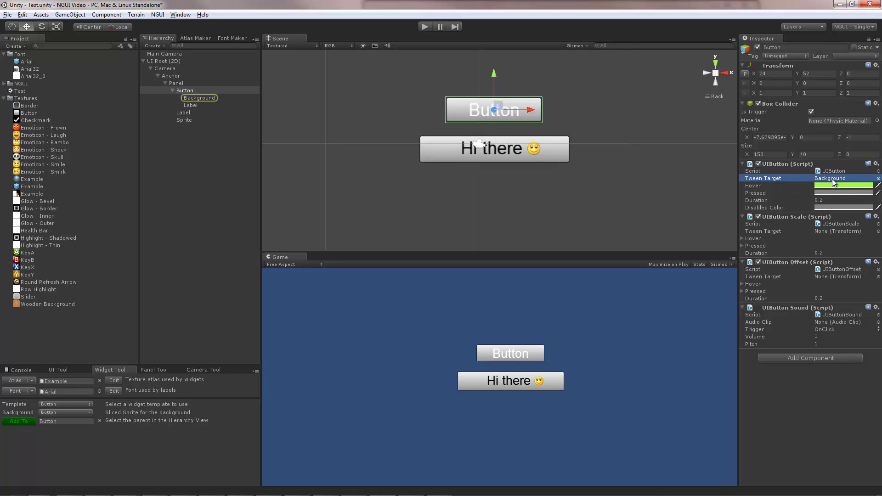
{"action": "left_click", "coordinate": [211, 98]}
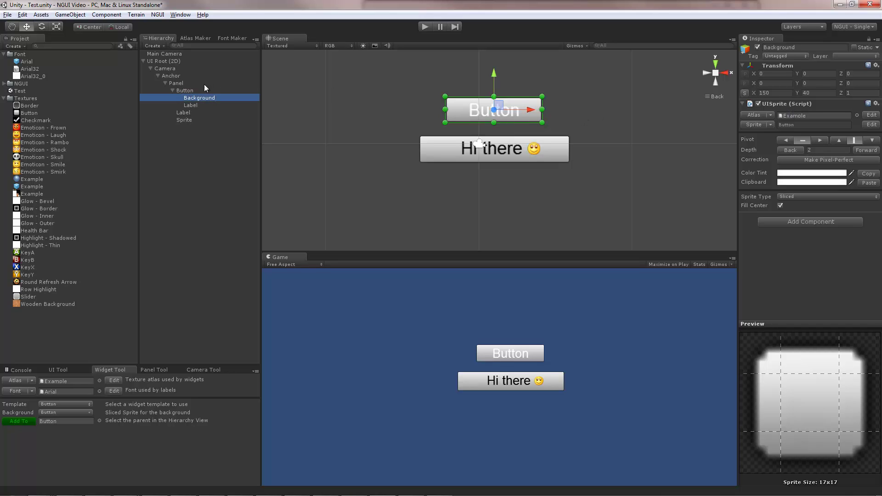
{"action": "left_click", "coordinate": [196, 105]}
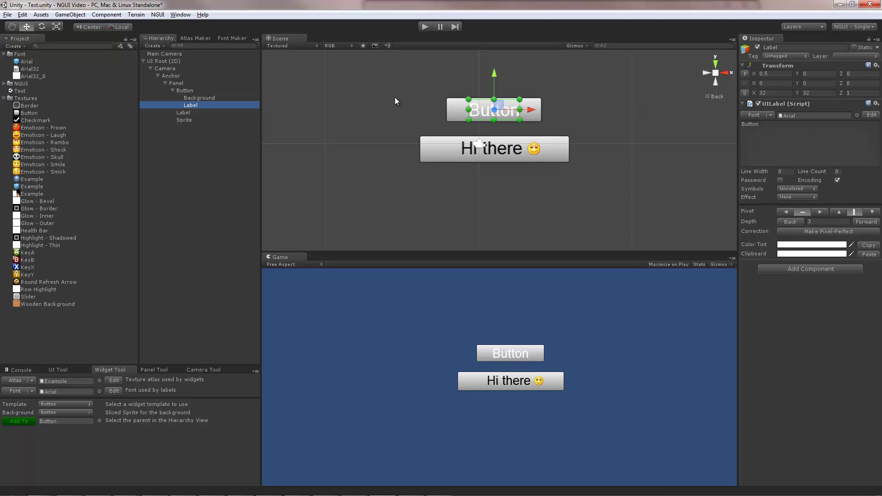
{"action": "left_click", "coordinate": [813, 138]}
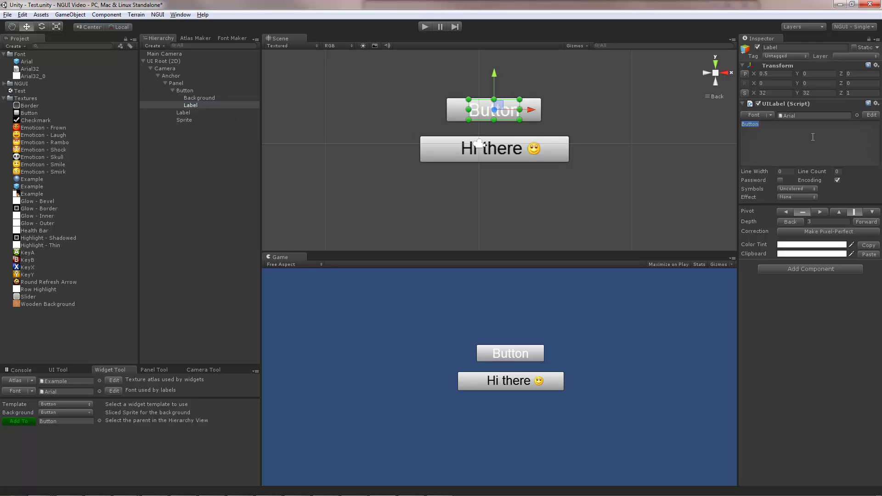
{"action": "type", "text": "Hi there"}
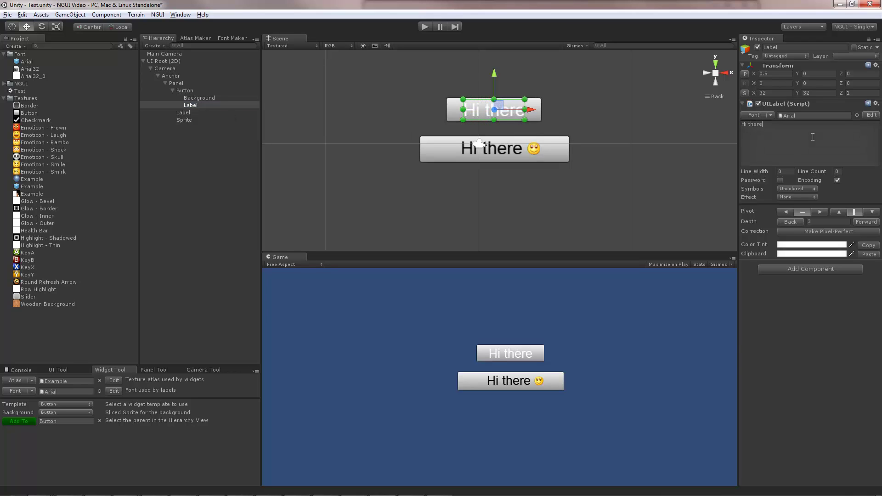
{"action": "left_click", "coordinate": [822, 245]}
{"action": "left_click_drag", "start_coordinate": [46, 64], "coordinate": [213, 219]}
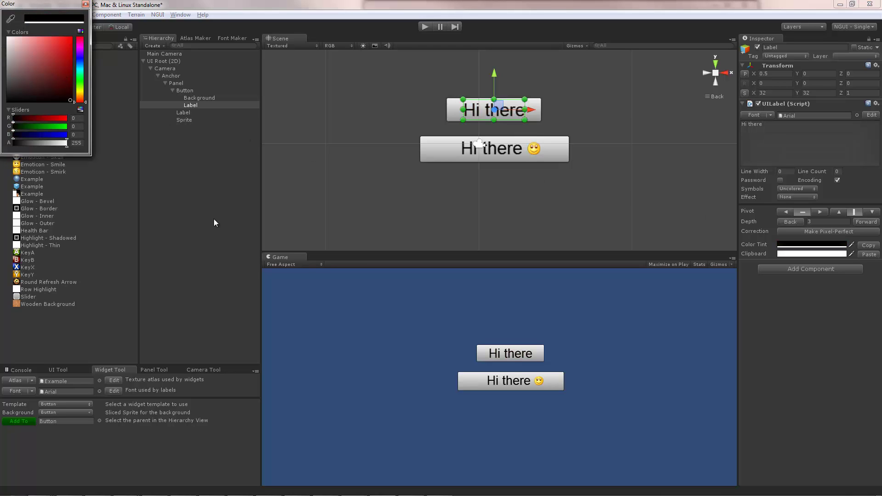
{"action": "left_click", "coordinate": [85, 3]}
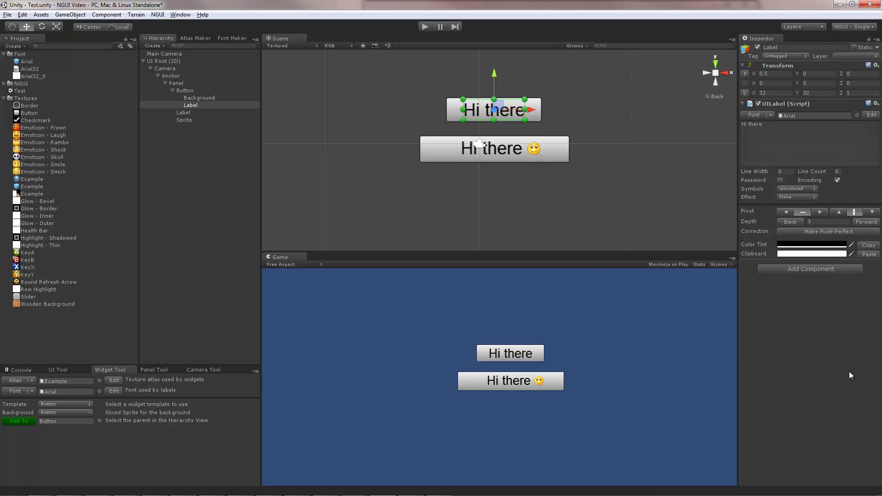
Tint the button's Background sprite green with RGB 50, 186, 72.
{"action": "left_click", "coordinate": [206, 97]}
{"action": "left_click", "coordinate": [810, 173]}
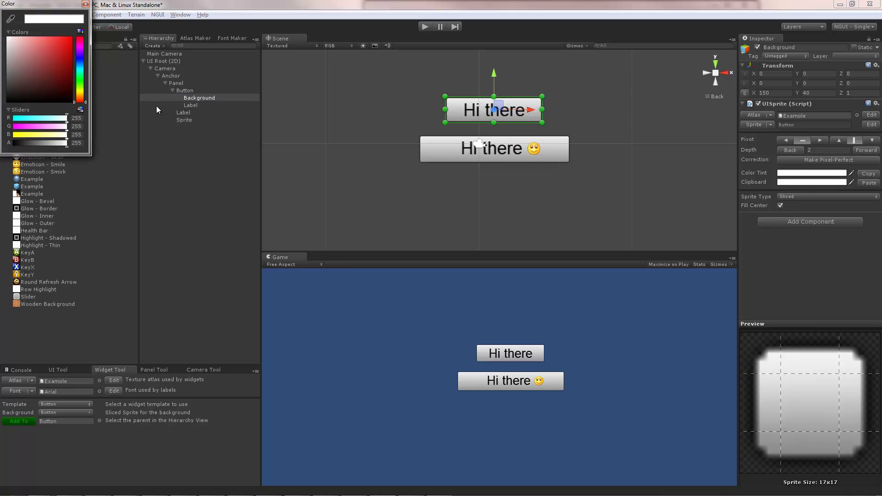
{"action": "left_click_drag", "start_coordinate": [74, 67], "coordinate": [56, 24]}
{"action": "left_click", "coordinate": [81, 78]}
{"action": "mouse_move", "coordinate": [59, 57]}
{"action": "left_mouse_down"}
{"action": "mouse_move", "coordinate": [62, 73]}
{"action": "mouse_move", "coordinate": [65, 51]}
{"action": "mouse_move", "coordinate": [40, 53]}
{"action": "mouse_move", "coordinate": [50, 55]}
{"action": "left_mouse_up"}
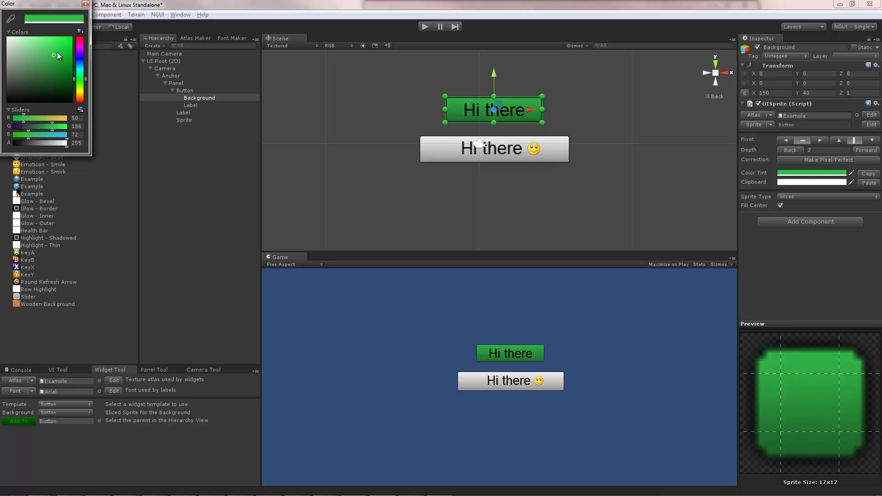
{"action": "left_click", "coordinate": [85, 3]}
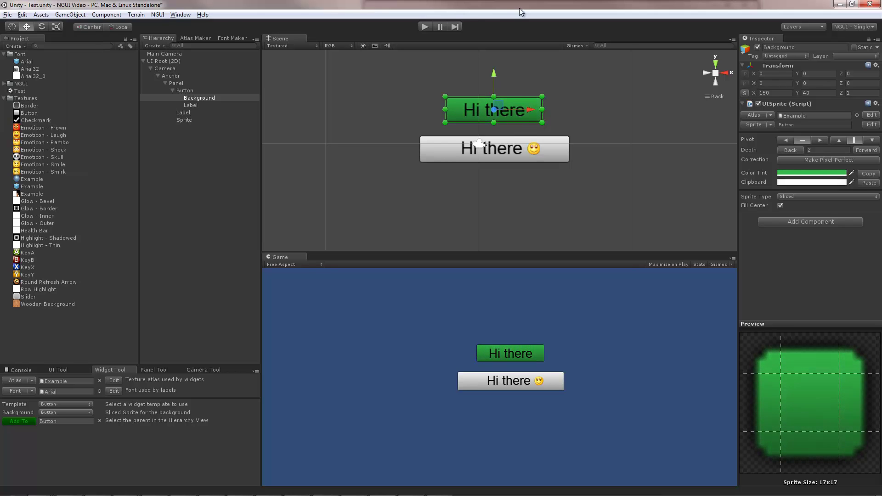
Remove the UIButton Scale and UIButton Offset components from Button and test its hover effect in play mode.
{"action": "left_click", "coordinate": [184, 90]}
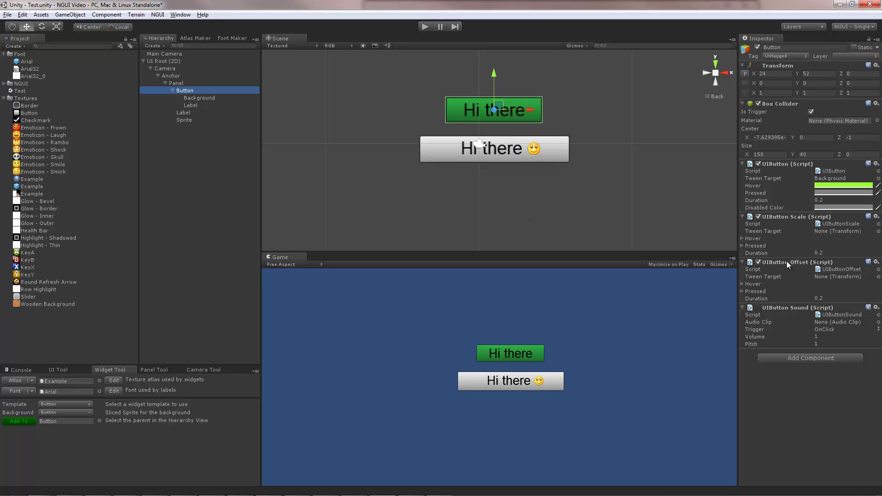
{"action": "right_click", "coordinate": [783, 216]}
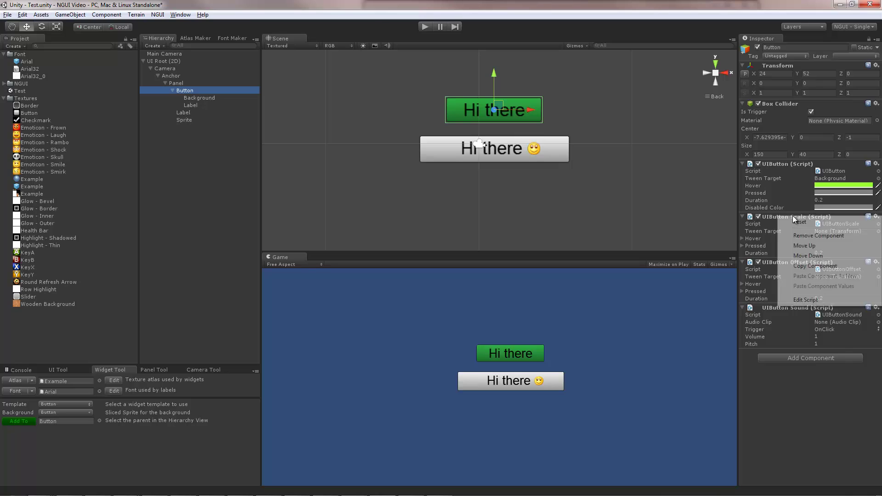
{"action": "left_click", "coordinate": [808, 236]}
{"action": "right_click", "coordinate": [798, 220]}
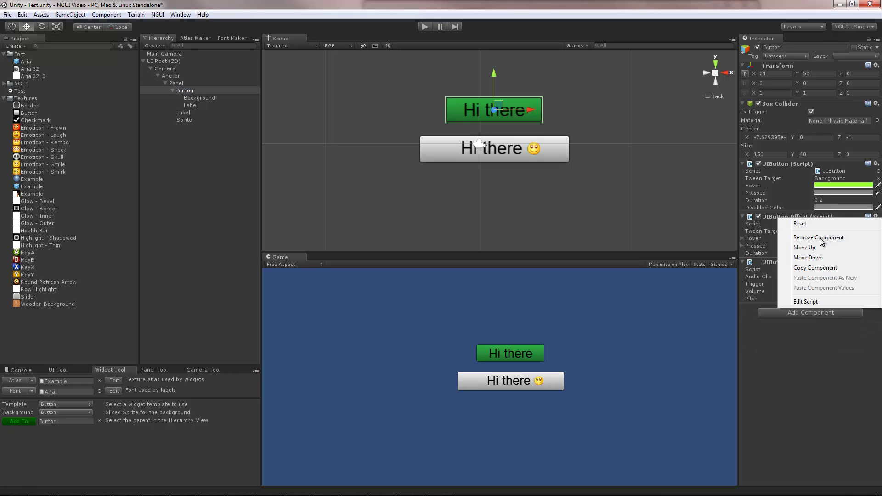
{"action": "left_click", "coordinate": [821, 238]}
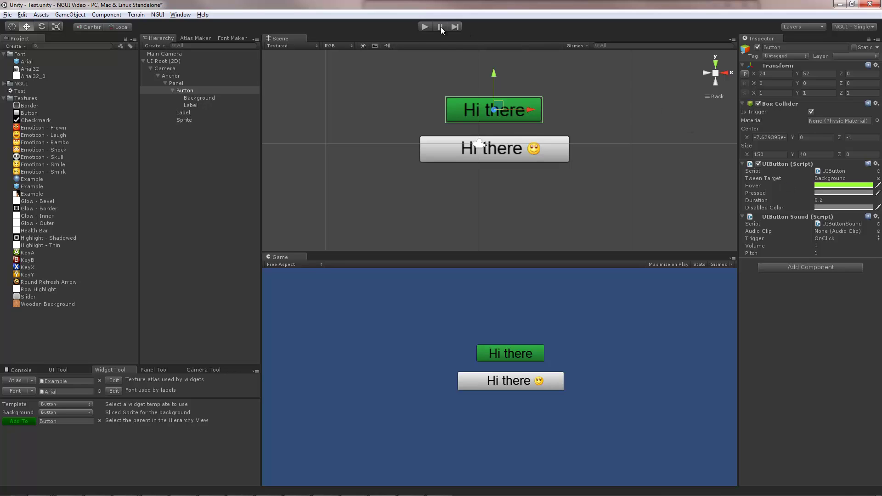
{"action": "left_click", "coordinate": [423, 26]}
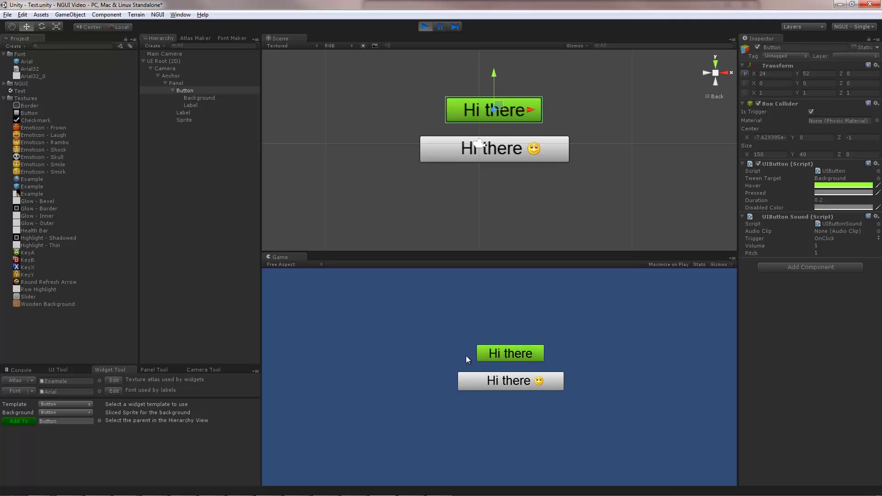
{"action": "left_click", "coordinate": [424, 26]}
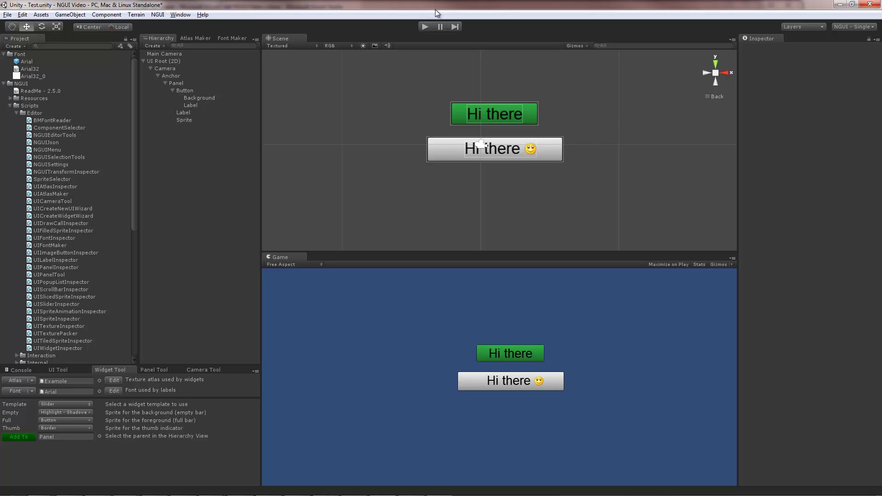
Save the scene and add a Slider with Button sprites for all parts to Panel, placed below the label at about X -74, Y -84.
{"action": "key", "text": "ctrl+s"}
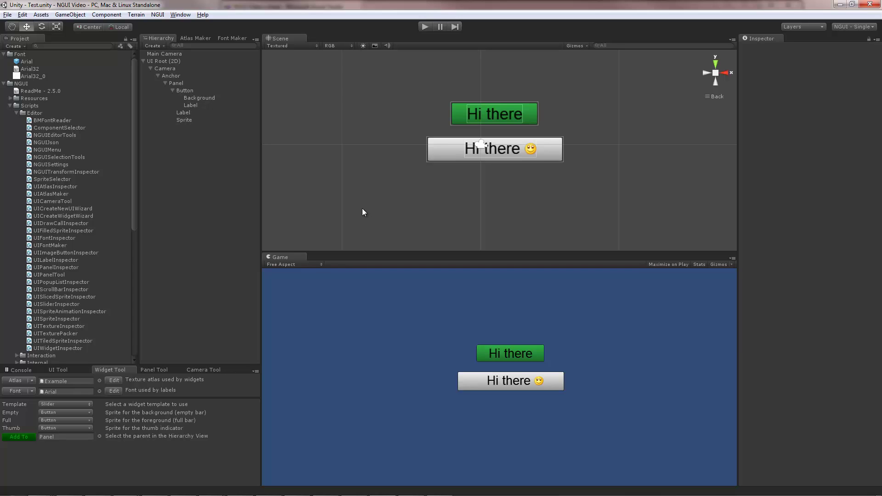
{"action": "left_click", "coordinate": [14, 437]}
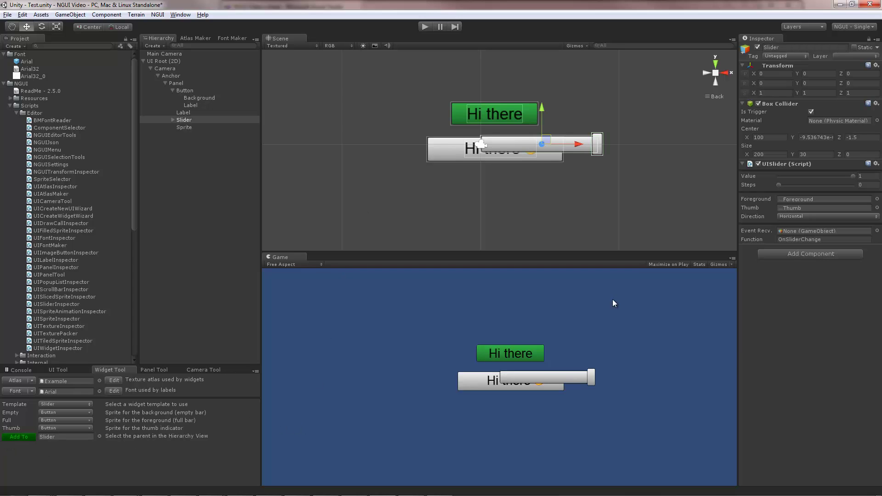
{"action": "left_click_drag", "start_coordinate": [547, 140], "coordinate": [505, 186]}
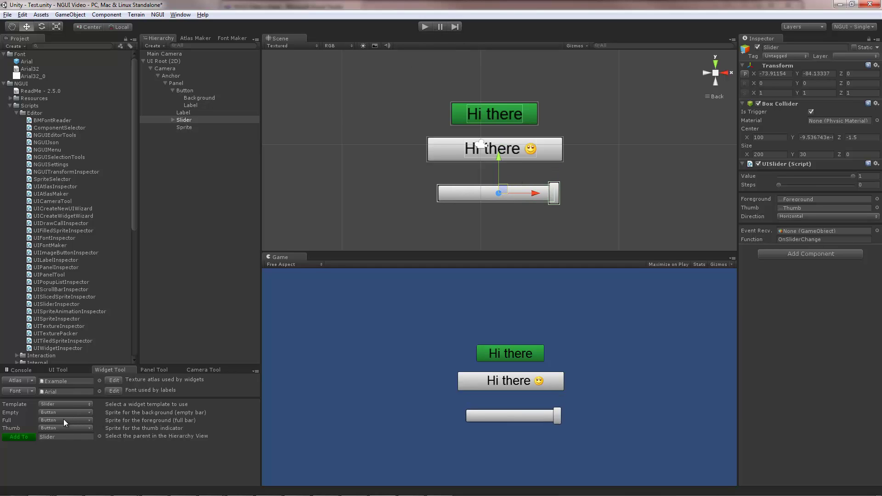
Test the new slider's thumb in play mode and return to edit mode.
{"action": "left_click", "coordinate": [425, 26]}
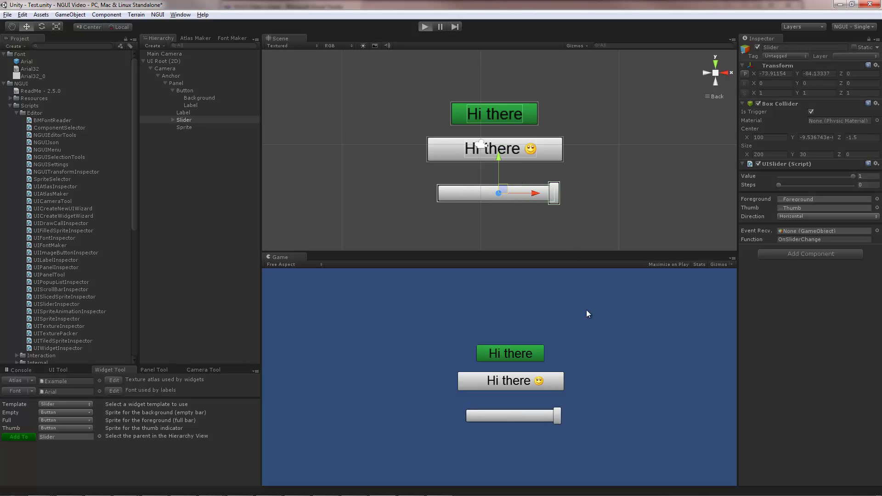
{"action": "mouse_move", "coordinate": [558, 420]}
{"action": "left_mouse_down"}
{"action": "mouse_move", "coordinate": [500, 419]}
{"action": "mouse_move", "coordinate": [564, 418]}
{"action": "left_mouse_up"}
{"action": "left_click", "coordinate": [424, 27]}
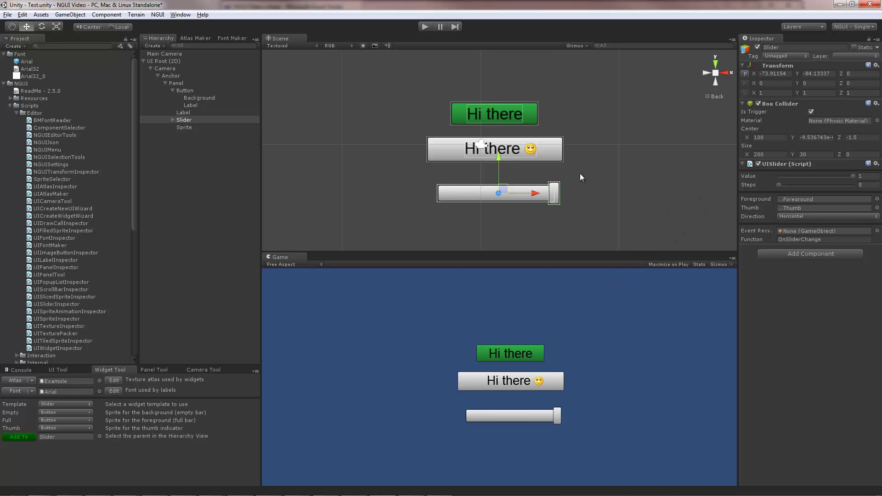
Review the slider's child sprites and change its Background sprite to Highlight - Shadowed.
{"action": "left_click", "coordinate": [173, 120]}
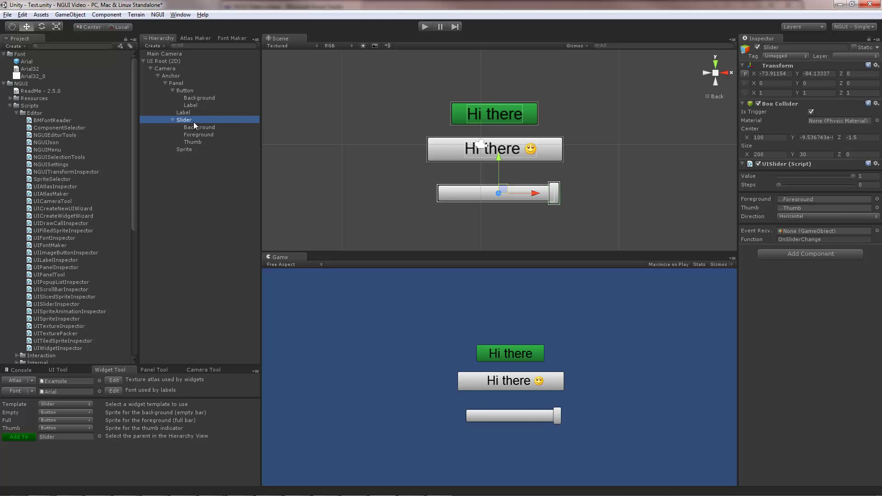
{"action": "left_click", "coordinate": [202, 128]}
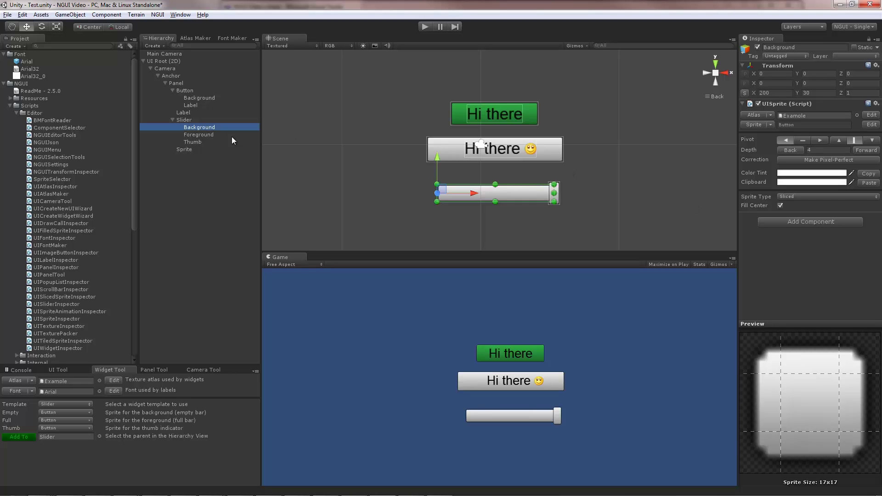
{"action": "left_click", "coordinate": [217, 135]}
{"action": "left_click", "coordinate": [205, 142]}
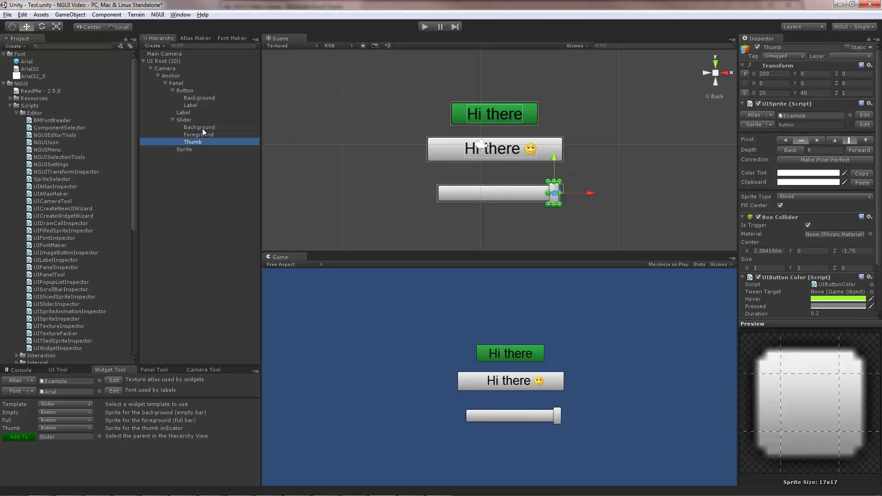
{"action": "left_click", "coordinate": [202, 128]}
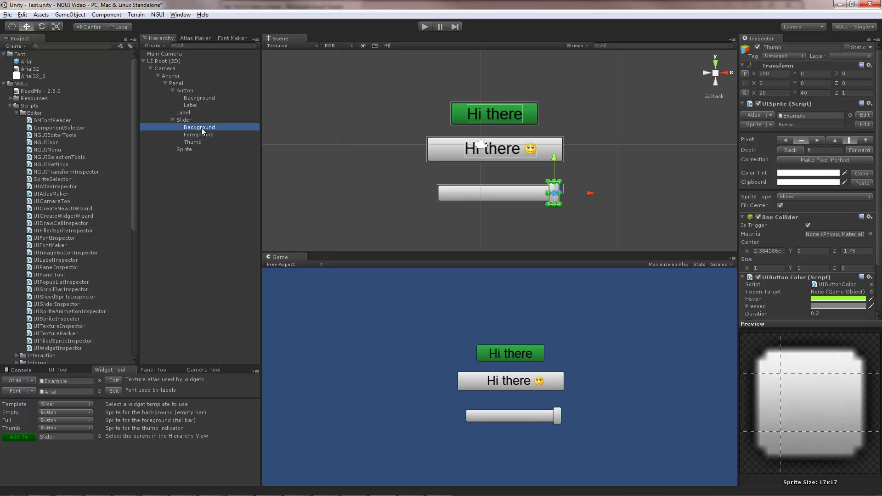
{"action": "left_click", "coordinate": [752, 123]}
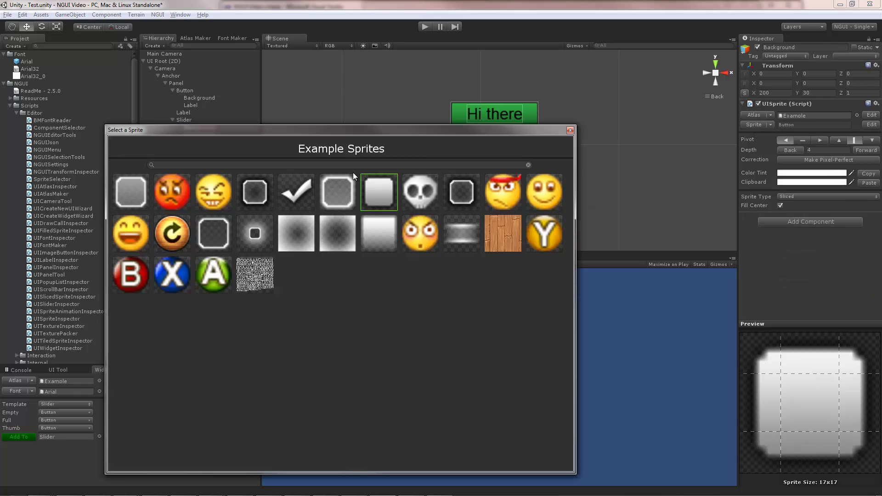
{"action": "double_click", "coordinate": [248, 187]}
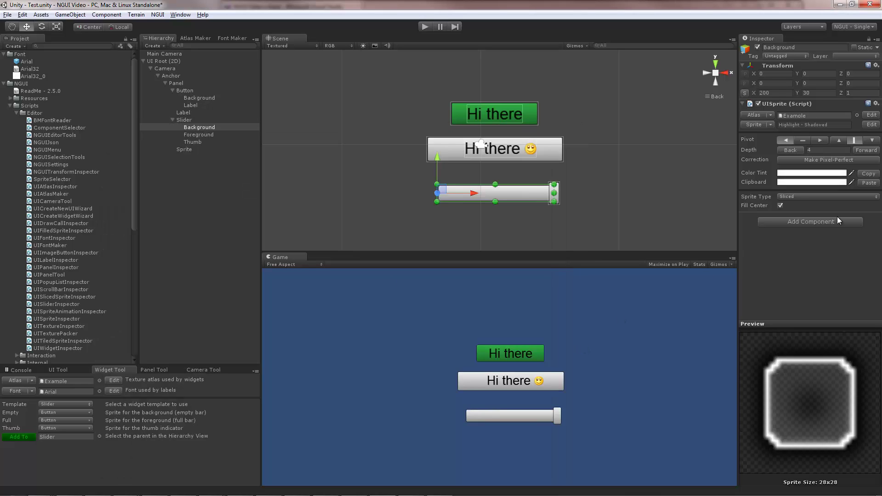
Run the scene and slide the thumb near its low end to check the slider's new background, then stop play mode.
{"action": "left_click", "coordinate": [424, 26]}
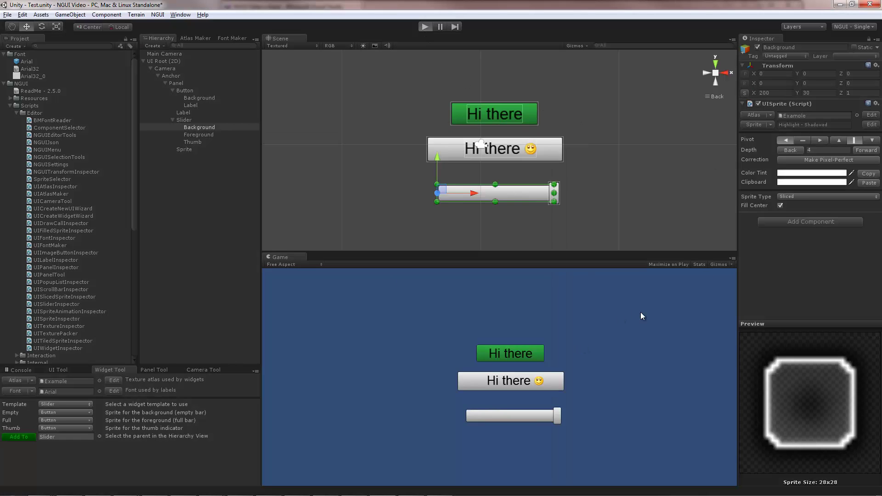
{"action": "left_click_drag", "start_coordinate": [550, 416], "coordinate": [481, 419]}
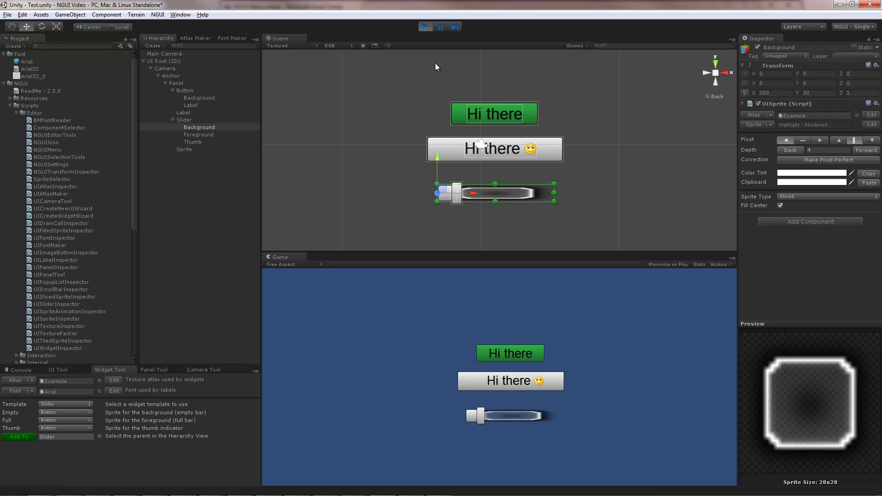
{"action": "left_click", "coordinate": [420, 28]}
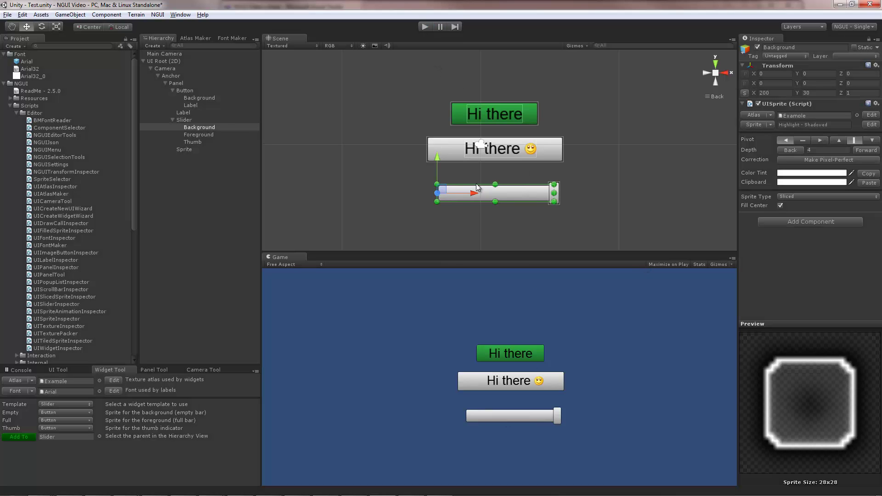
Disable the UISprite component of the slider's Foreground and select the slider's Background.
{"action": "left_click", "coordinate": [204, 135]}
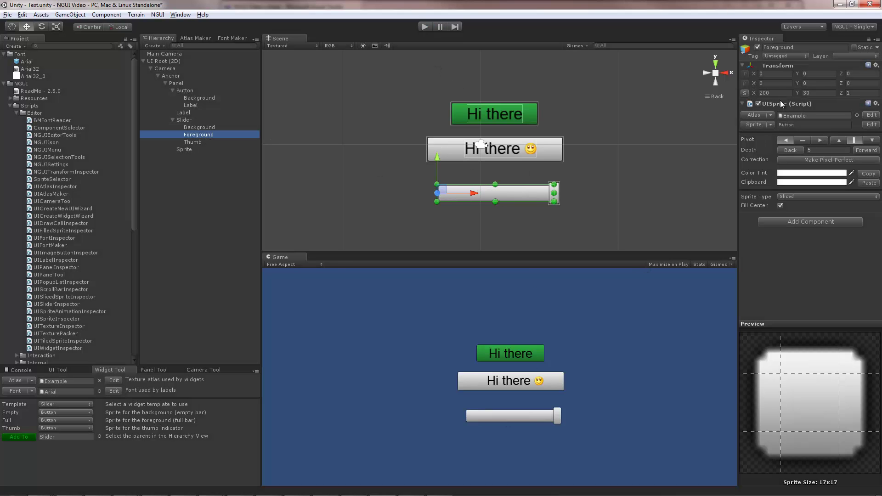
{"action": "left_click", "coordinate": [758, 104]}
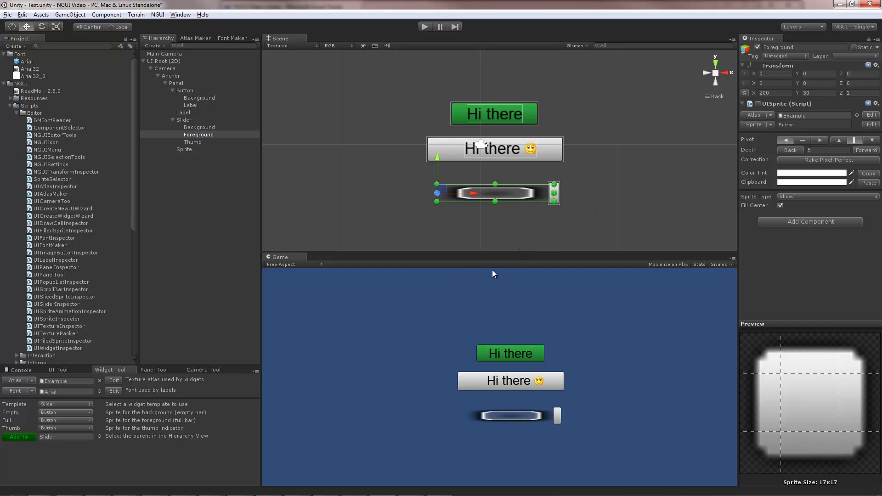
{"action": "left_click", "coordinate": [216, 127]}
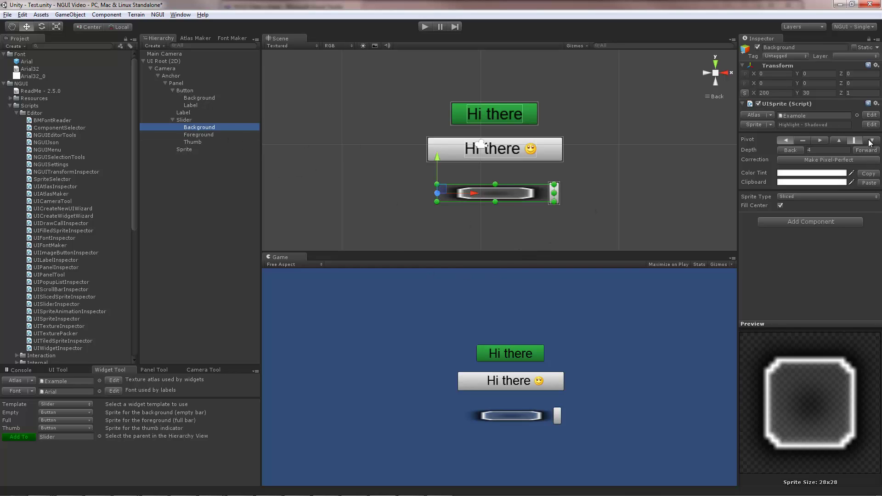
Edit the Background's Highlight - Shadowed sprite in the Example atlas, setting its left, right, top and bottom borders to 5.
{"action": "left_click", "coordinate": [873, 116]}
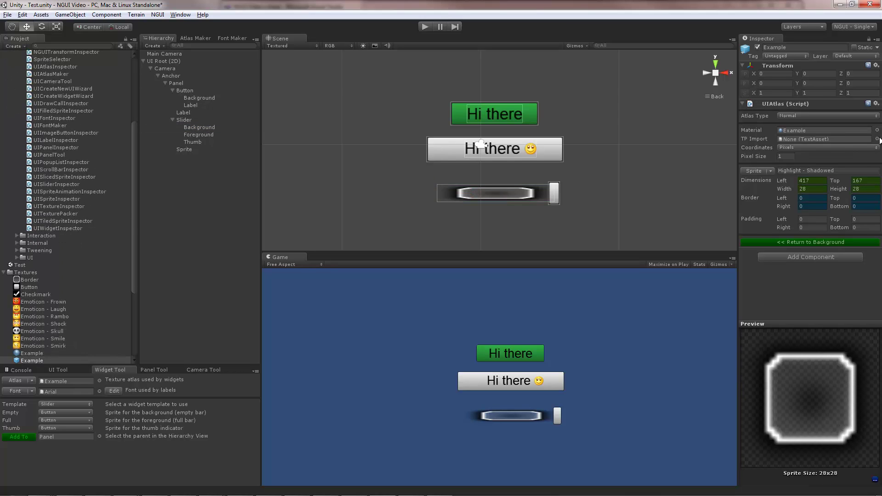
{"action": "type", "text": "5"}
{"action": "left_click", "coordinate": [804, 227]}
{"action": "left_click", "coordinate": [806, 219]}
{"action": "type", "text": "0"}
{"action": "left_click", "coordinate": [807, 199]}
{"action": "type", "text": "5"}
{"action": "left_click", "coordinate": [810, 207]}
{"action": "type", "text": "5"}
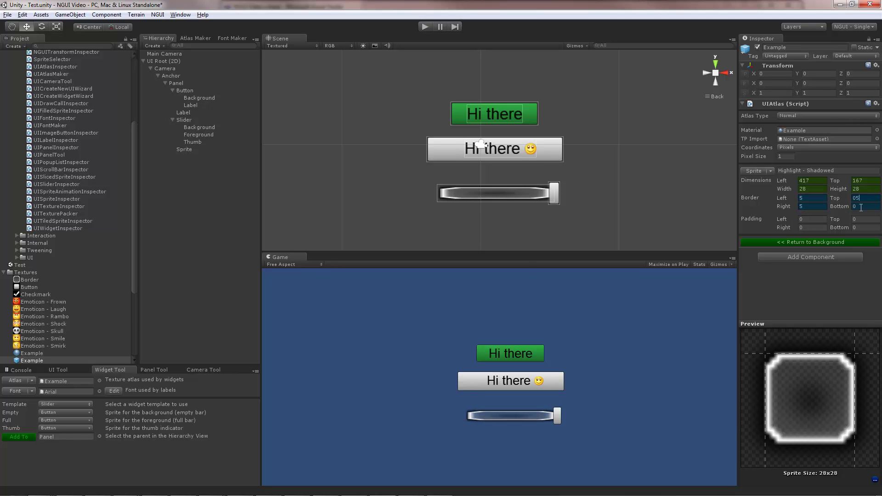
{"action": "left_click", "coordinate": [856, 198]}
{"action": "type", "text": "5"}
{"action": "left_click", "coordinate": [860, 206]}
{"action": "type", "text": "5"}
Set all four borders of the Highlight - Shadowed sprite to 9.
{"action": "mouse_move", "coordinate": [793, 198]}
{"action": "left_mouse_down"}
{"action": "mouse_move", "coordinate": [804, 198]}
{"action": "mouse_move", "coordinate": [786, 203]}
{"action": "mouse_move", "coordinate": [815, 206]}
{"action": "mouse_move", "coordinate": [796, 207]}
{"action": "left_mouse_up"}
{"action": "type", "text": "9"}
{"action": "left_click_drag", "start_coordinate": [860, 199], "coordinate": [849, 207]}
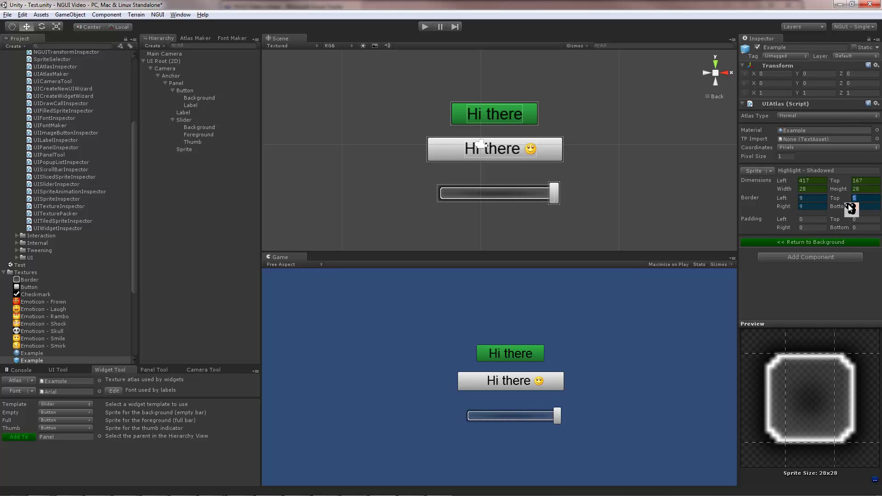
{"action": "type", "text": "9"}
{"action": "left_click", "coordinate": [855, 206]}
{"action": "type", "text": "9"}
Review the slider's Background sprite and re-enable the UISprite component of its Foreground.
{"action": "left_click", "coordinate": [192, 127]}
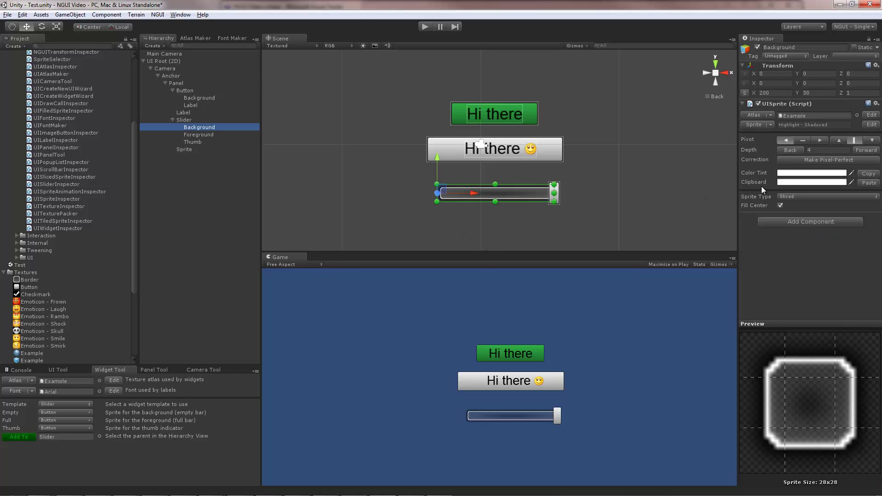
{"action": "left_click", "coordinate": [202, 135]}
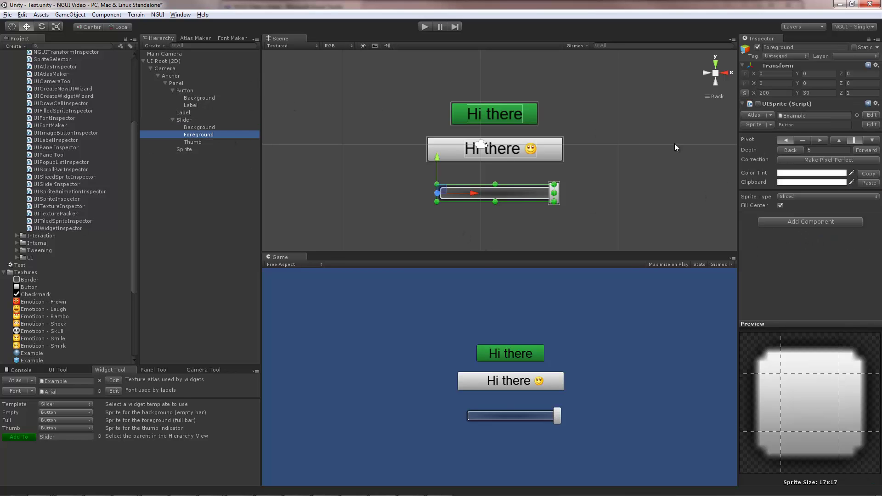
{"action": "left_click", "coordinate": [758, 104]}
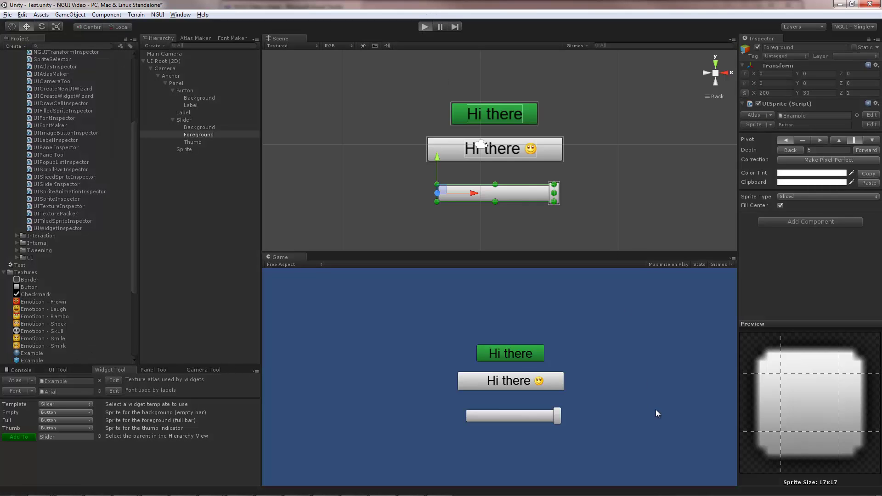
Run the scene, slide the slider's thumb to check the sliced background, and stop play mode.
{"action": "key", "text": "ctrl+p"}
{"action": "mouse_move", "coordinate": [551, 417]}
{"action": "left_mouse_down"}
{"action": "mouse_move", "coordinate": [492, 417]}
{"action": "mouse_move", "coordinate": [559, 416]}
{"action": "mouse_move", "coordinate": [478, 417]}
{"action": "mouse_move", "coordinate": [558, 416]}
{"action": "left_mouse_up"}
{"action": "left_click", "coordinate": [425, 27]}
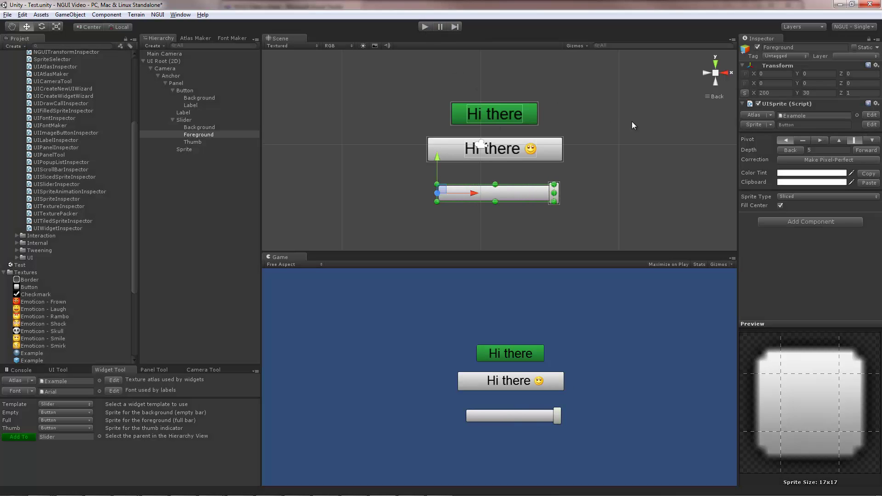
Delete the Thumb object from the slider.
{"action": "left_click", "coordinate": [556, 198]}
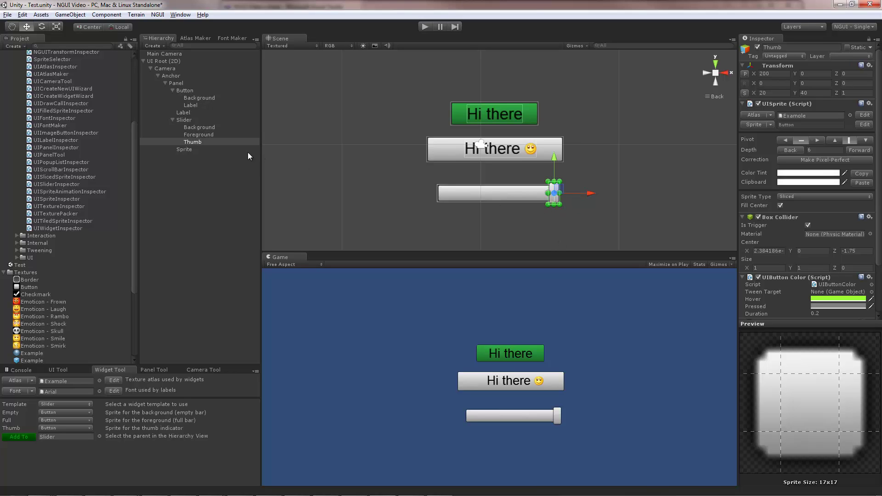
{"action": "left_click", "coordinate": [203, 141]}
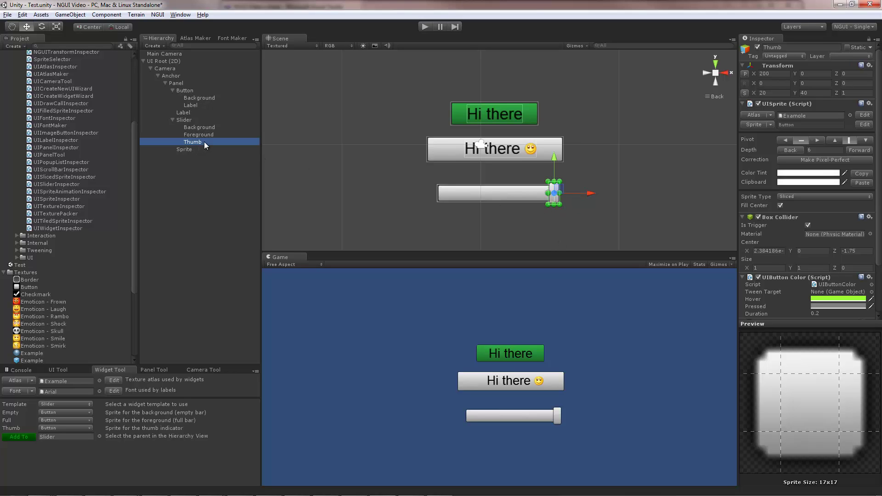
{"action": "key", "text": "Delete"}
Test the thumbless slider in play mode by sliding near its full end, and return to edit mode.
{"action": "left_click", "coordinate": [424, 26]}
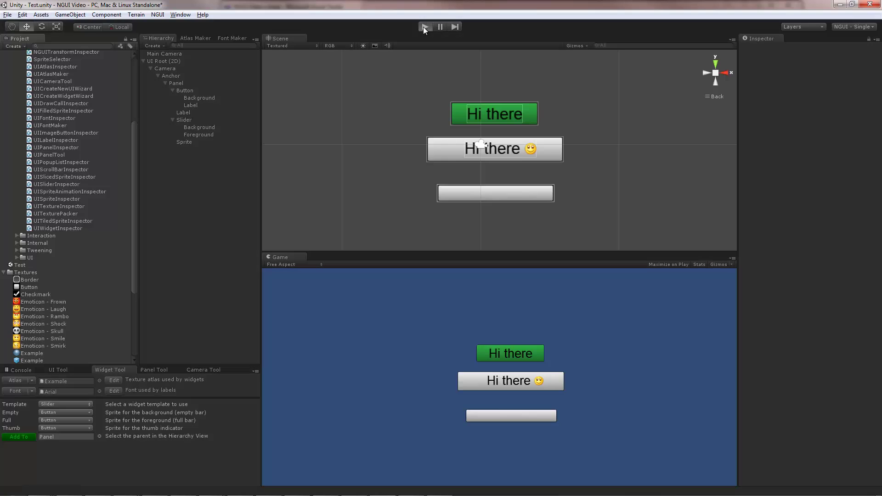
{"action": "mouse_move", "coordinate": [555, 418]}
{"action": "left_mouse_down"}
{"action": "mouse_move", "coordinate": [451, 411]}
{"action": "mouse_move", "coordinate": [557, 417]}
{"action": "left_mouse_up"}
{"action": "left_click", "coordinate": [424, 26]}
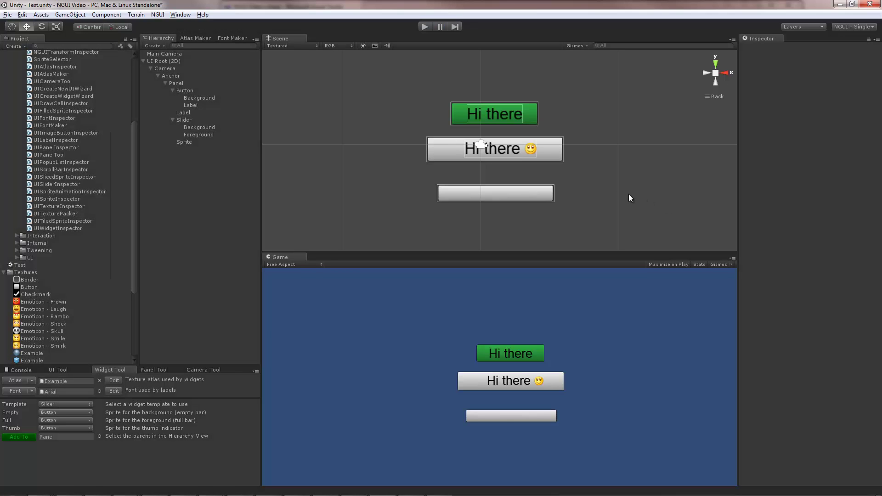
Add a Checkbox with Border and Checkmark sprites to Panel, place it below the slider and make it pixel-perfect at X -31, Y -140.
{"action": "left_click", "coordinate": [60, 405]}
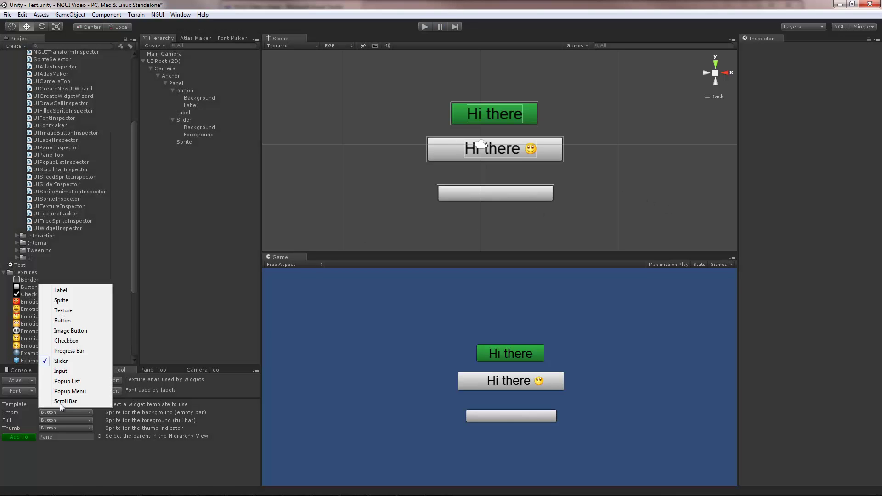
{"action": "left_click", "coordinate": [78, 341]}
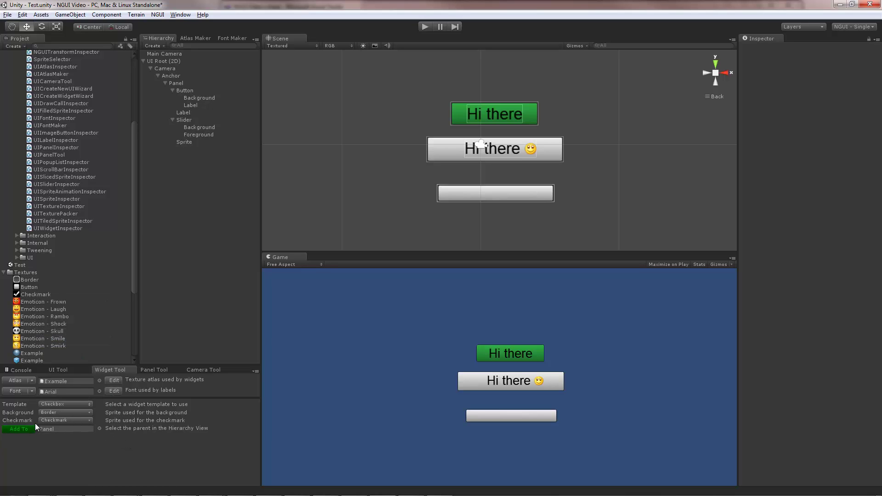
{"action": "left_click", "coordinate": [25, 429]}
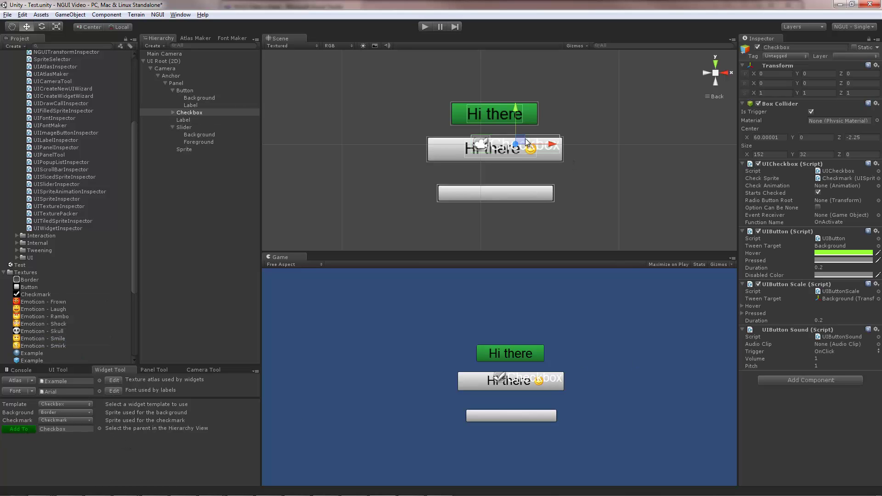
{"action": "left_click_drag", "start_coordinate": [528, 148], "coordinate": [502, 217]}
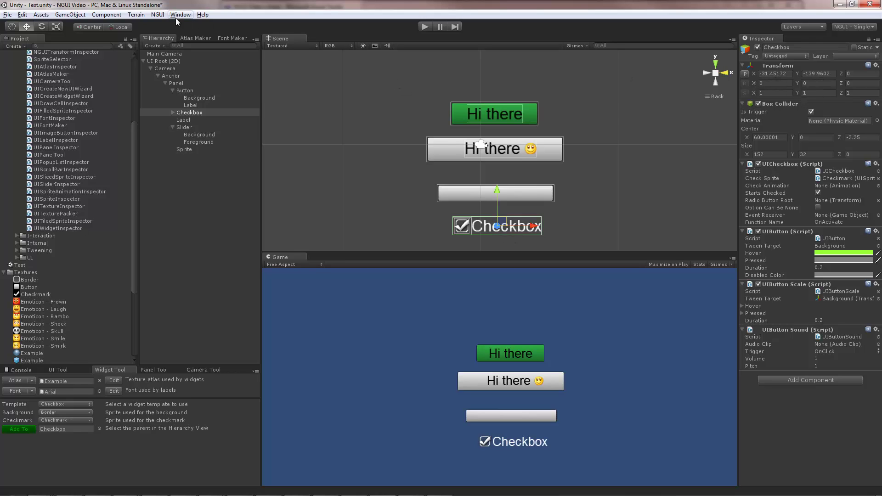
{"action": "left_click", "coordinate": [158, 15]}
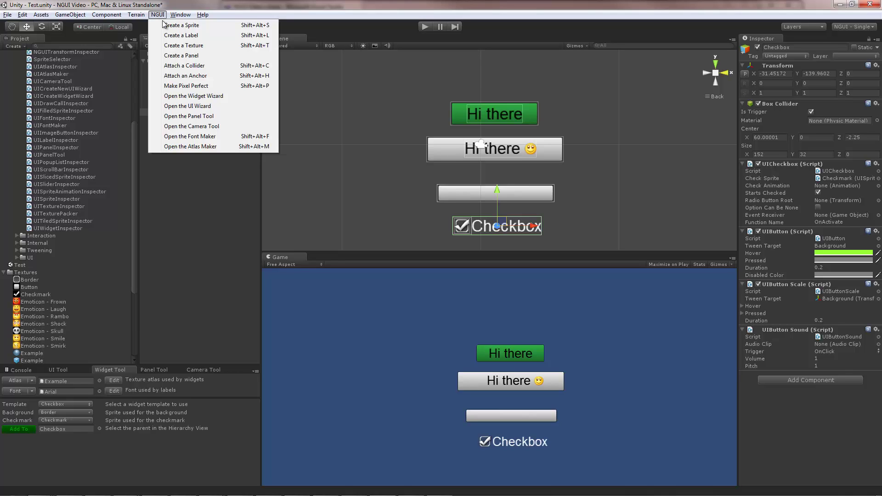
{"action": "left_click", "coordinate": [265, 87]}
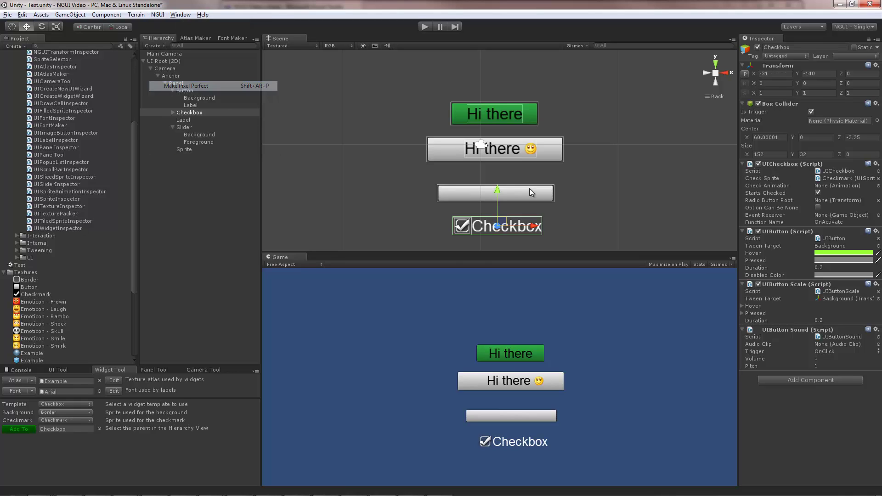
Move the sprite behind the emoticon label to about X 19, Y -8, and make the slider pixel-perfect.
{"action": "left_click", "coordinate": [552, 154]}
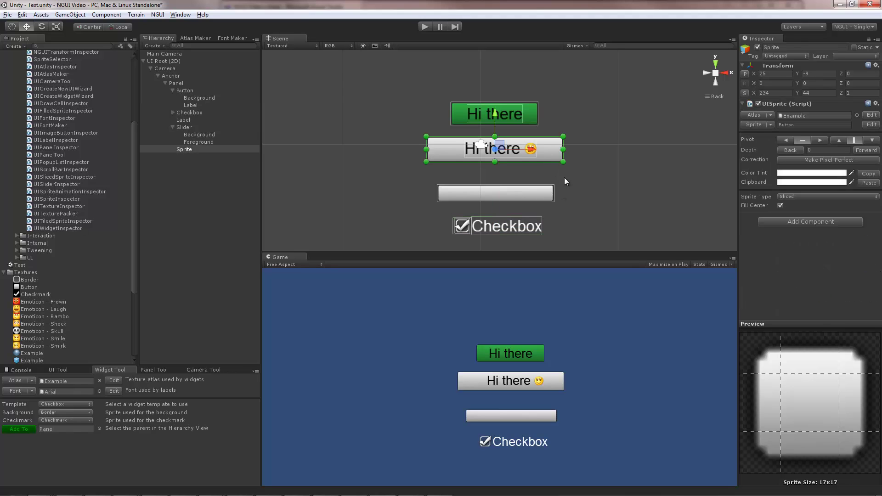
{"action": "mouse_move", "coordinate": [554, 148]}
{"action": "left_mouse_down"}
{"action": "mouse_move", "coordinate": [542, 152]}
{"action": "mouse_move", "coordinate": [556, 158]}
{"action": "left_mouse_up"}
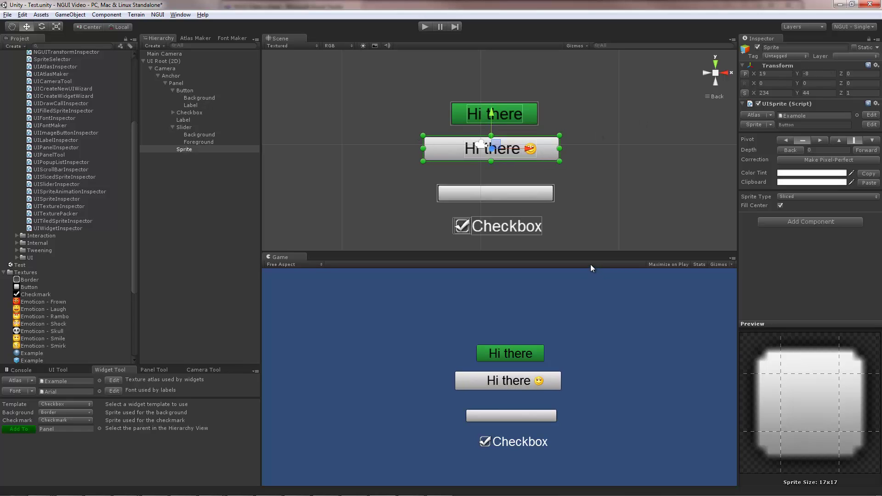
{"action": "left_click", "coordinate": [201, 128]}
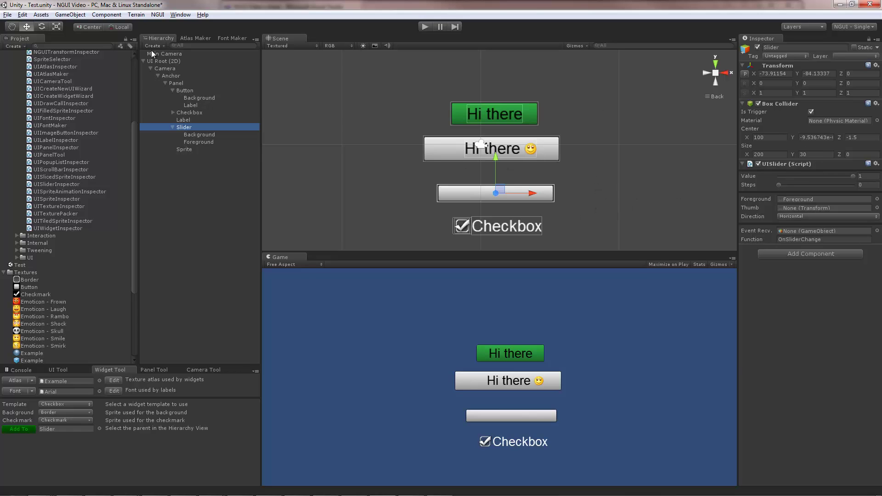
{"action": "left_click", "coordinate": [164, 13]}
{"action": "left_click", "coordinate": [490, 123]}
{"action": "key", "text": "alt+shift+p"}
Run the scene, toggle the checkbox several times, and stop play mode.
{"action": "left_click", "coordinate": [424, 27]}
{"action": "left_click", "coordinate": [486, 443]}
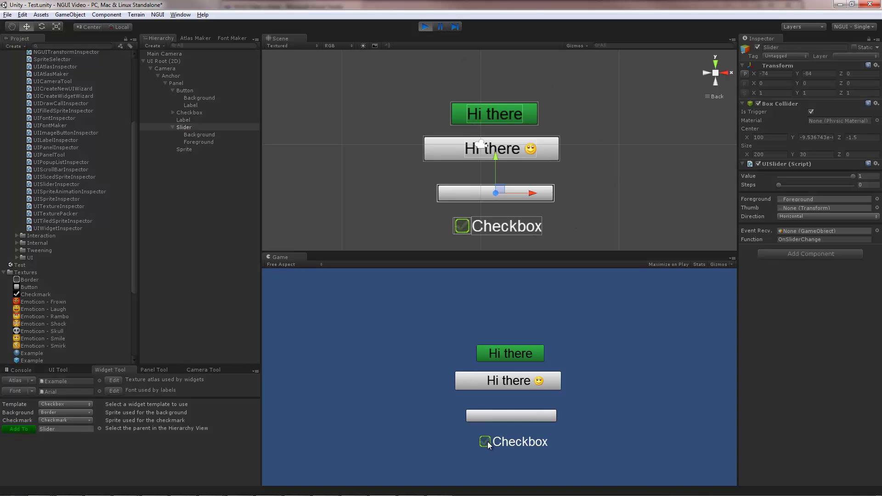
{"action": "left_click", "coordinate": [488, 443]}
{"action": "left_click", "coordinate": [488, 443]}
{"action": "left_click", "coordinate": [488, 442]}
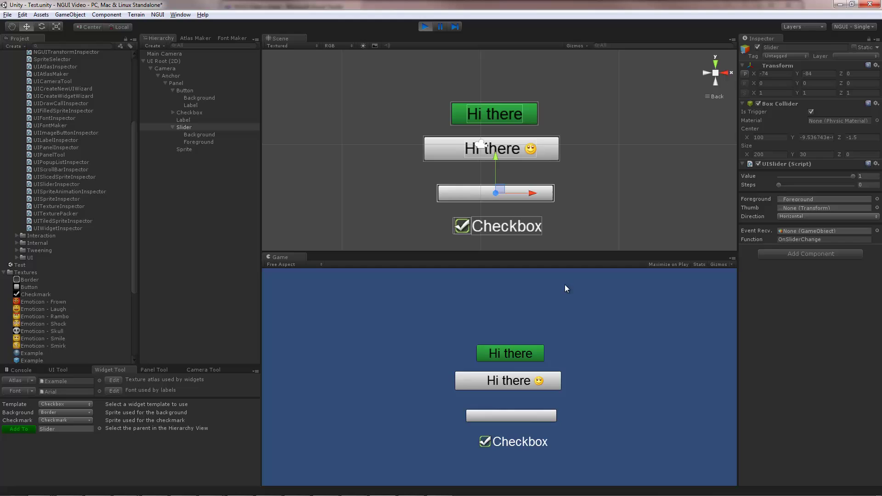
{"action": "left_click", "coordinate": [424, 27]}
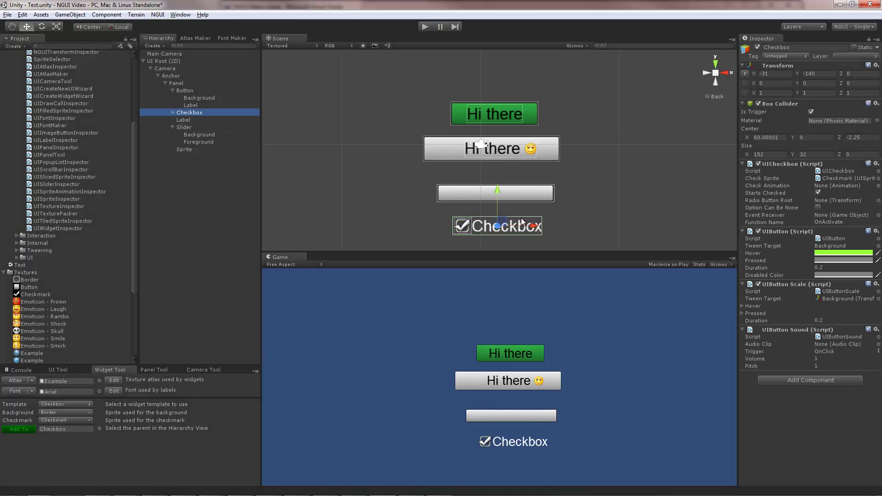
Move the checkbox beside the slider at about X -273 and duplicate it twice, stacking the three about 39 units apart.
{"action": "left_click_drag", "start_coordinate": [506, 223], "coordinate": [362, 206]}
{"action": "key", "text": "ctrl+d"}
{"action": "key", "text": "ctrl+d"}
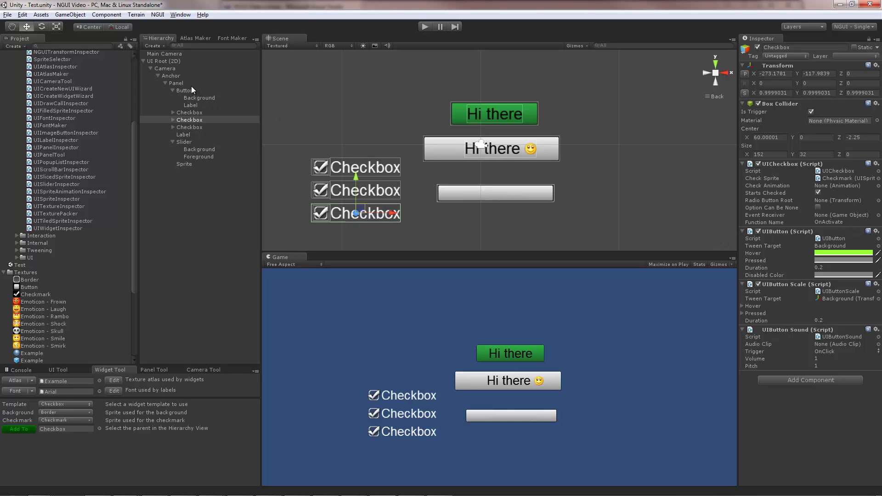
Assign Panel as the Radio Button Root of all three checkboxes.
{"action": "left_click_drag", "start_coordinate": [191, 87], "coordinate": [828, 199]}
{"action": "left_click", "coordinate": [189, 126]}
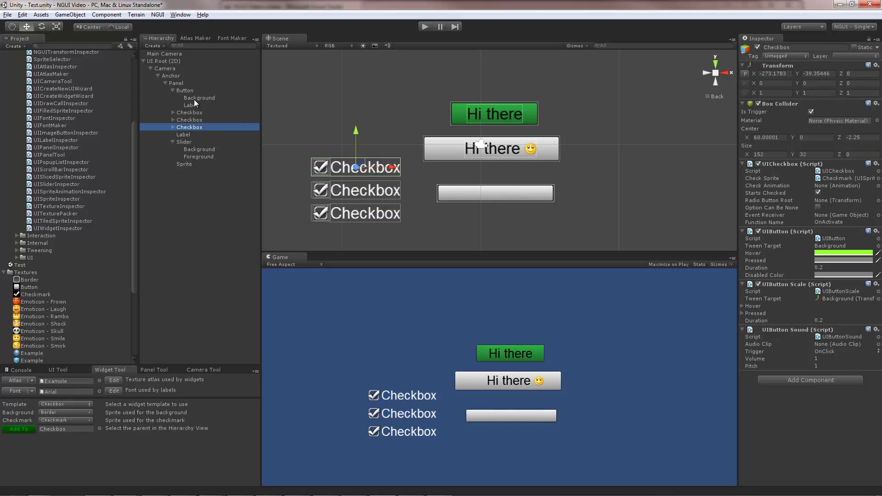
{"action": "left_click_drag", "start_coordinate": [179, 84], "coordinate": [815, 200]}
{"action": "left_click", "coordinate": [192, 112]}
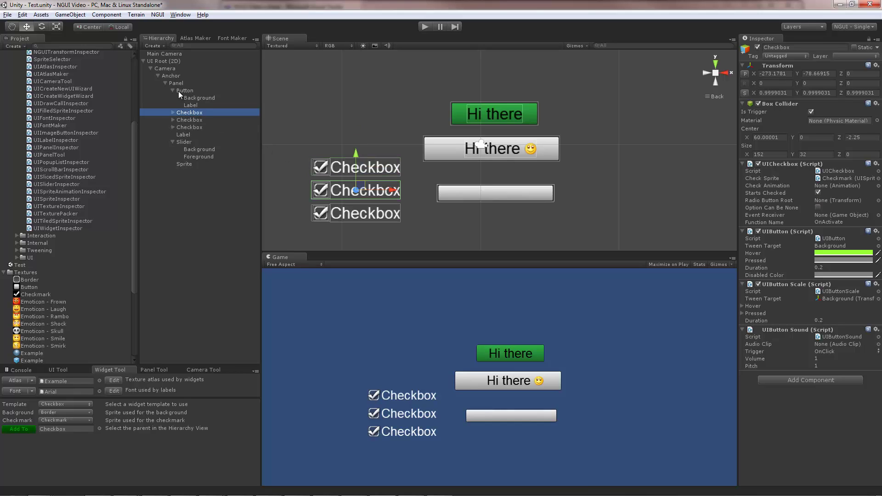
{"action": "left_click_drag", "start_coordinate": [179, 86], "coordinate": [824, 200]}
Run the scene and choose each of the three checkboxes in turn to test the radio group, then stop play mode.
{"action": "left_click", "coordinate": [425, 27]}
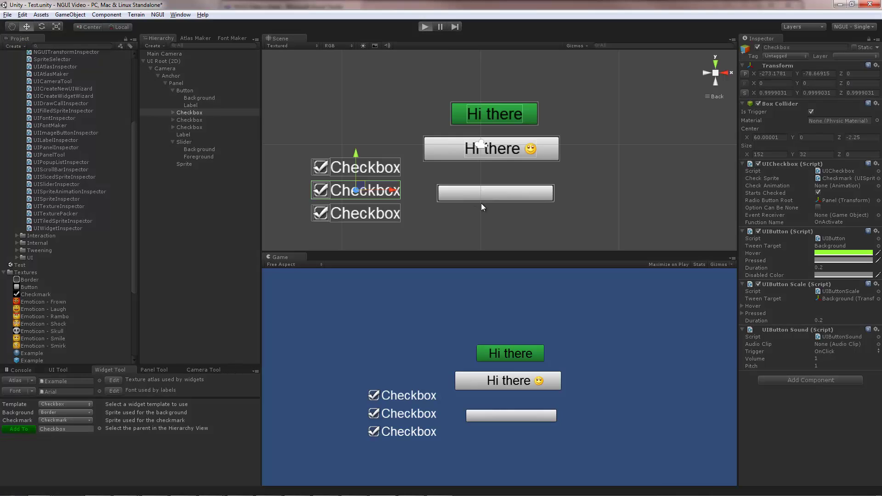
{"action": "left_click", "coordinate": [395, 396]}
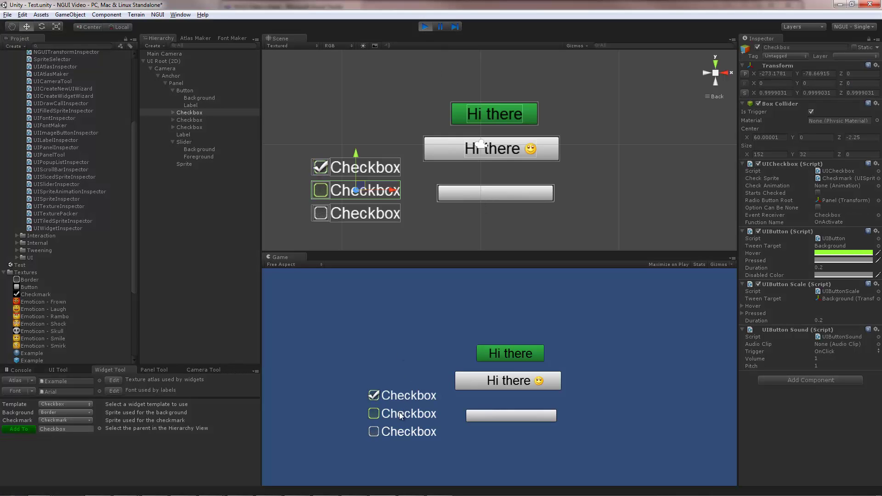
{"action": "left_click", "coordinate": [395, 413]}
{"action": "left_click", "coordinate": [396, 433]}
{"action": "left_click", "coordinate": [398, 395]}
{"action": "left_click", "coordinate": [397, 415]}
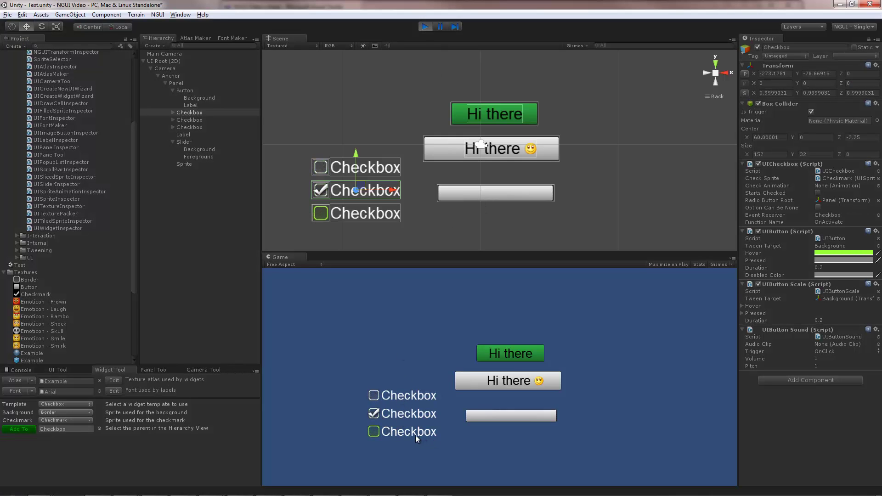
{"action": "left_click", "coordinate": [415, 434]}
{"action": "left_click", "coordinate": [406, 415]}
{"action": "left_click", "coordinate": [426, 26]}
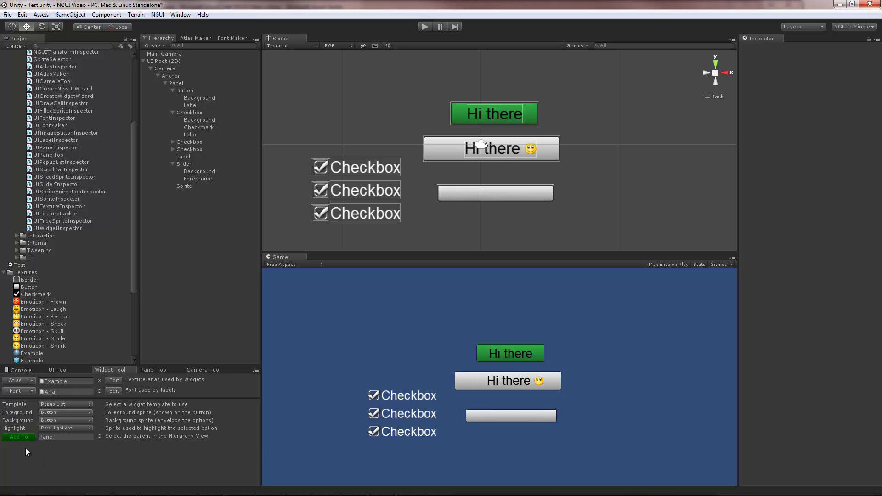
Add a Popup List with Button foreground and background sprites to Panel, placed beside the green button at about X 156, Y 21.
{"action": "left_click", "coordinate": [19, 436]}
{"action": "left_click_drag", "start_coordinate": [546, 136], "coordinate": [638, 124]}
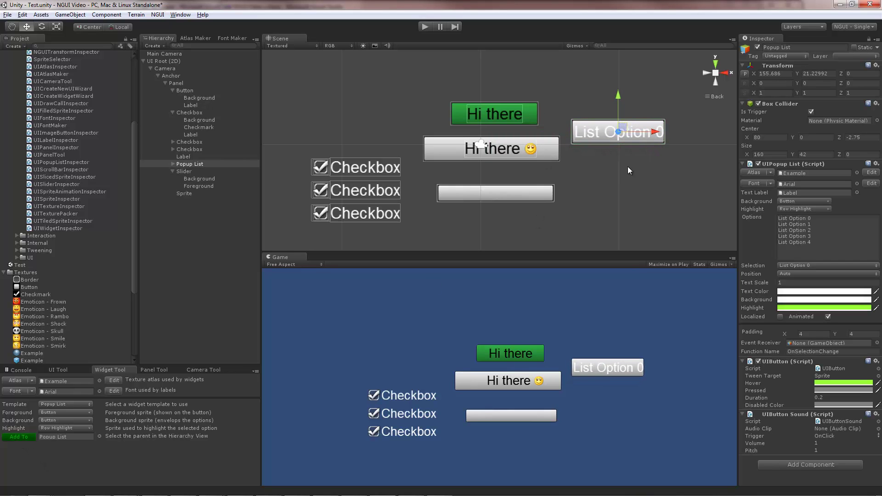
Replace the popup list's options with First, Second and Third, each on its own line.
{"action": "left_click", "coordinate": [843, 248]}
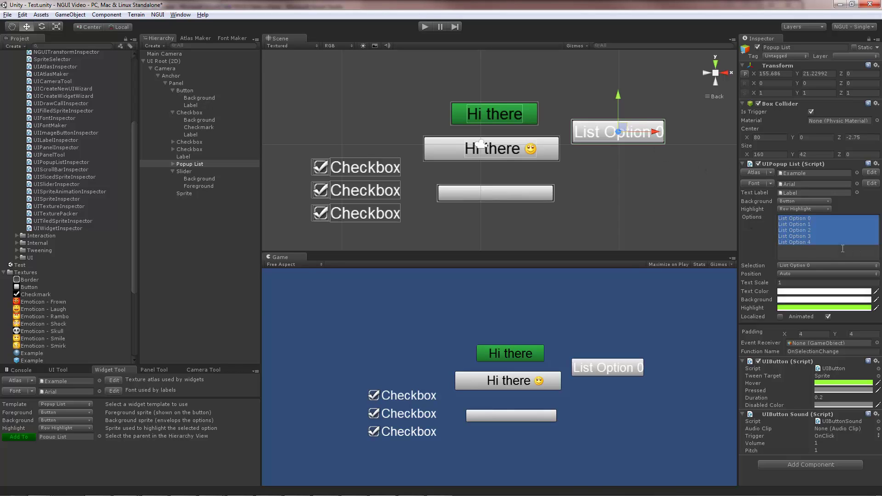
{"action": "type", "text": "First"}
{"action": "key", "text": "Return"}
{"action": "type", "text": "second"}
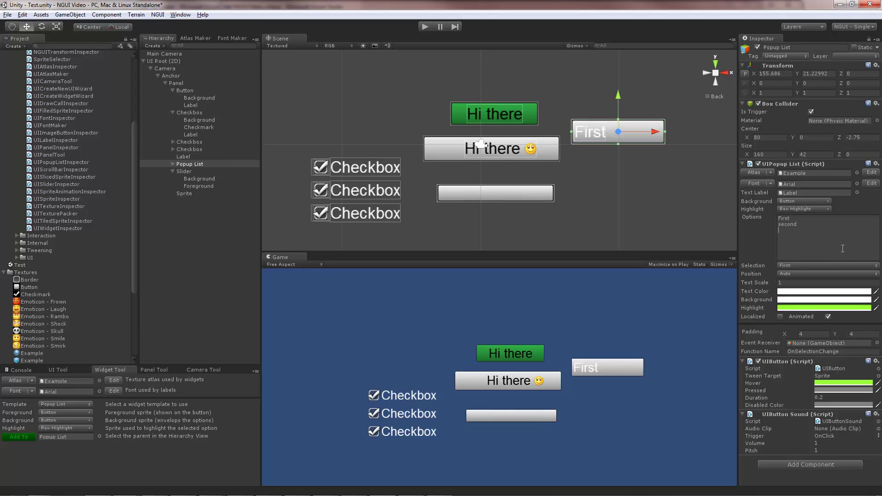
{"action": "key", "text": "Return"}
{"action": "type", "text": "Third"}
{"action": "key", "text": "Delete"}
{"action": "type", "text": "Second"}
{"action": "left_click", "coordinate": [812, 255]}
Switch the popup list's selection to Second and then to Third.
{"action": "left_click", "coordinate": [793, 265]}
{"action": "left_click", "coordinate": [809, 286]}
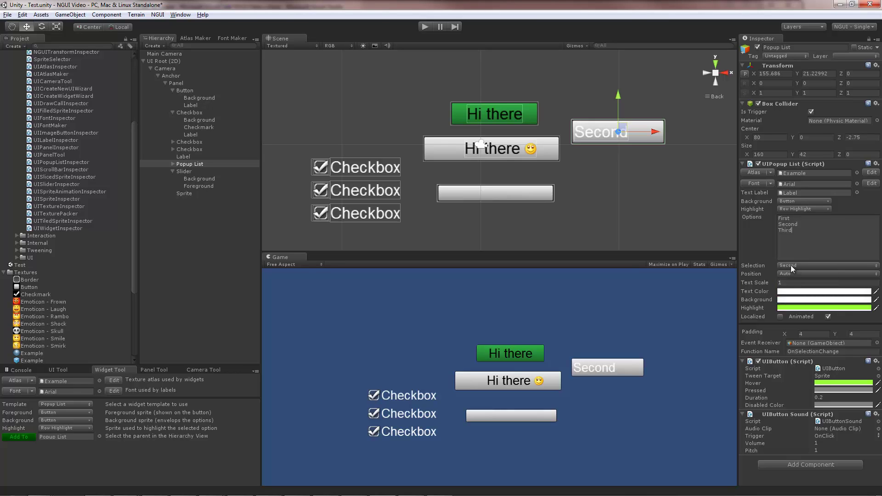
{"action": "left_click", "coordinate": [790, 266]}
{"action": "left_click", "coordinate": [794, 303]}
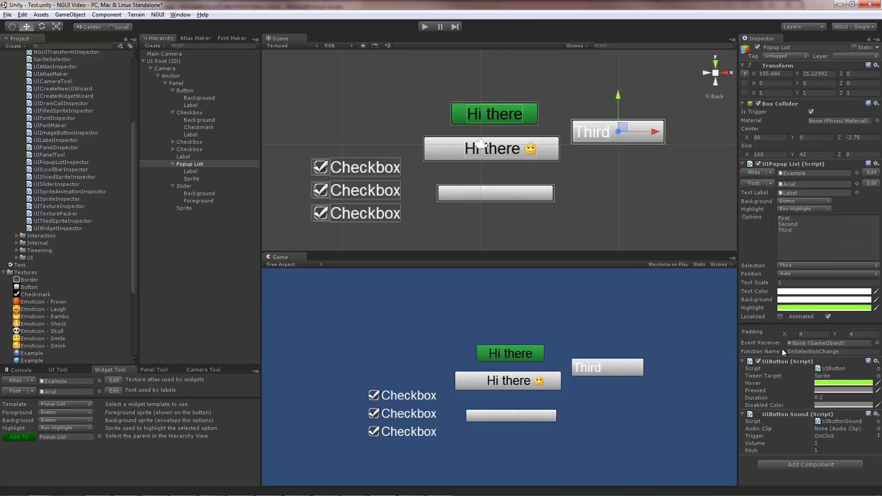
Set the popup list's text color to black and its background color to grey.
{"action": "left_click", "coordinate": [798, 298]}
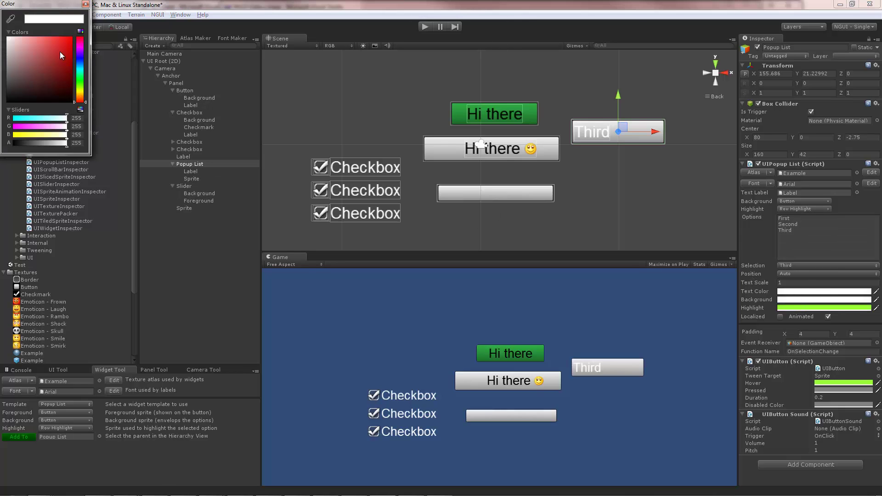
{"action": "left_click_drag", "start_coordinate": [48, 58], "coordinate": [70, 100]}
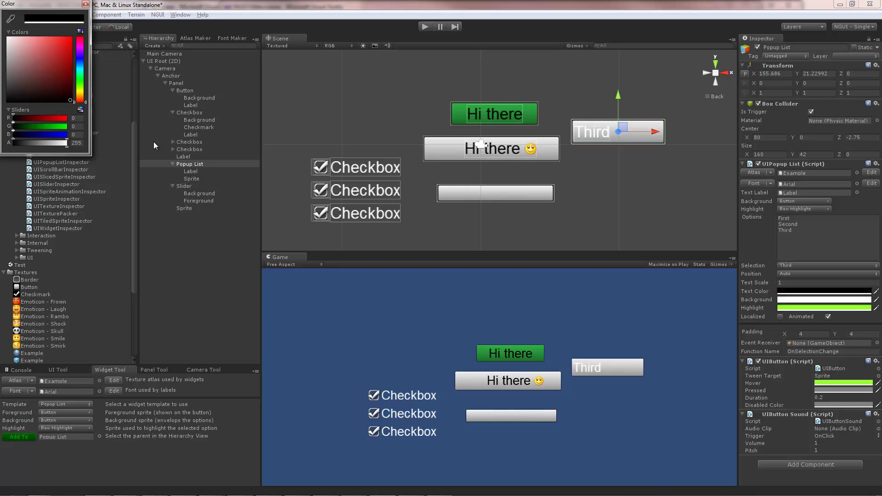
{"action": "left_click", "coordinate": [86, 4]}
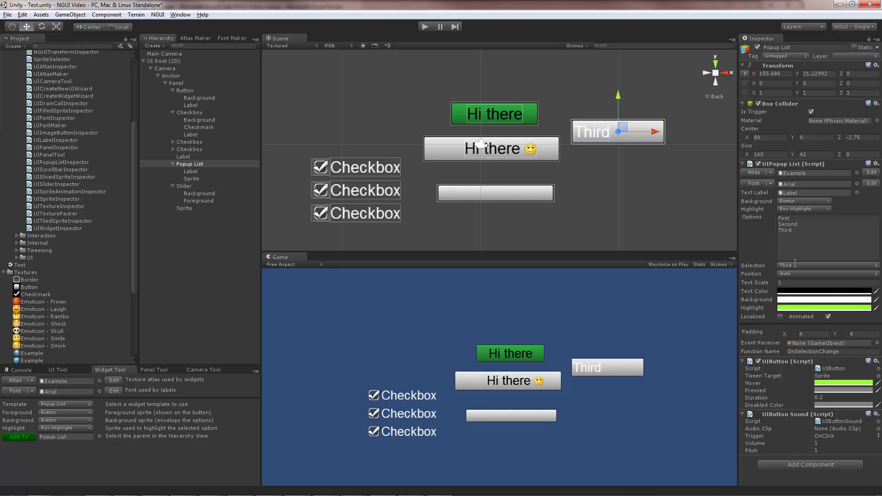
{"action": "left_click", "coordinate": [786, 299]}
{"action": "left_click_drag", "start_coordinate": [15, 66], "coordinate": [4, 67]}
{"action": "left_click", "coordinate": [83, 4]}
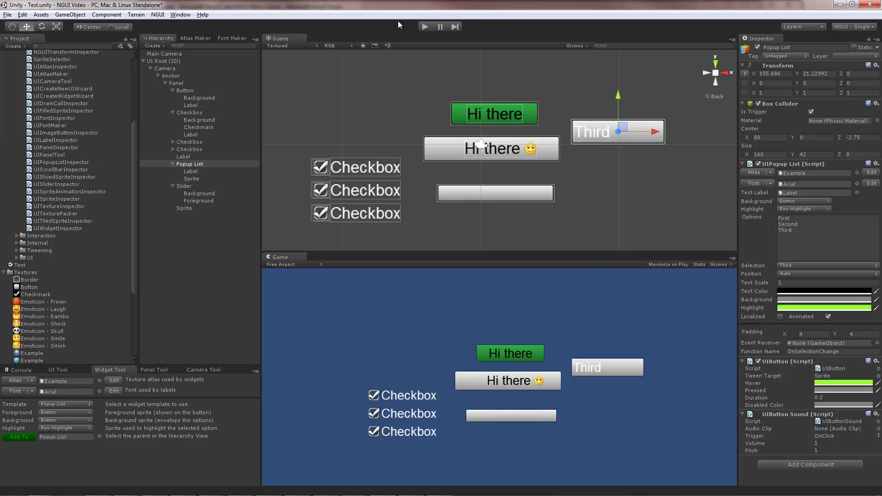
Run the scene, expand the popup list to check its option colors, and stop play mode.
{"action": "key", "text": "ctrl+p"}
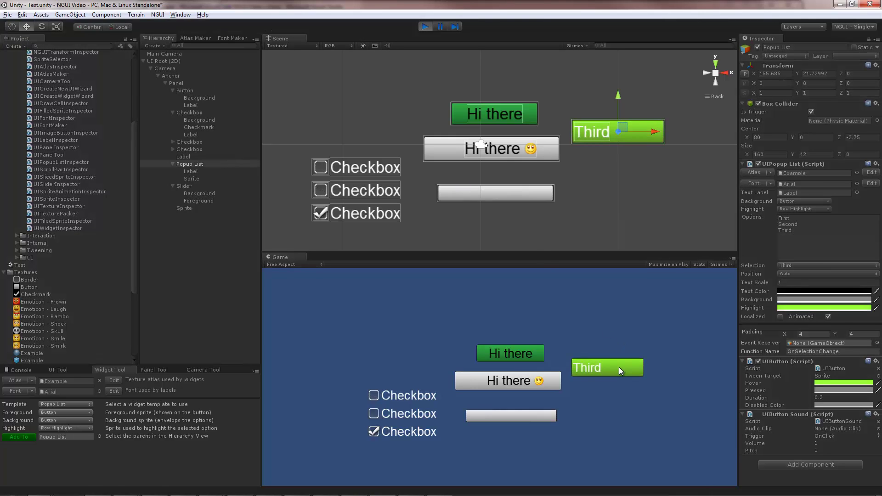
{"action": "left_click", "coordinate": [619, 367]}
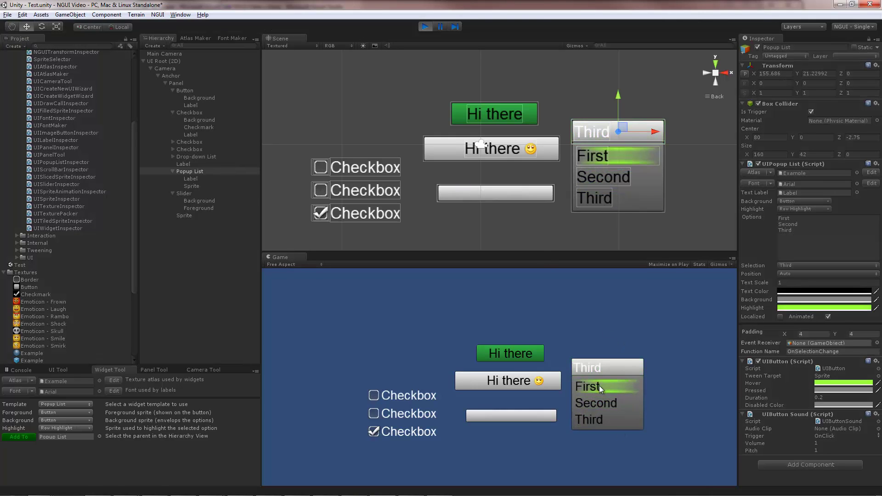
{"action": "left_click", "coordinate": [425, 26]}
Set the color tint of the popup list's label to black.
{"action": "left_click", "coordinate": [594, 130]}
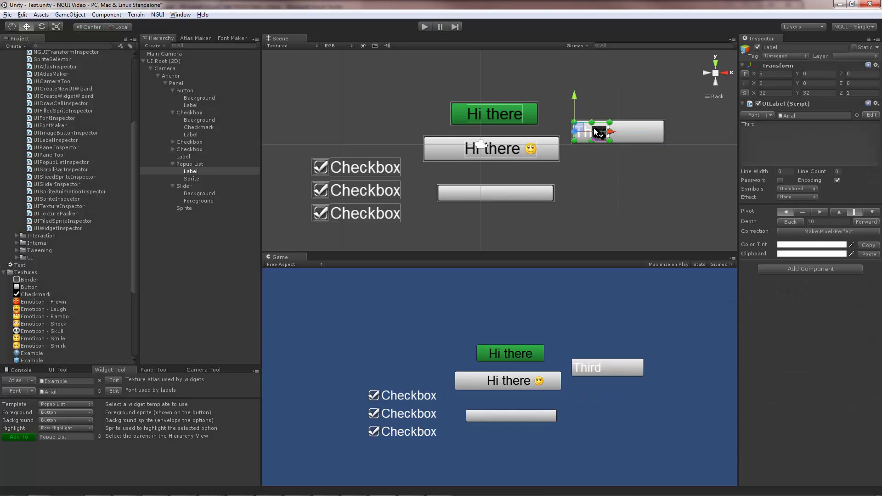
{"action": "left_click", "coordinate": [822, 245]}
{"action": "left_click_drag", "start_coordinate": [45, 59], "coordinate": [150, 195]}
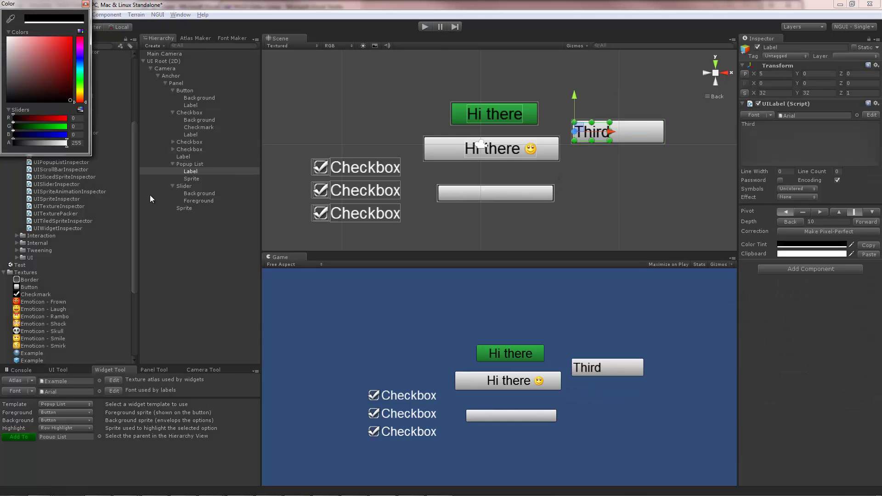
{"action": "left_click", "coordinate": [85, 4]}
Run the scene, pick First in the popup list to test the black label, and stop play mode.
{"action": "left_click", "coordinate": [423, 27]}
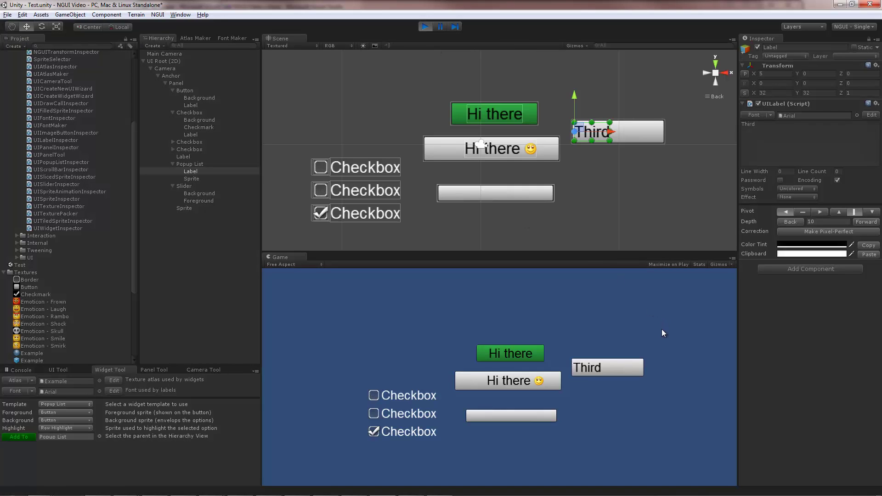
{"action": "left_click", "coordinate": [619, 370]}
{"action": "left_click", "coordinate": [618, 388]}
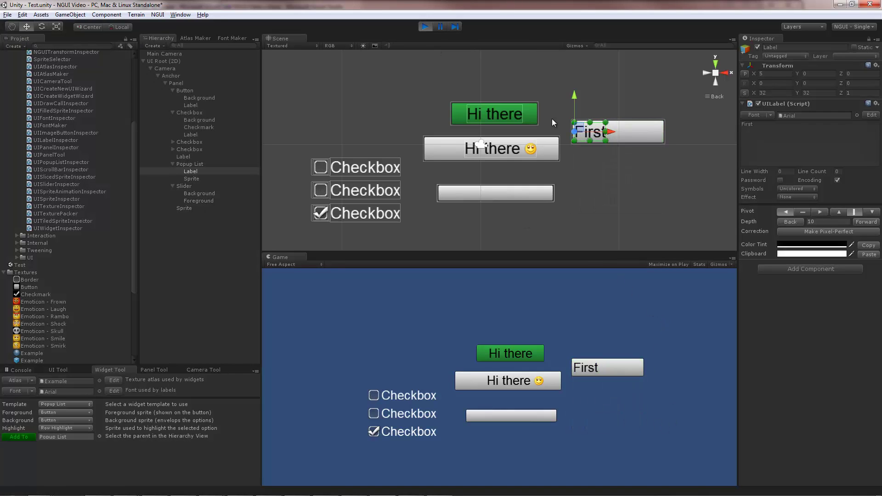
{"action": "left_click", "coordinate": [427, 28]}
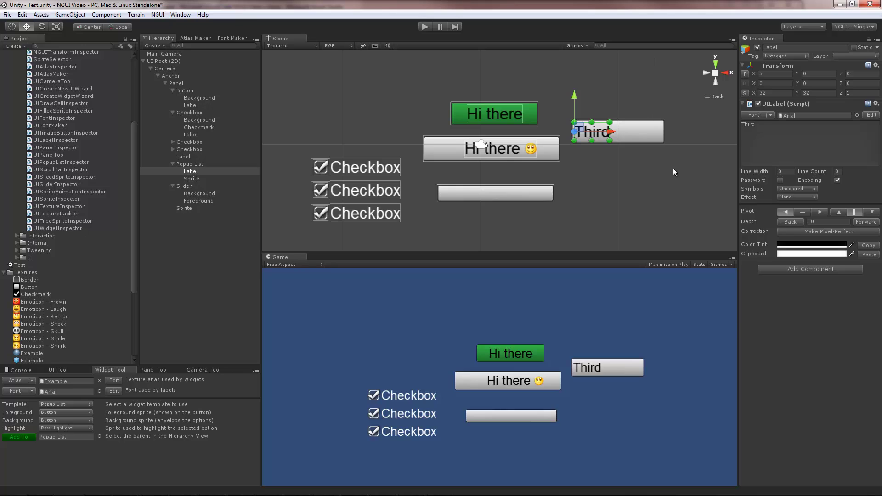
Resize the popup list's background sprite to about 230 wide and 40 high.
{"action": "left_click", "coordinate": [659, 138]}
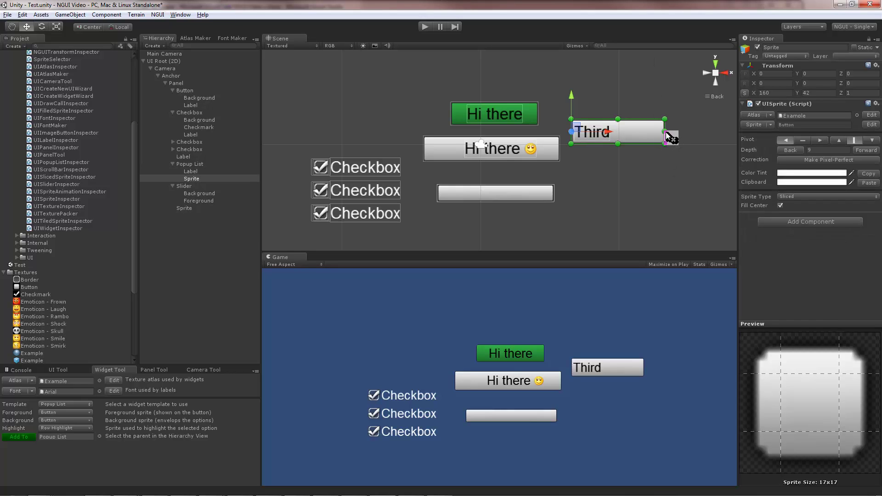
{"action": "left_click_drag", "start_coordinate": [667, 134], "coordinate": [707, 134]}
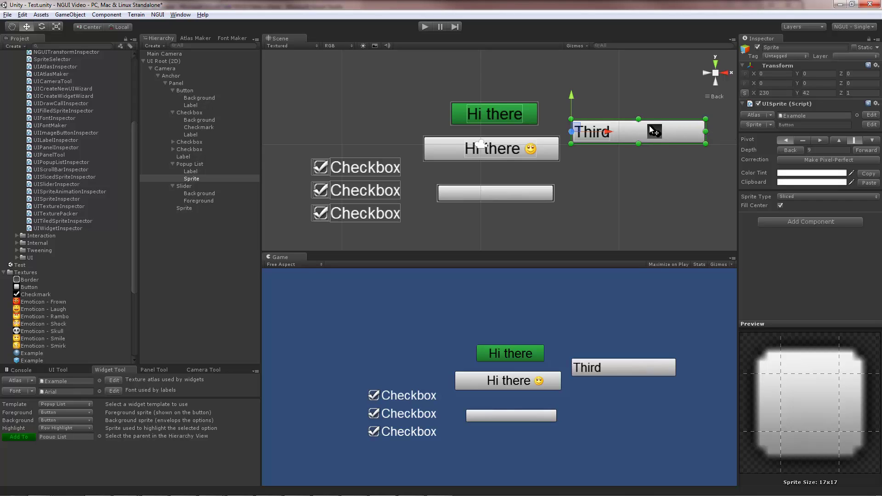
{"action": "left_click_drag", "start_coordinate": [639, 120], "coordinate": [640, 144]}
Reattach a collider to the Popup List object so that it fits the resized sprite.
{"action": "left_click", "coordinate": [202, 165]}
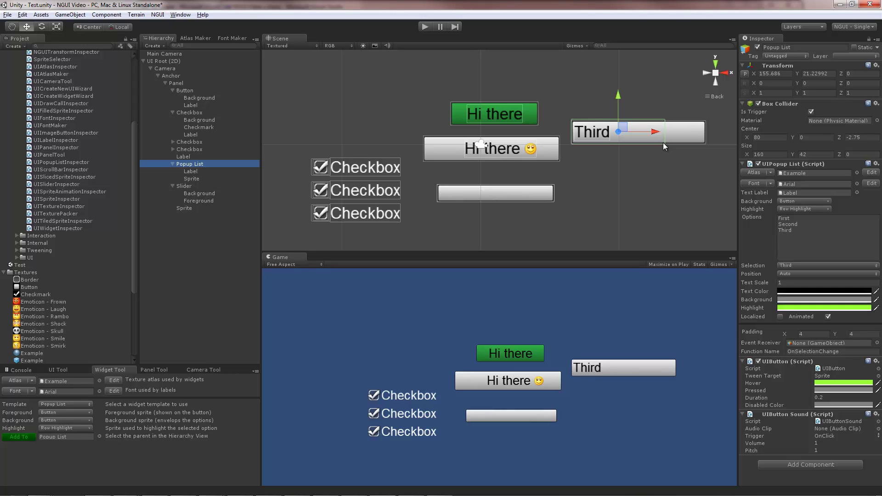
{"action": "left_click", "coordinate": [157, 15]}
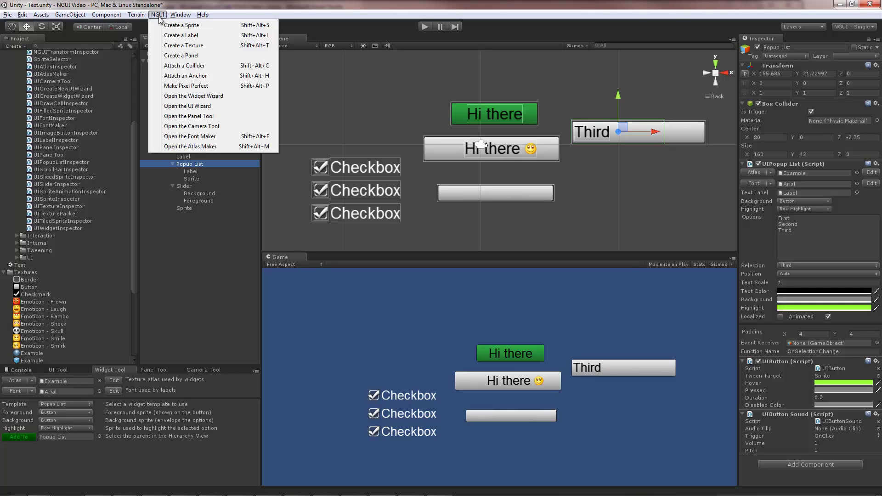
{"action": "left_click", "coordinate": [219, 67]}
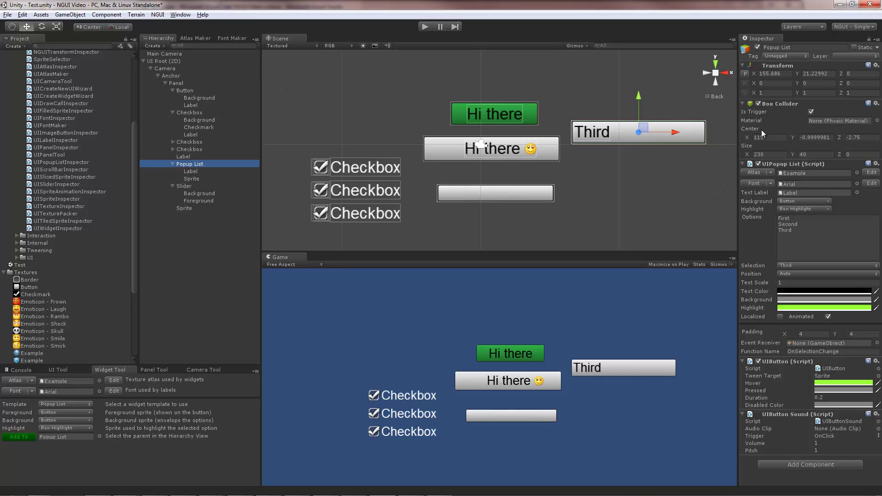
Run the scene, choose First from the widened popup list to test its collider, and stop play mode.
{"action": "left_click", "coordinate": [424, 26]}
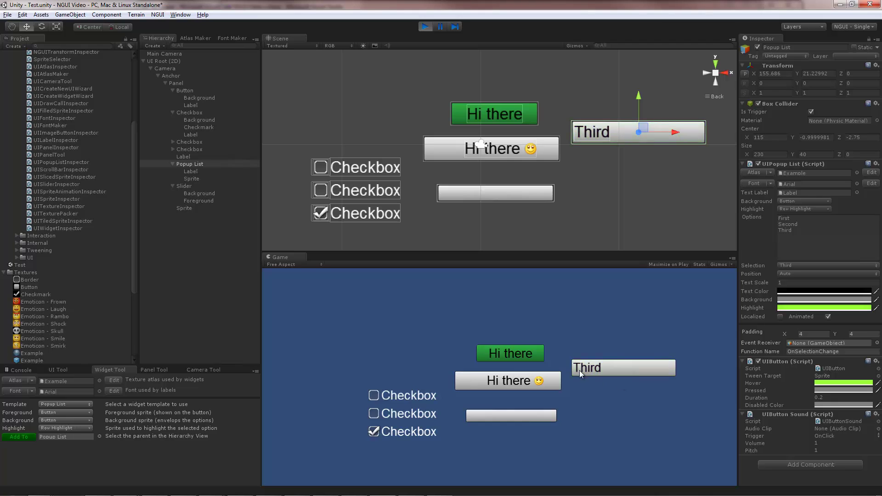
{"action": "left_click", "coordinate": [643, 368]}
{"action": "left_click", "coordinate": [644, 387]}
{"action": "left_click", "coordinate": [425, 27]}
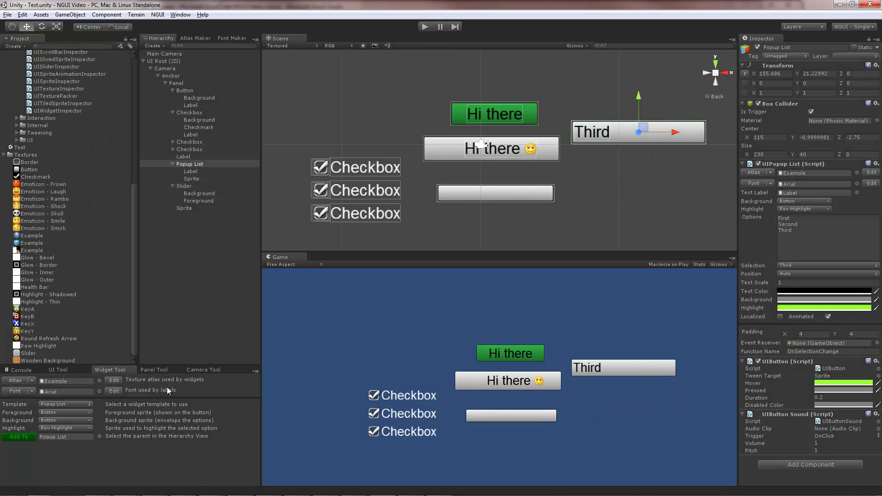
Add a Sprite widget using the Wooden Background sprite with Center pivot to Popup List.
{"action": "left_click", "coordinate": [87, 402]}
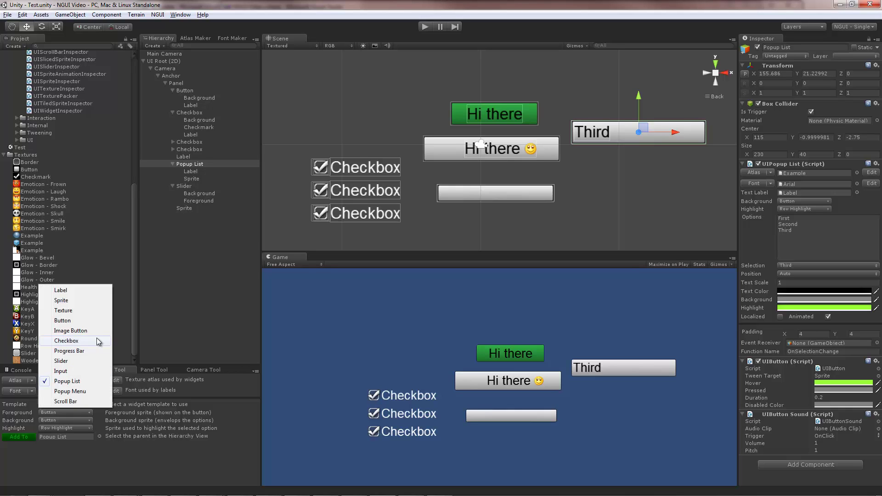
{"action": "left_click", "coordinate": [79, 301]}
{"action": "left_click", "coordinate": [46, 412]}
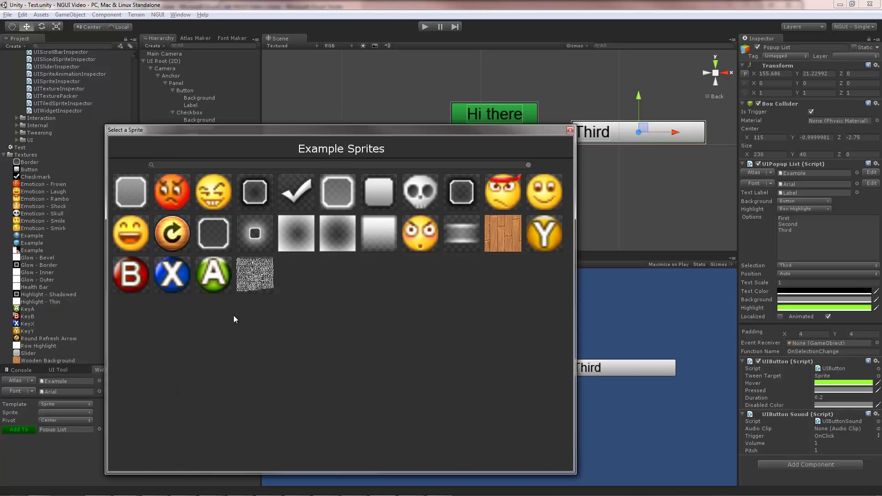
{"action": "double_click", "coordinate": [503, 232]}
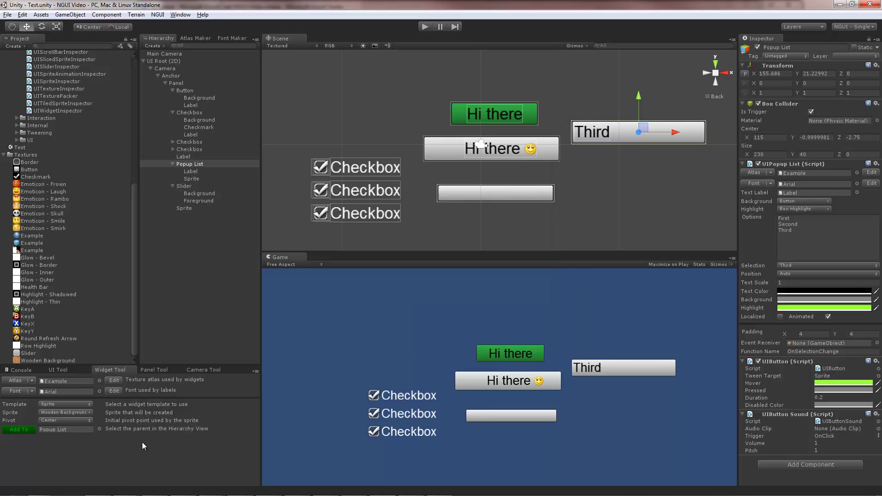
{"action": "left_click", "coordinate": [18, 429]}
Stretch the wooden sprite over all widgets to about 727 by 339 and set its sprite type to Tiled.
{"action": "left_click_drag", "start_coordinate": [581, 152], "coordinate": [533, 193]}
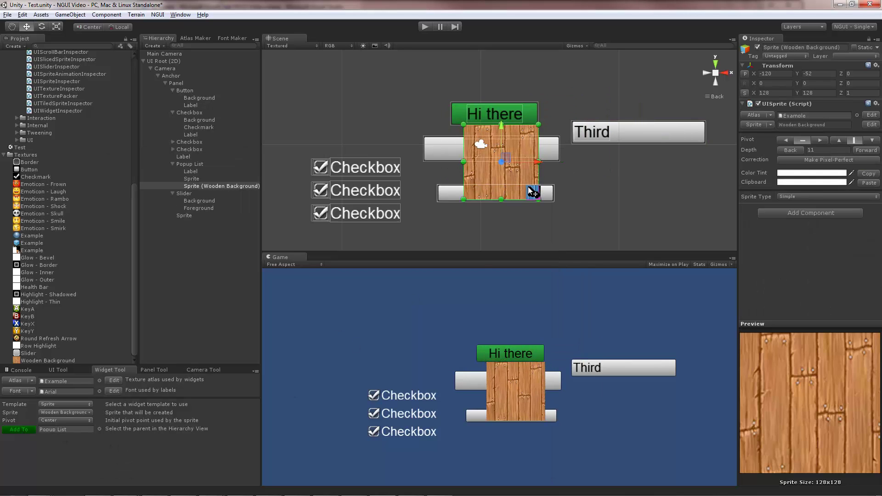
{"action": "left_click_drag", "start_coordinate": [537, 125], "coordinate": [713, 50]}
{"action": "left_click_drag", "start_coordinate": [464, 199], "coordinate": [287, 248]}
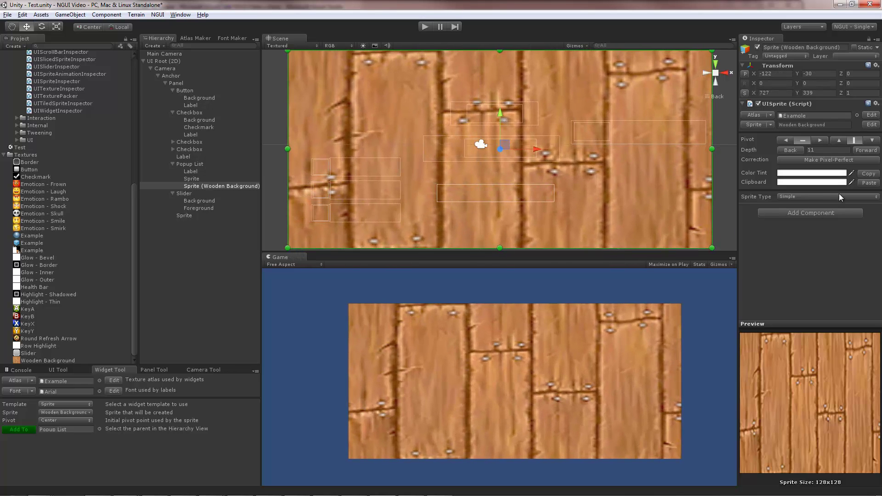
{"action": "left_click", "coordinate": [809, 196]}
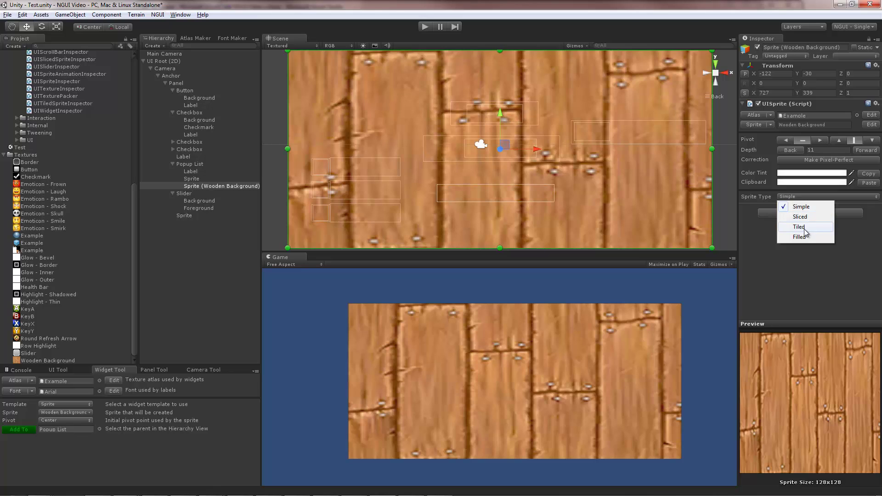
{"action": "left_click", "coordinate": [803, 228]}
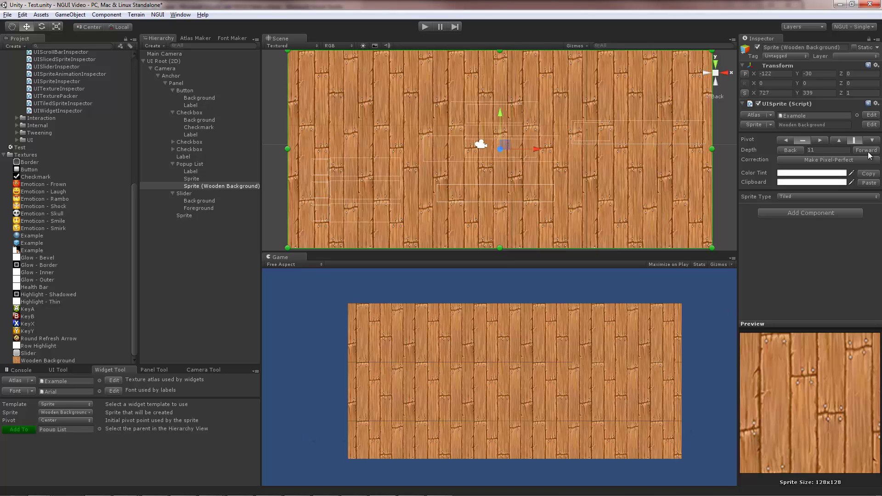
Set all four borders of the Wooden Background sprite to 1 in the Example atlas, and return to the sprite.
{"action": "left_click", "coordinate": [872, 125]}
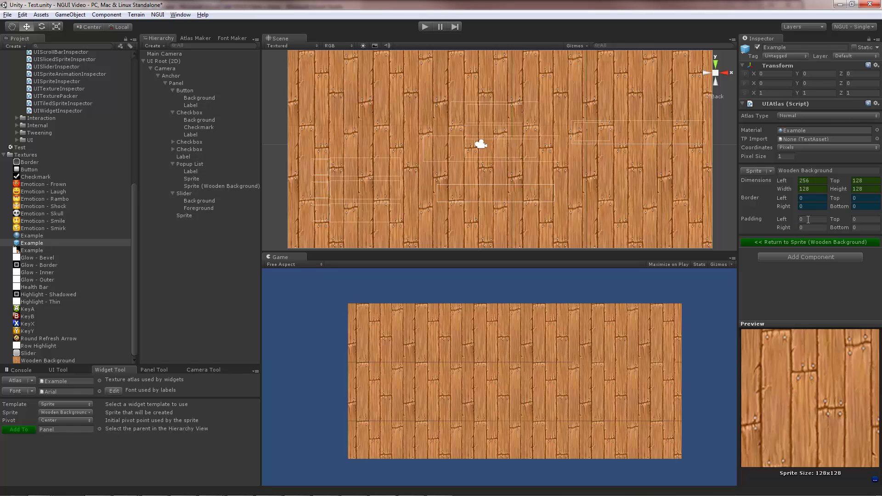
{"action": "left_click", "coordinate": [811, 198]}
{"action": "type", "text": "1"}
{"action": "left_click", "coordinate": [810, 206]}
{"action": "type", "text": "1"}
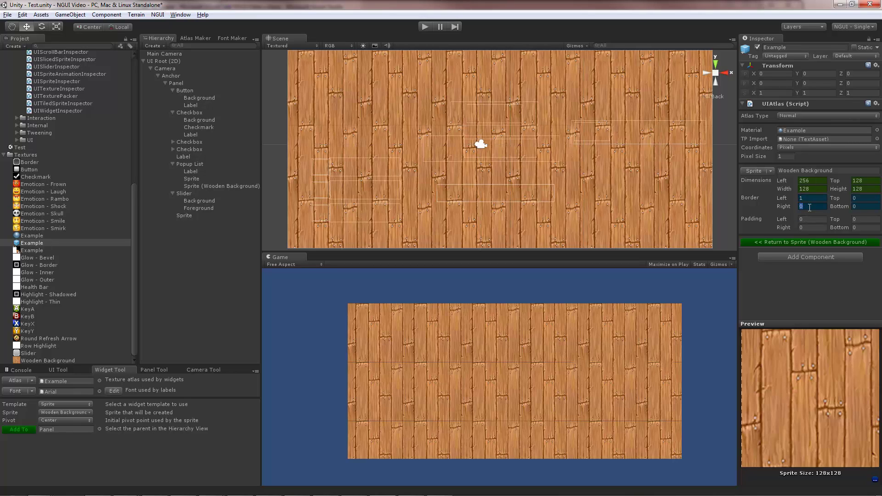
{"action": "left_click", "coordinate": [860, 198]}
{"action": "type", "text": "1"}
{"action": "left_click", "coordinate": [860, 207]}
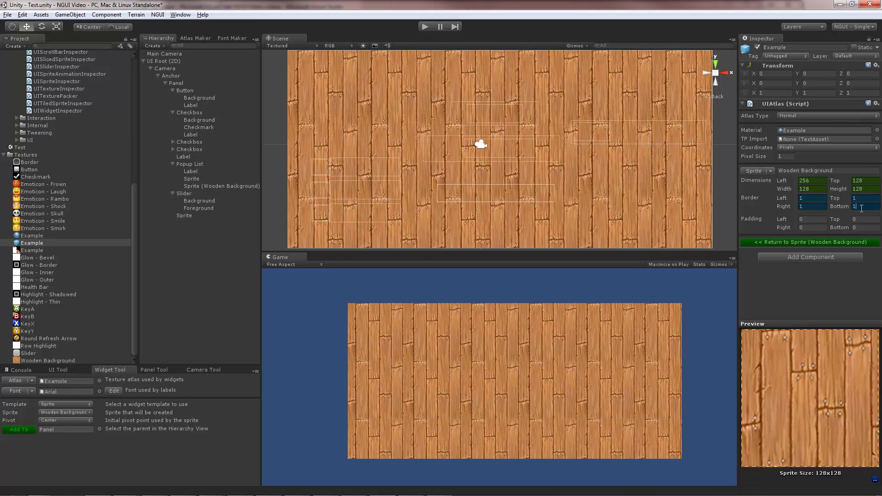
{"action": "left_click", "coordinate": [799, 241]}
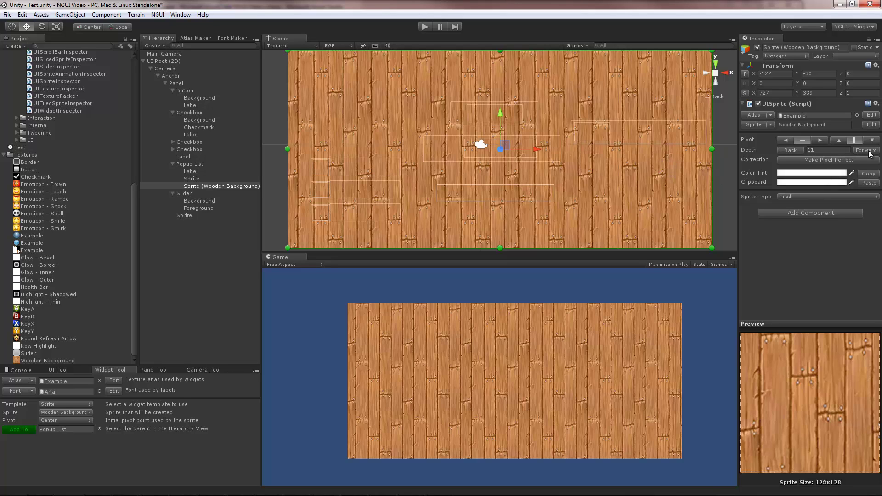
Send the Wooden Background sprite behind all other widgets by setting its depth to -10.
{"action": "left_click", "coordinate": [794, 151]}
{"action": "left_click", "coordinate": [793, 150]}
{"action": "left_click", "coordinate": [794, 150]}
{"action": "left_click", "coordinate": [794, 151]}
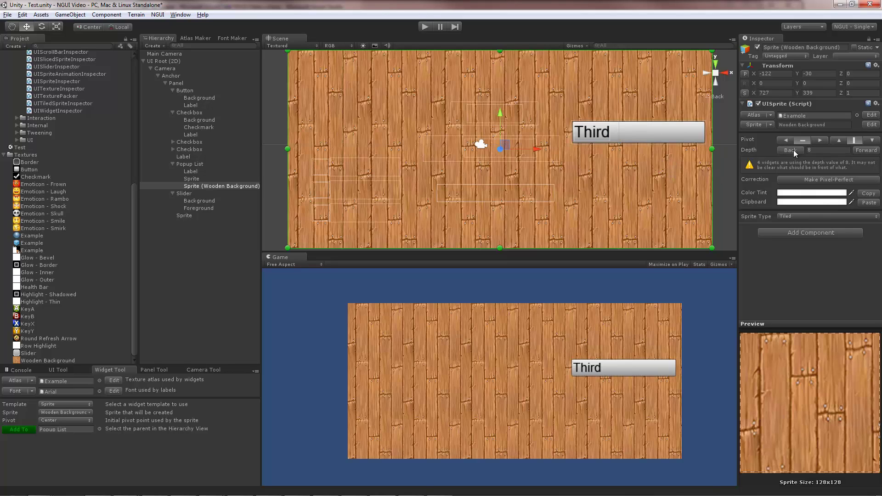
{"action": "left_click", "coordinate": [794, 151]}
{"action": "left_click", "coordinate": [794, 150]}
{"action": "left_click", "coordinate": [794, 151]}
{"action": "left_click", "coordinate": [794, 150]}
{"action": "left_click", "coordinate": [793, 150]}
{"action": "left_click", "coordinate": [793, 149]}
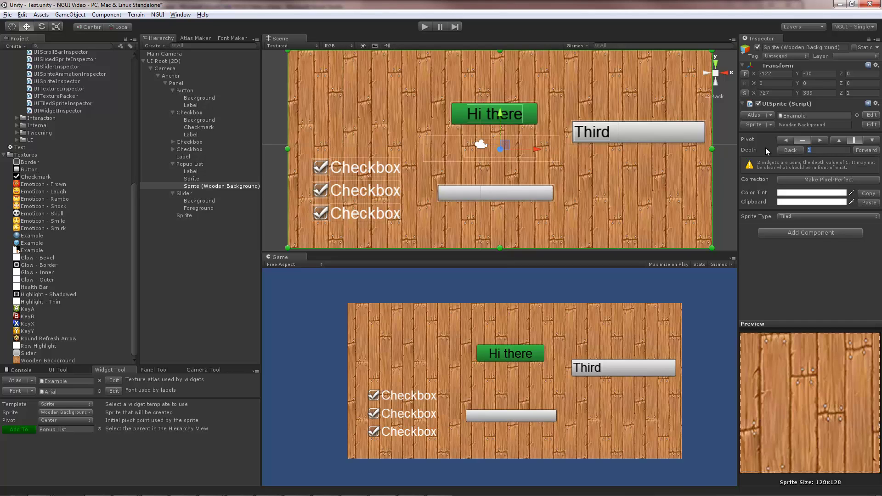
{"action": "type", "text": "-10"}
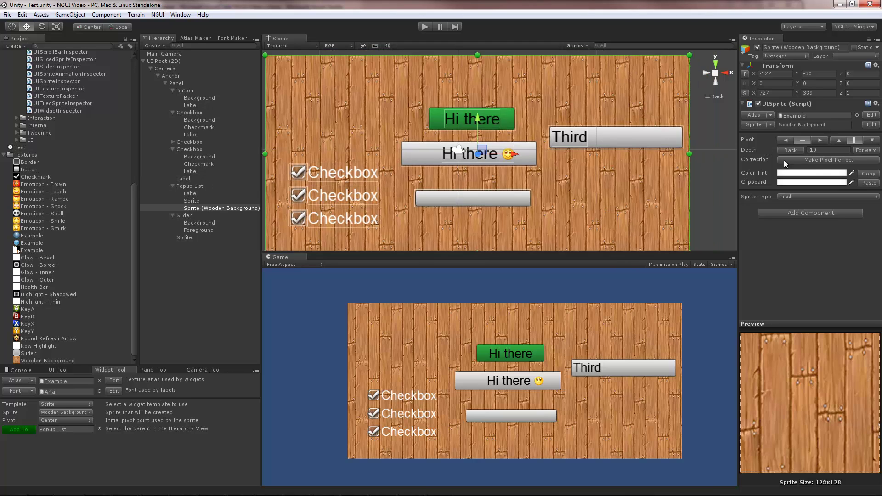
Create a Texture widget under Popup List and assign it the Round Refresh Arrow texture.
{"action": "left_click", "coordinate": [157, 16]}
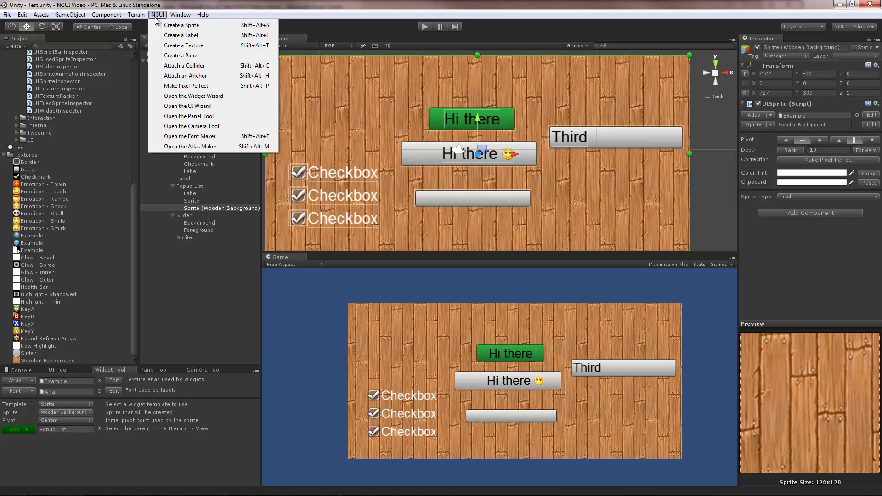
{"action": "left_click", "coordinate": [197, 45]}
{"action": "left_click", "coordinate": [798, 157]}
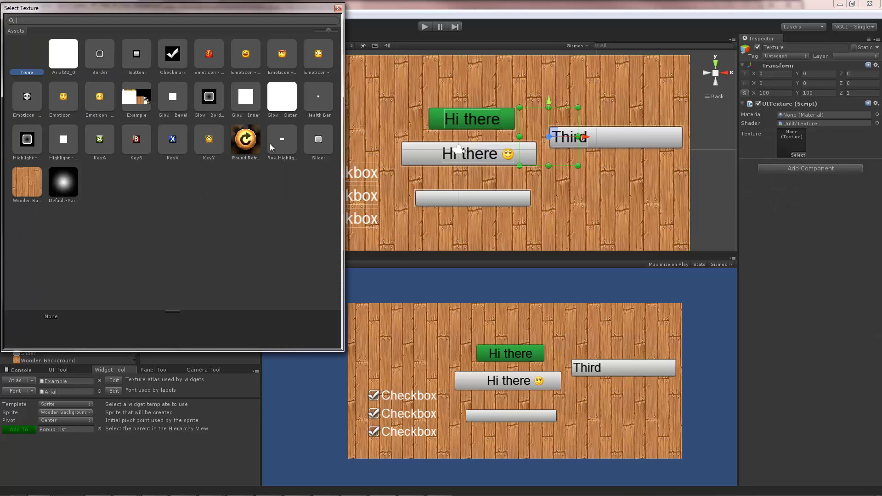
{"action": "double_click", "coordinate": [247, 140]}
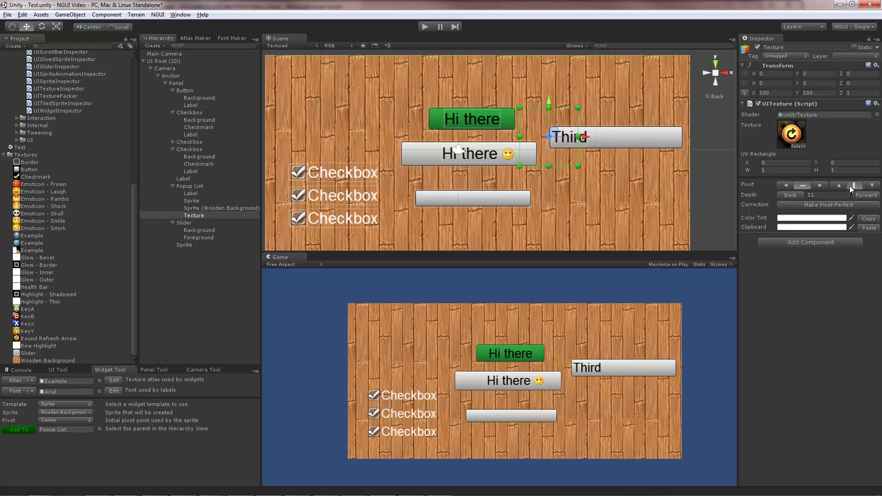
Raise the Texture widget's depth to 16, and examine the materials used by the parent Panel.
{"action": "left_click", "coordinate": [866, 195]}
{"action": "left_click", "coordinate": [866, 195]}
{"action": "left_click", "coordinate": [866, 195]}
{"action": "left_click", "coordinate": [866, 195]}
{"action": "left_click", "coordinate": [866, 195]}
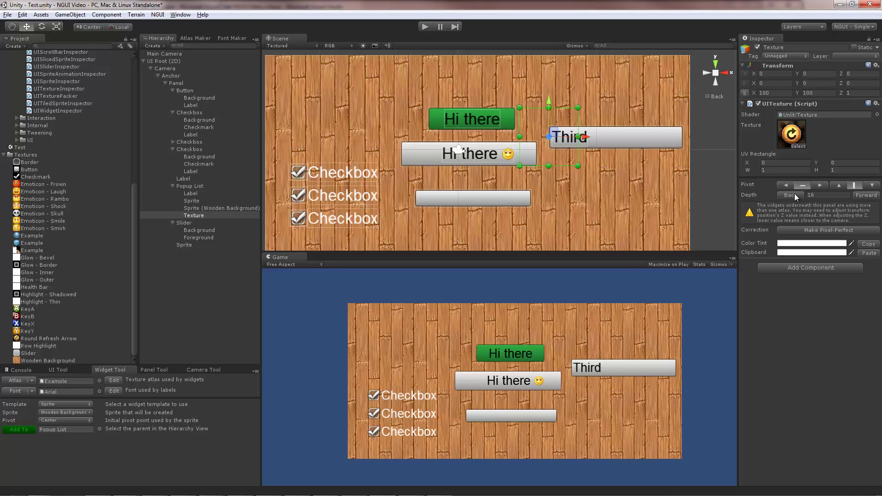
{"action": "left_click", "coordinate": [177, 83]}
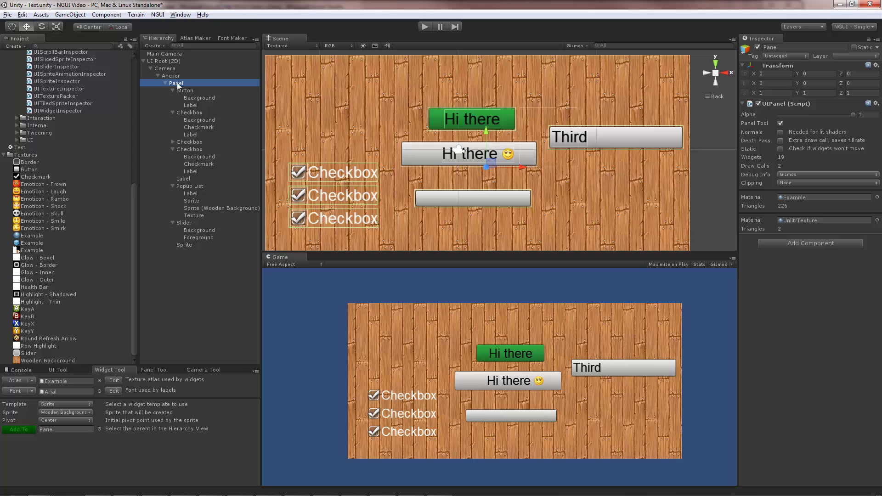
{"action": "left_click", "coordinate": [798, 197]}
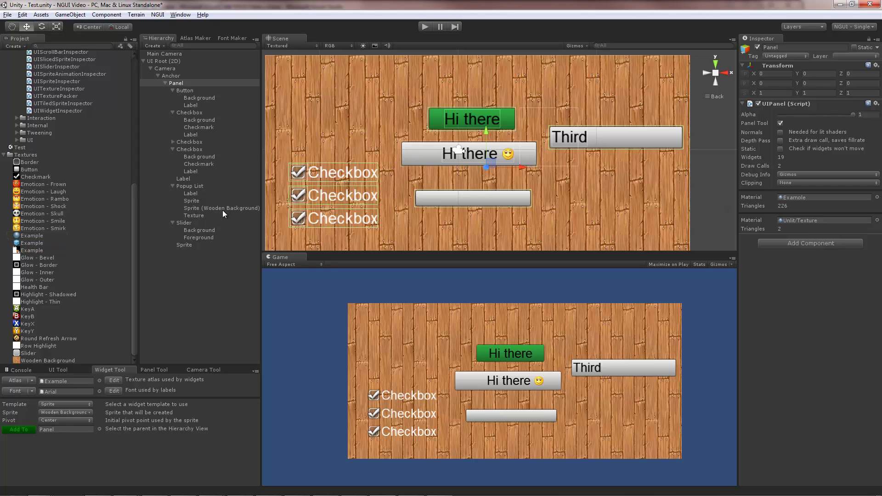
Bring the Texture widget closer to the camera with a Z position of -10, and delete the widget.
{"action": "left_click", "coordinate": [540, 133]}
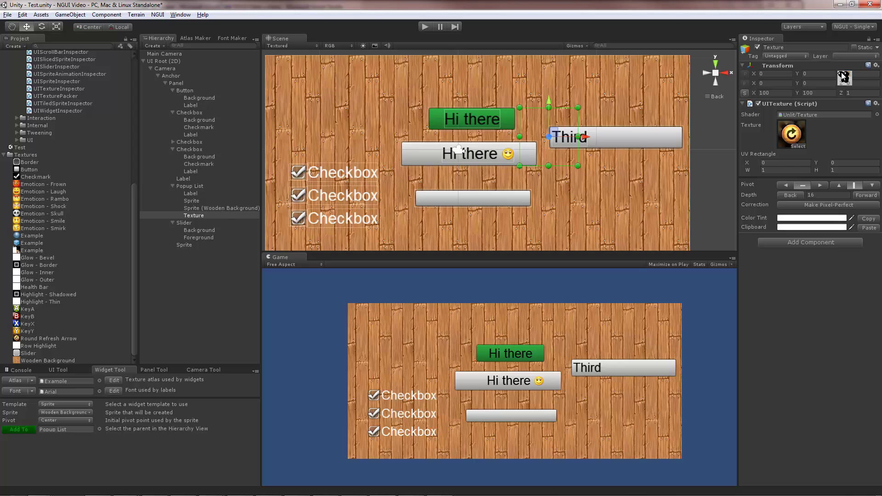
{"action": "mouse_move", "coordinate": [841, 73]}
{"action": "left_mouse_down"}
{"action": "mouse_move", "coordinate": [823, 71]}
{"action": "mouse_move", "coordinate": [869, 74]}
{"action": "left_mouse_up"}
{"action": "key", "text": "BackSpace"}
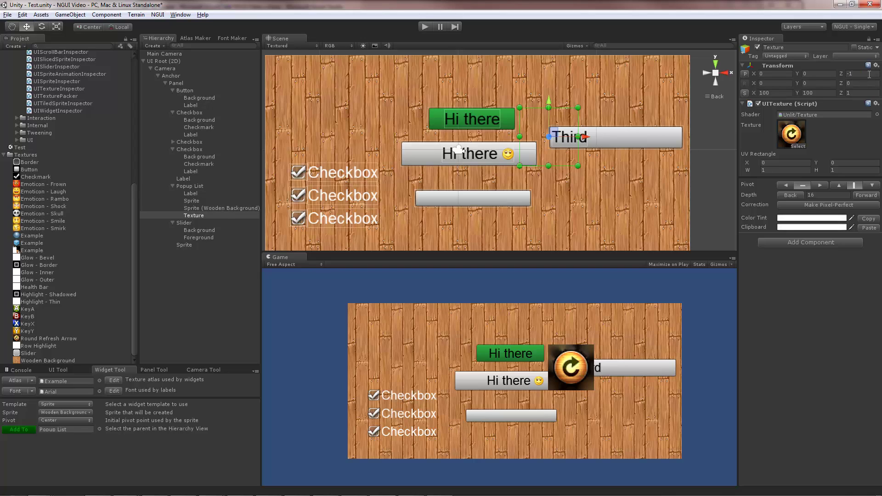
{"action": "type", "text": "0"}
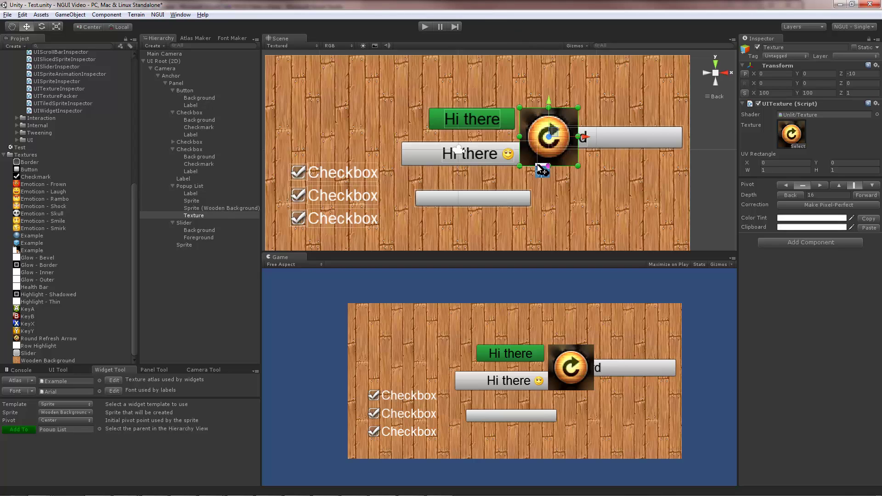
{"action": "key", "text": "Delete"}
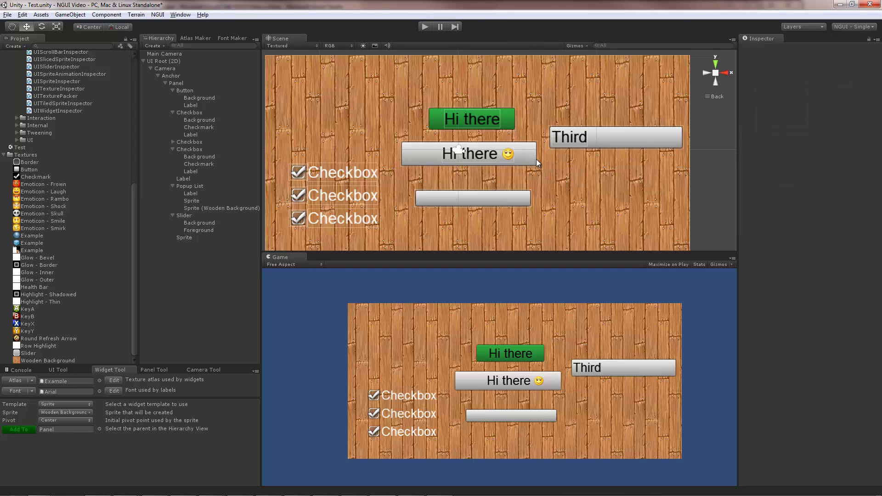